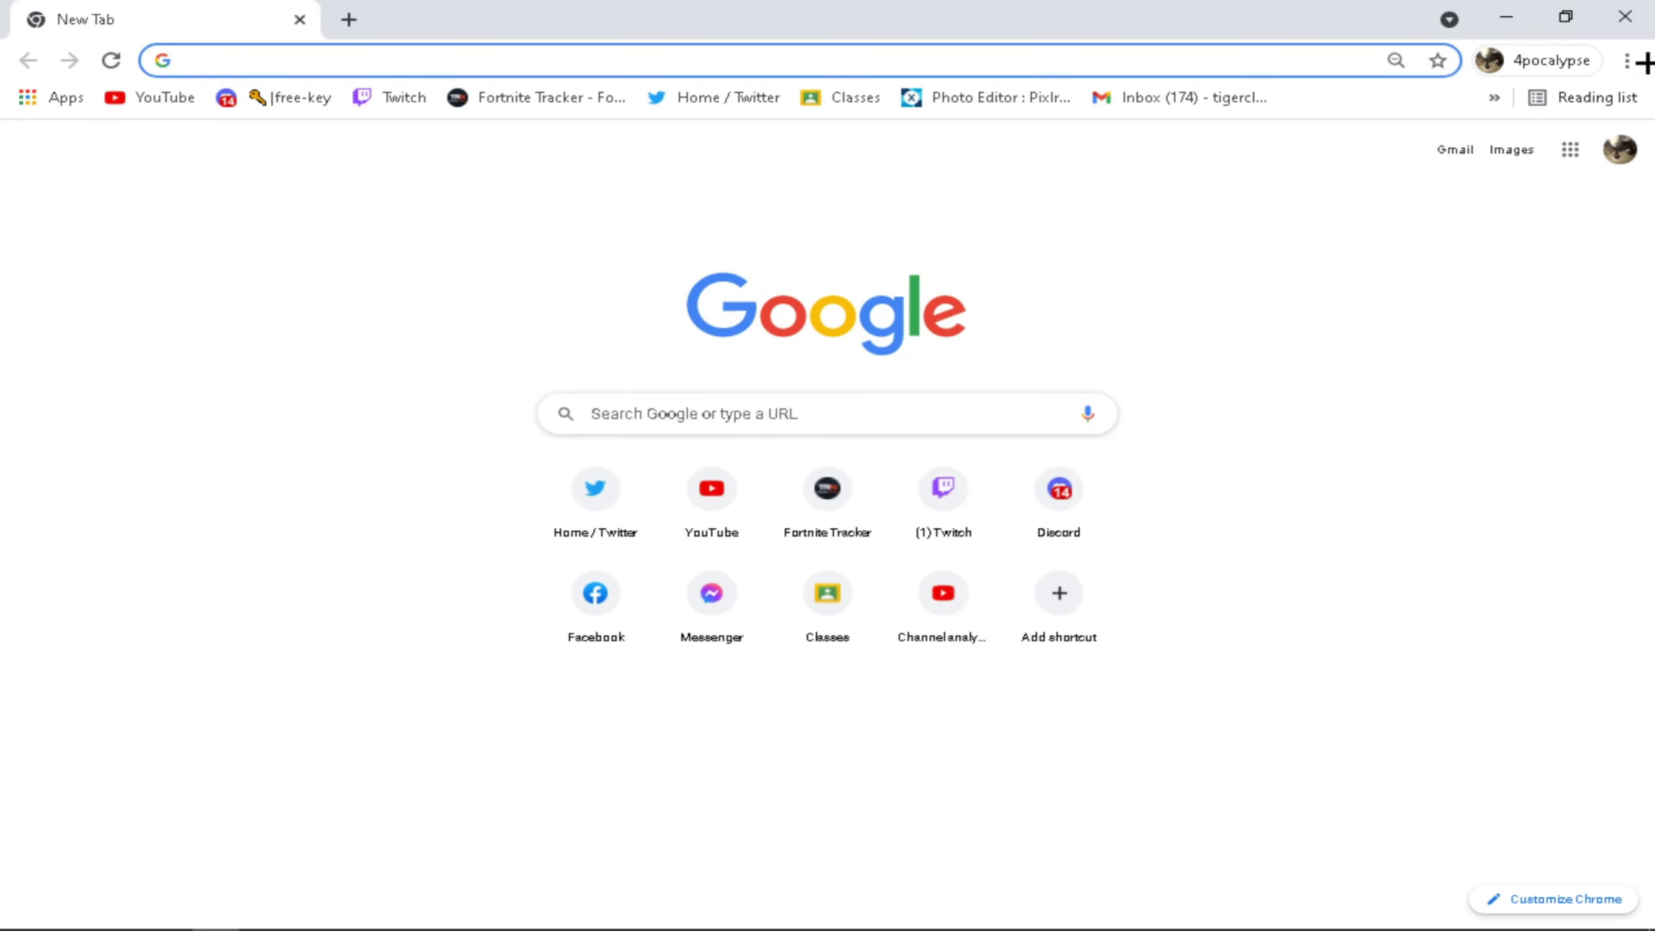
Check that hardware acceleration is off in Chrome's System settings, then switch to Spotify
{"action": "left_click", "coordinate": [1629, 62]}
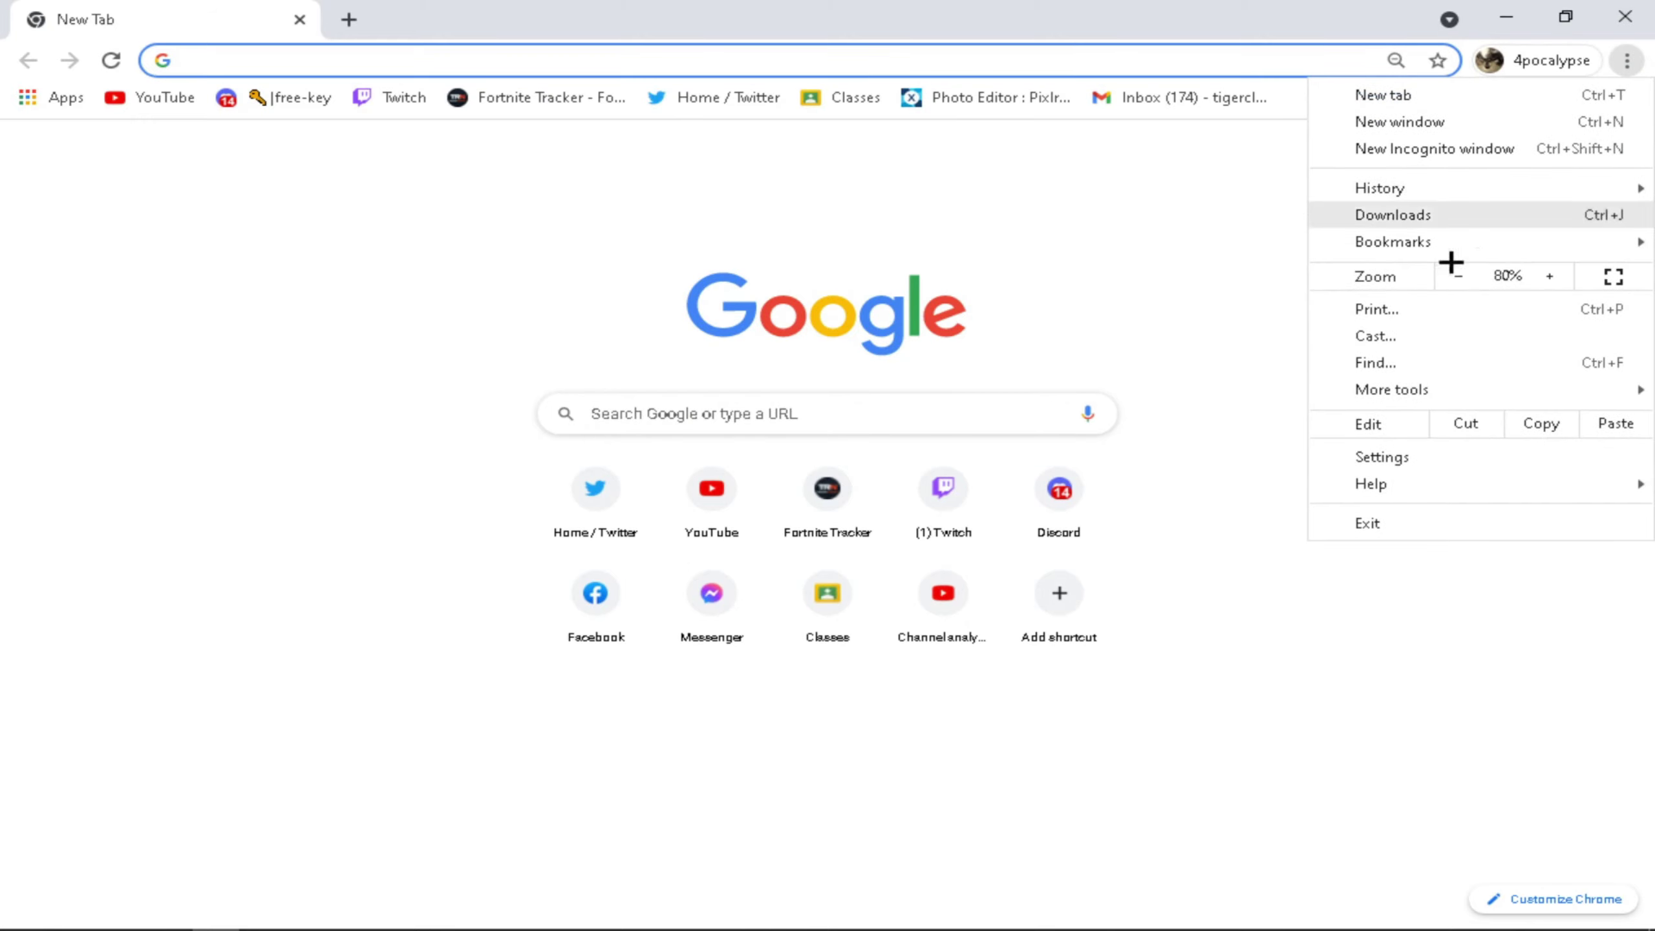
{"action": "left_click", "coordinate": [1393, 455]}
{"action": "left_click", "coordinate": [114, 564]}
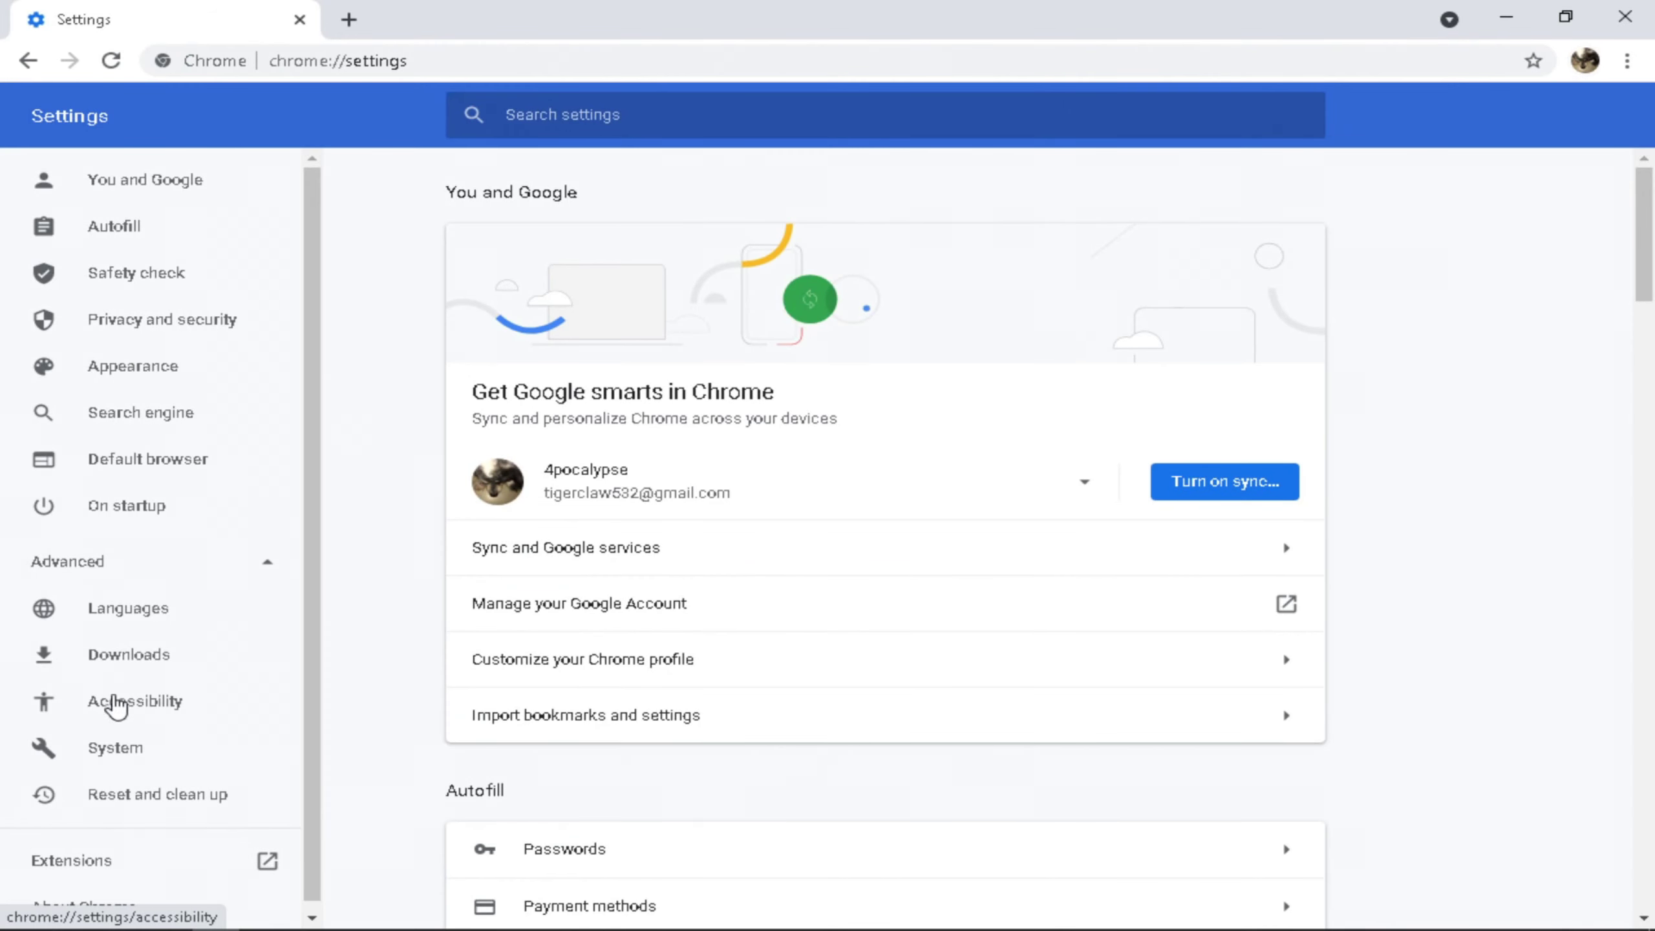
{"action": "left_click", "coordinate": [145, 753]}
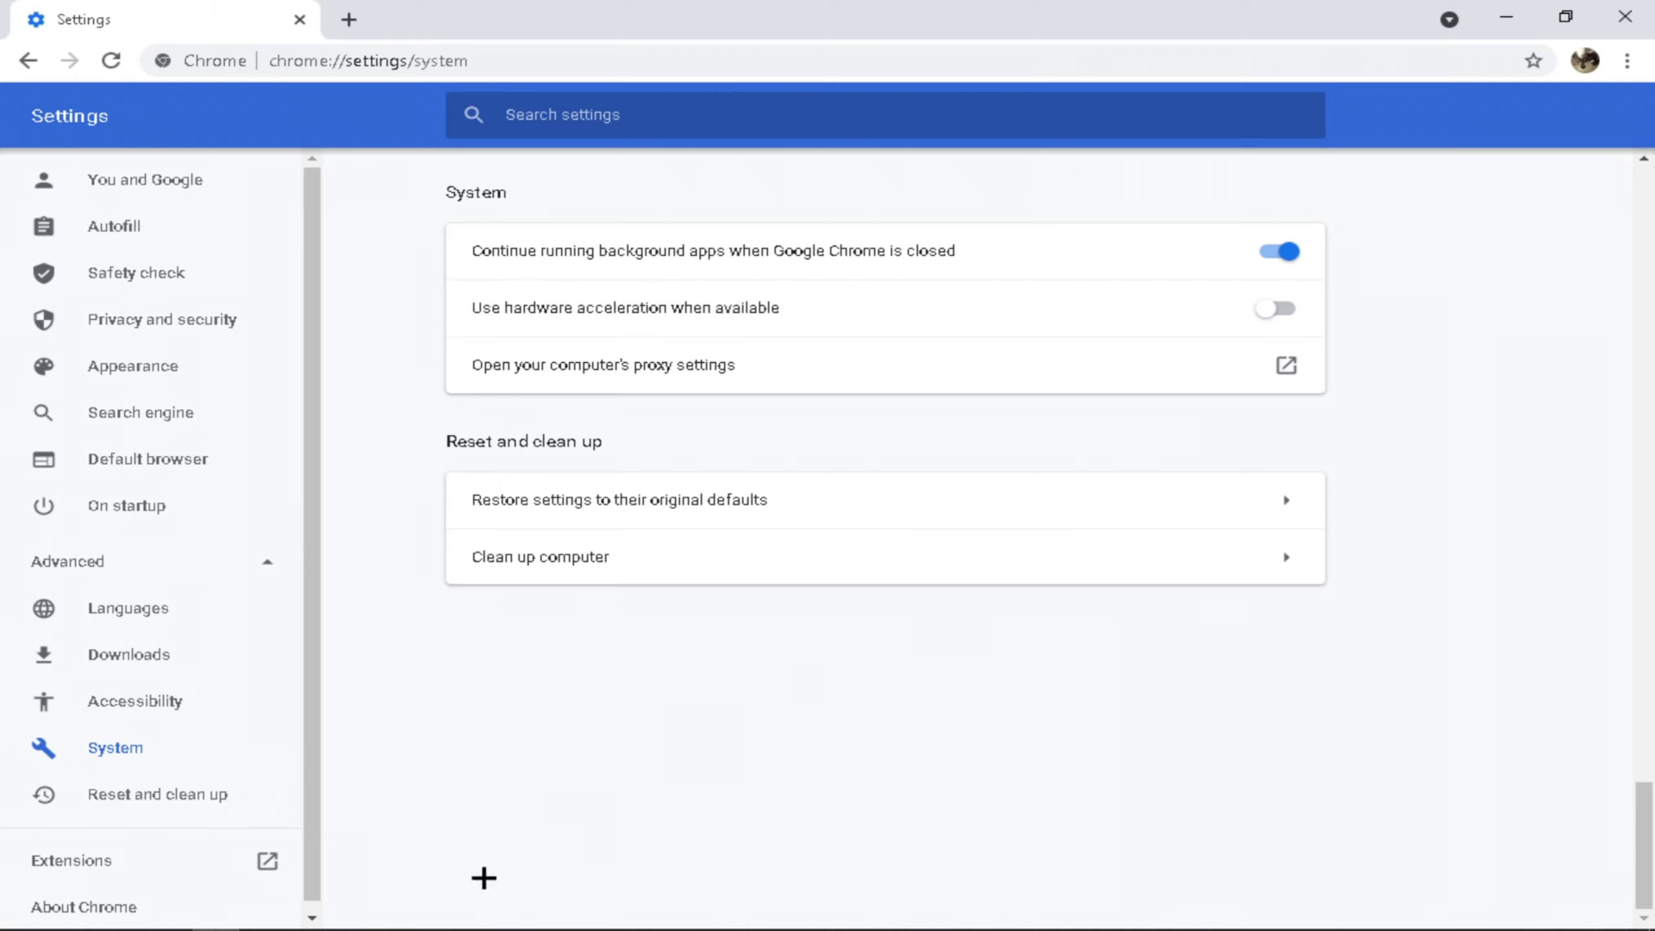
{"action": "left_click", "coordinate": [312, 913]}
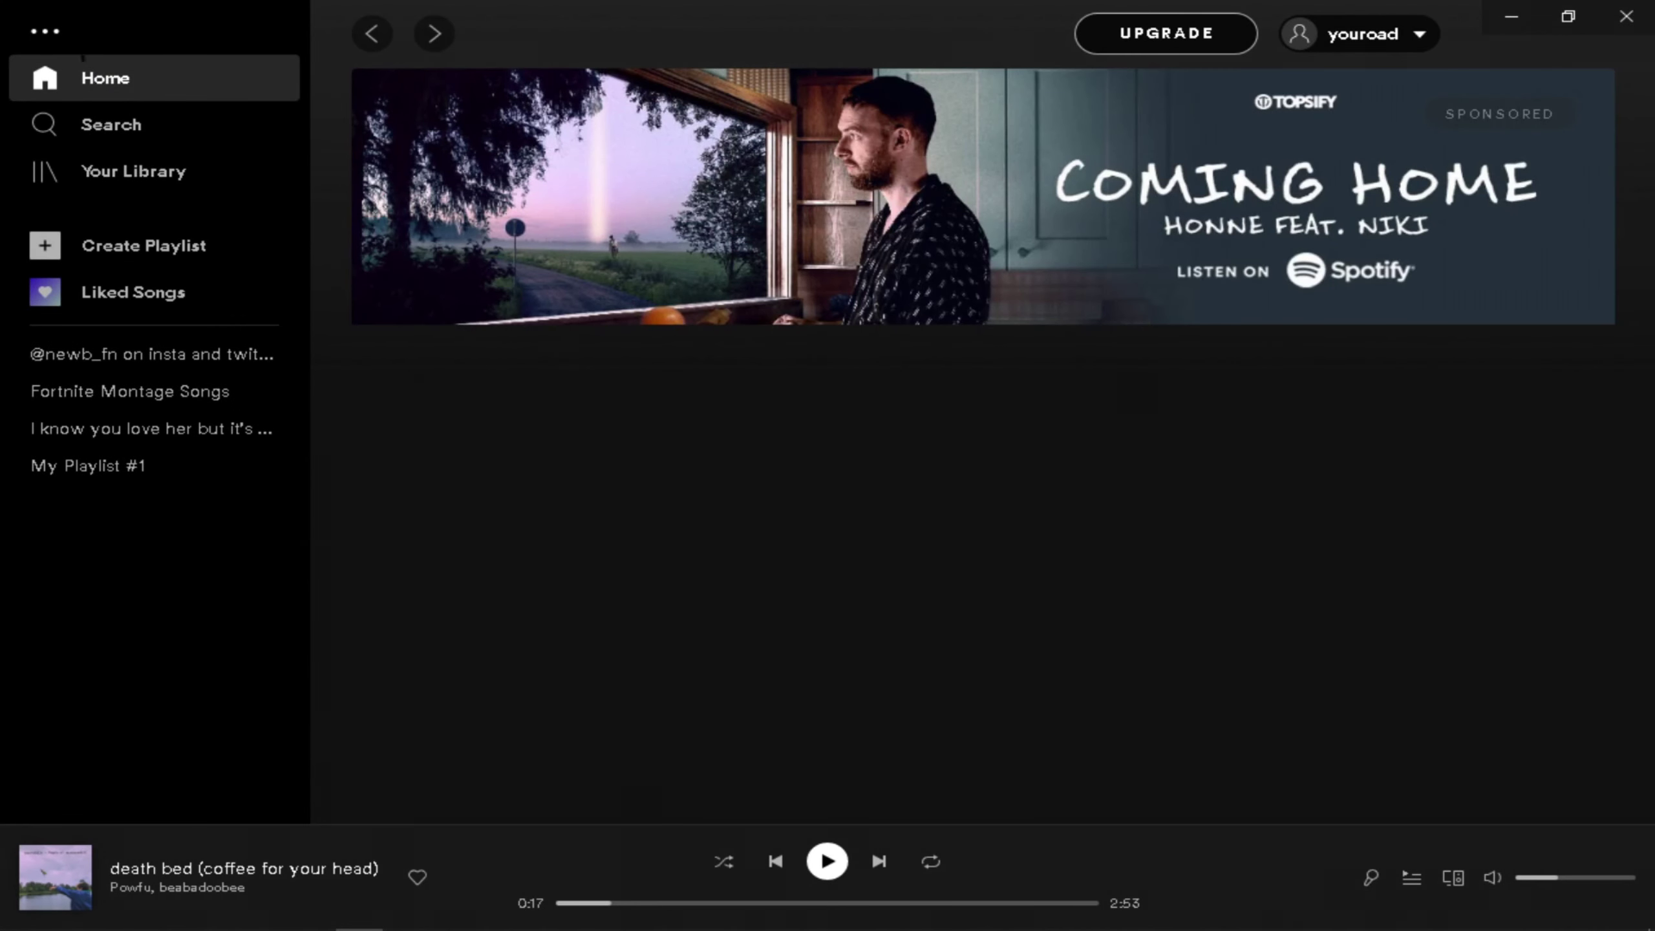
{"action": "left_click", "coordinate": [46, 31]}
{"action": "mouse_move", "coordinate": [81, 126]}
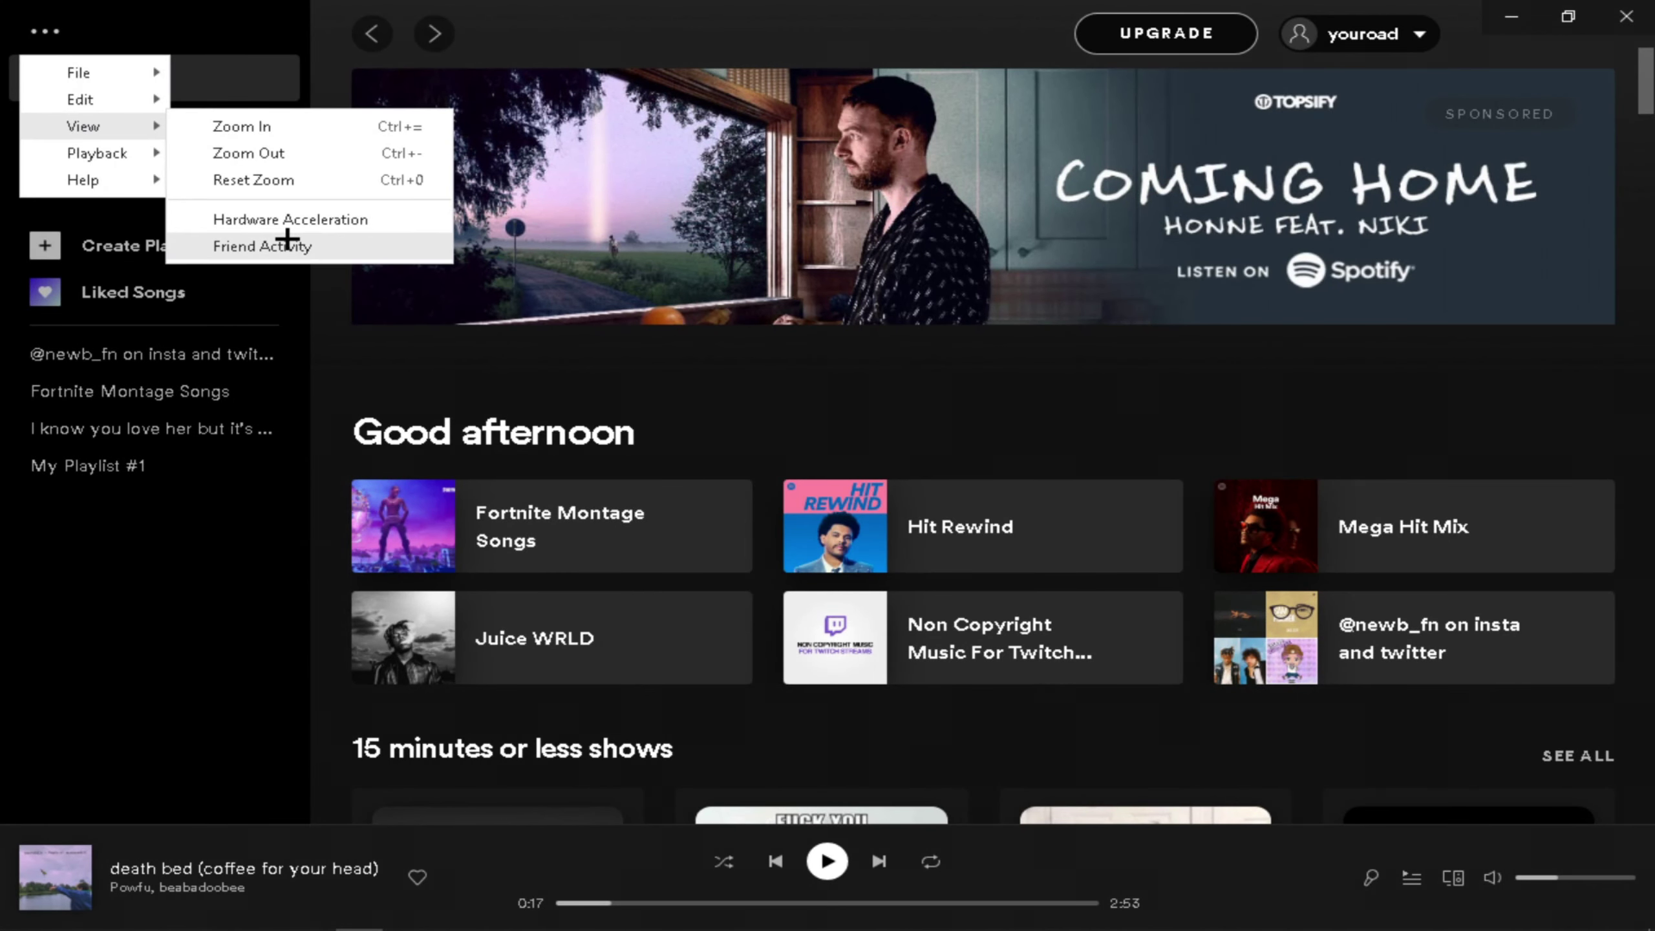
{"action": "left_click", "coordinate": [303, 221]}
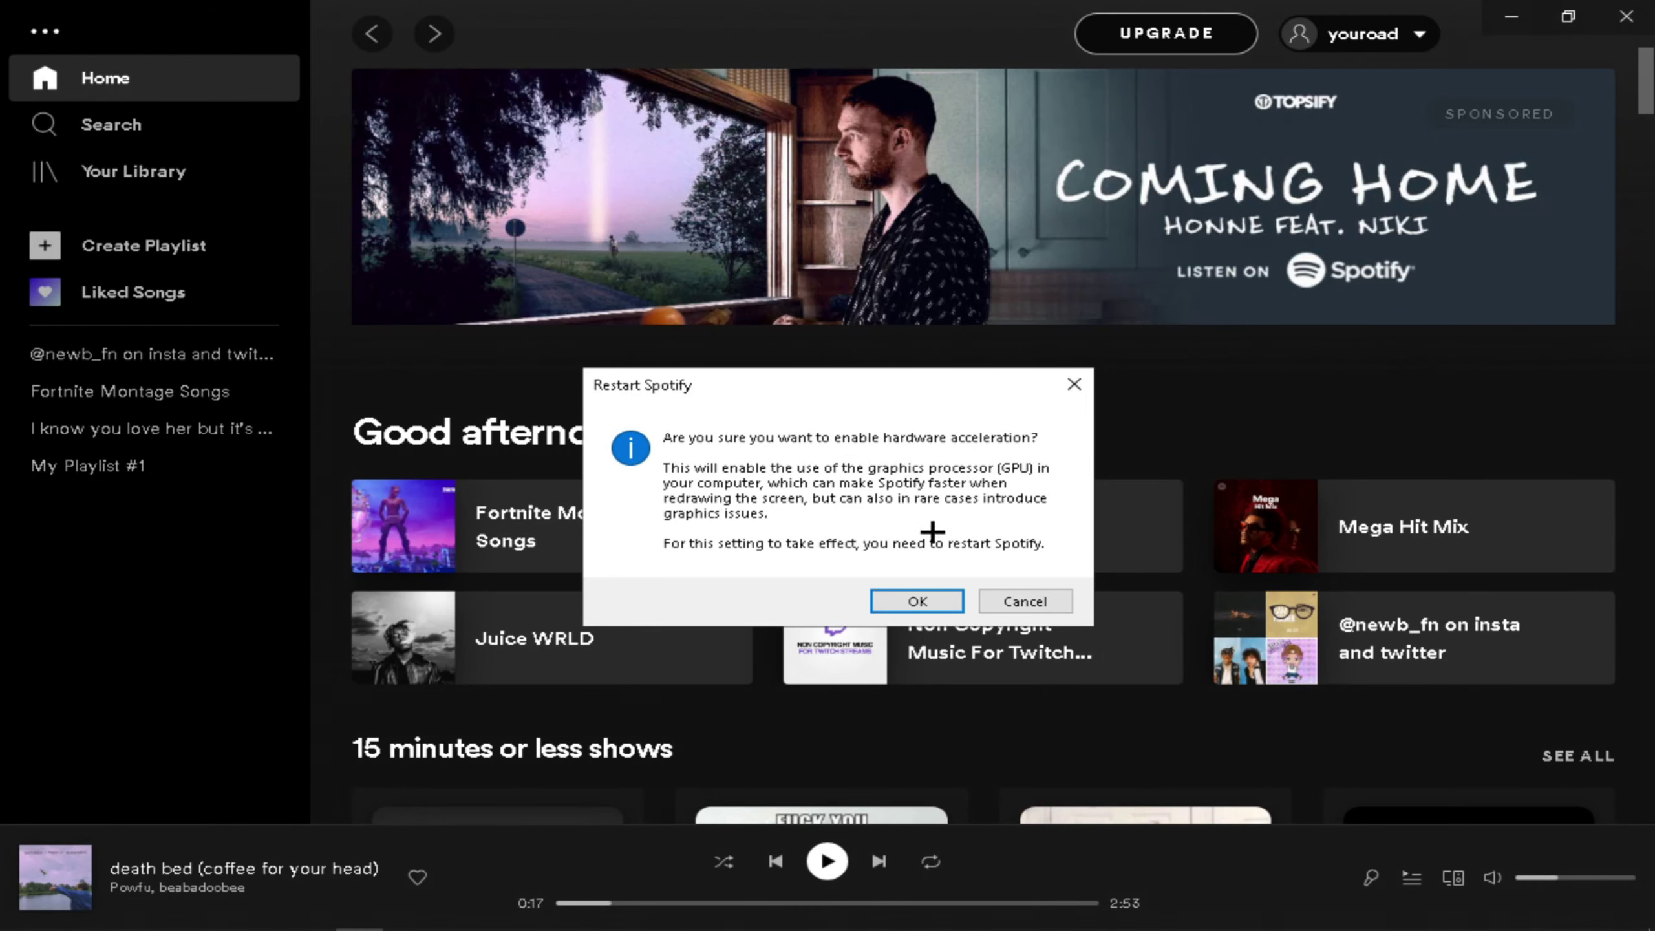
{"action": "left_click", "coordinate": [1028, 599]}
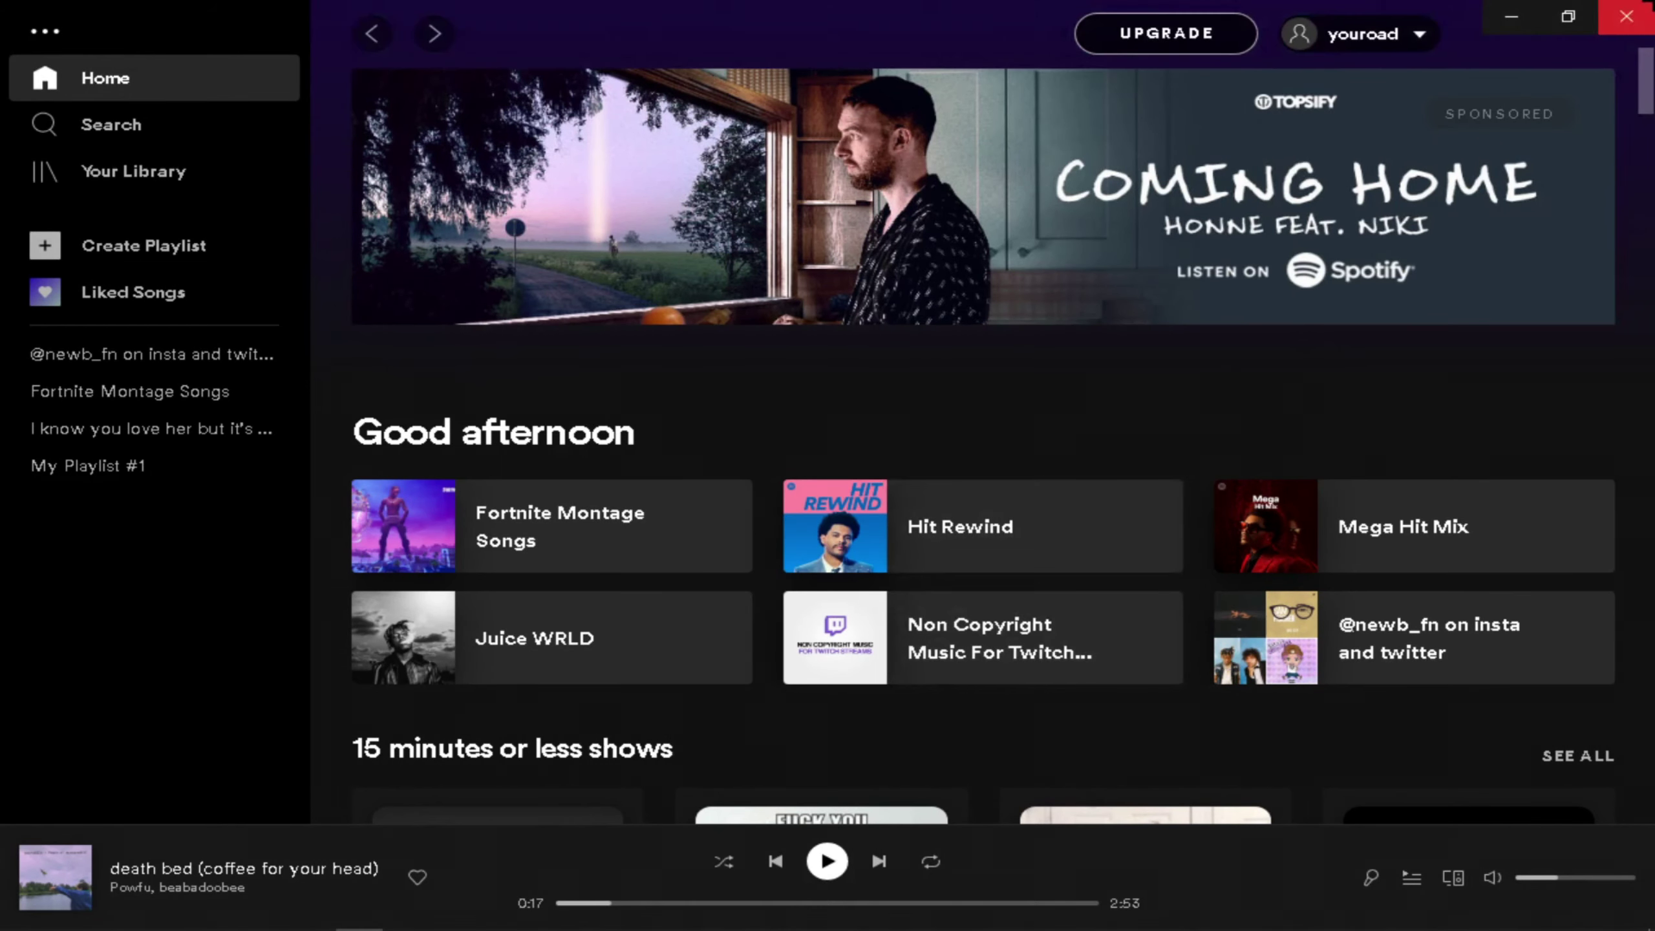
Close Spotify and confirm the High performance power plan is active via Power & sleep settings
{"action": "left_click", "coordinate": [1626, 16]}
{"action": "key", "text": "super"}
{"action": "type", "text": "powe"}
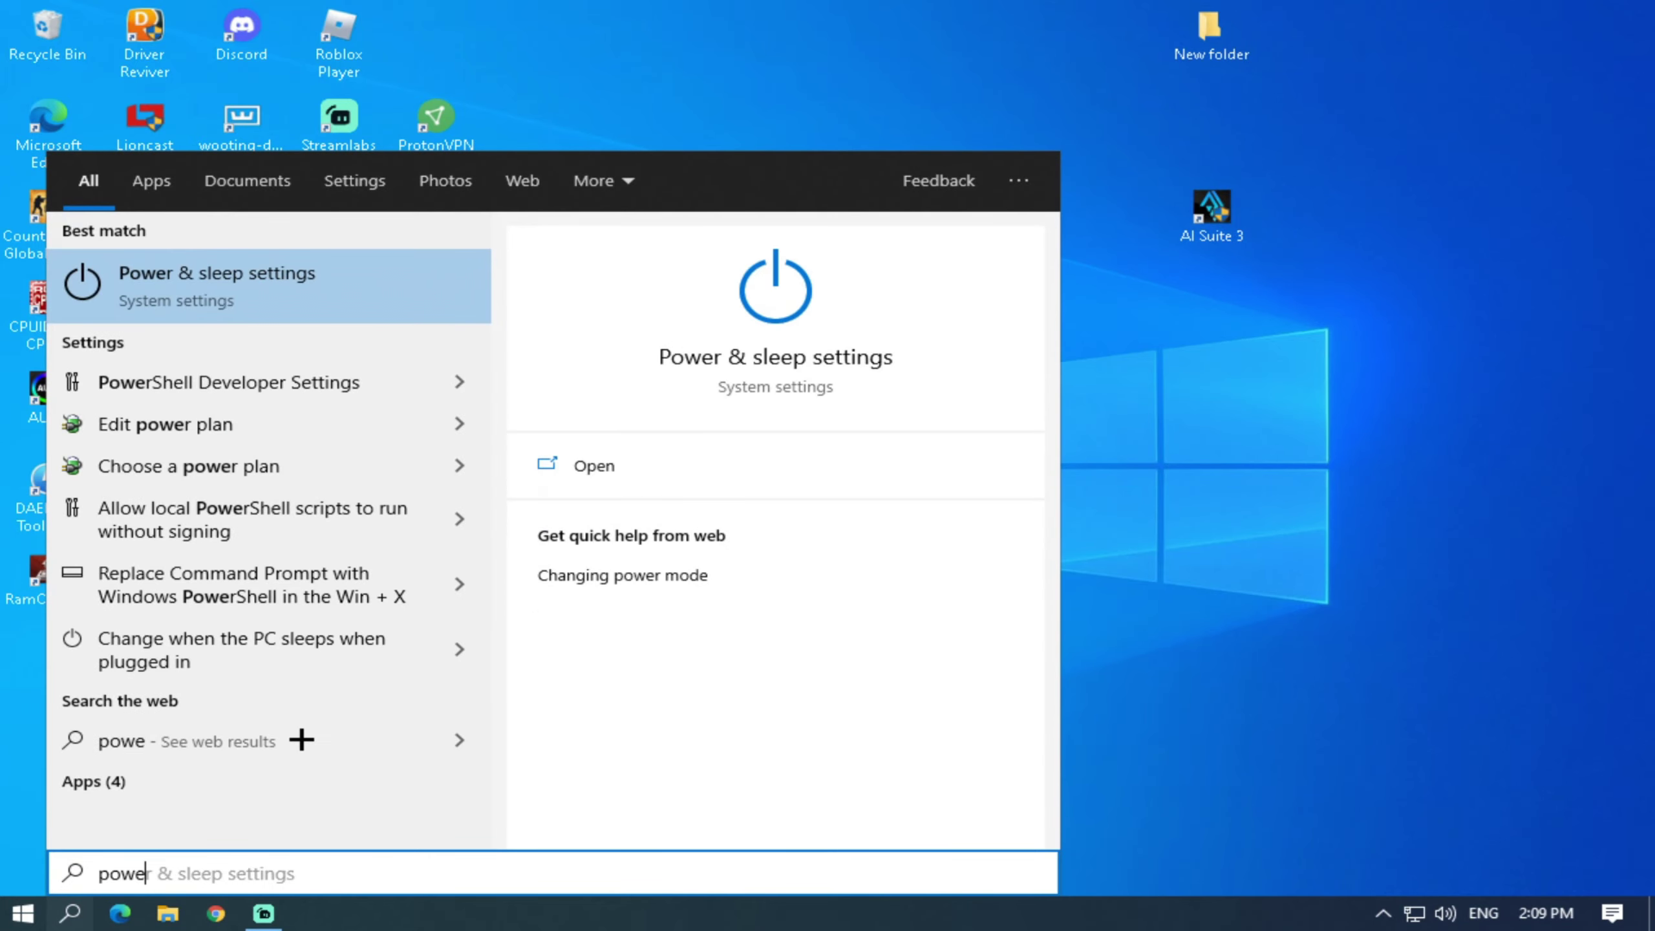
{"action": "left_click", "coordinate": [244, 281]}
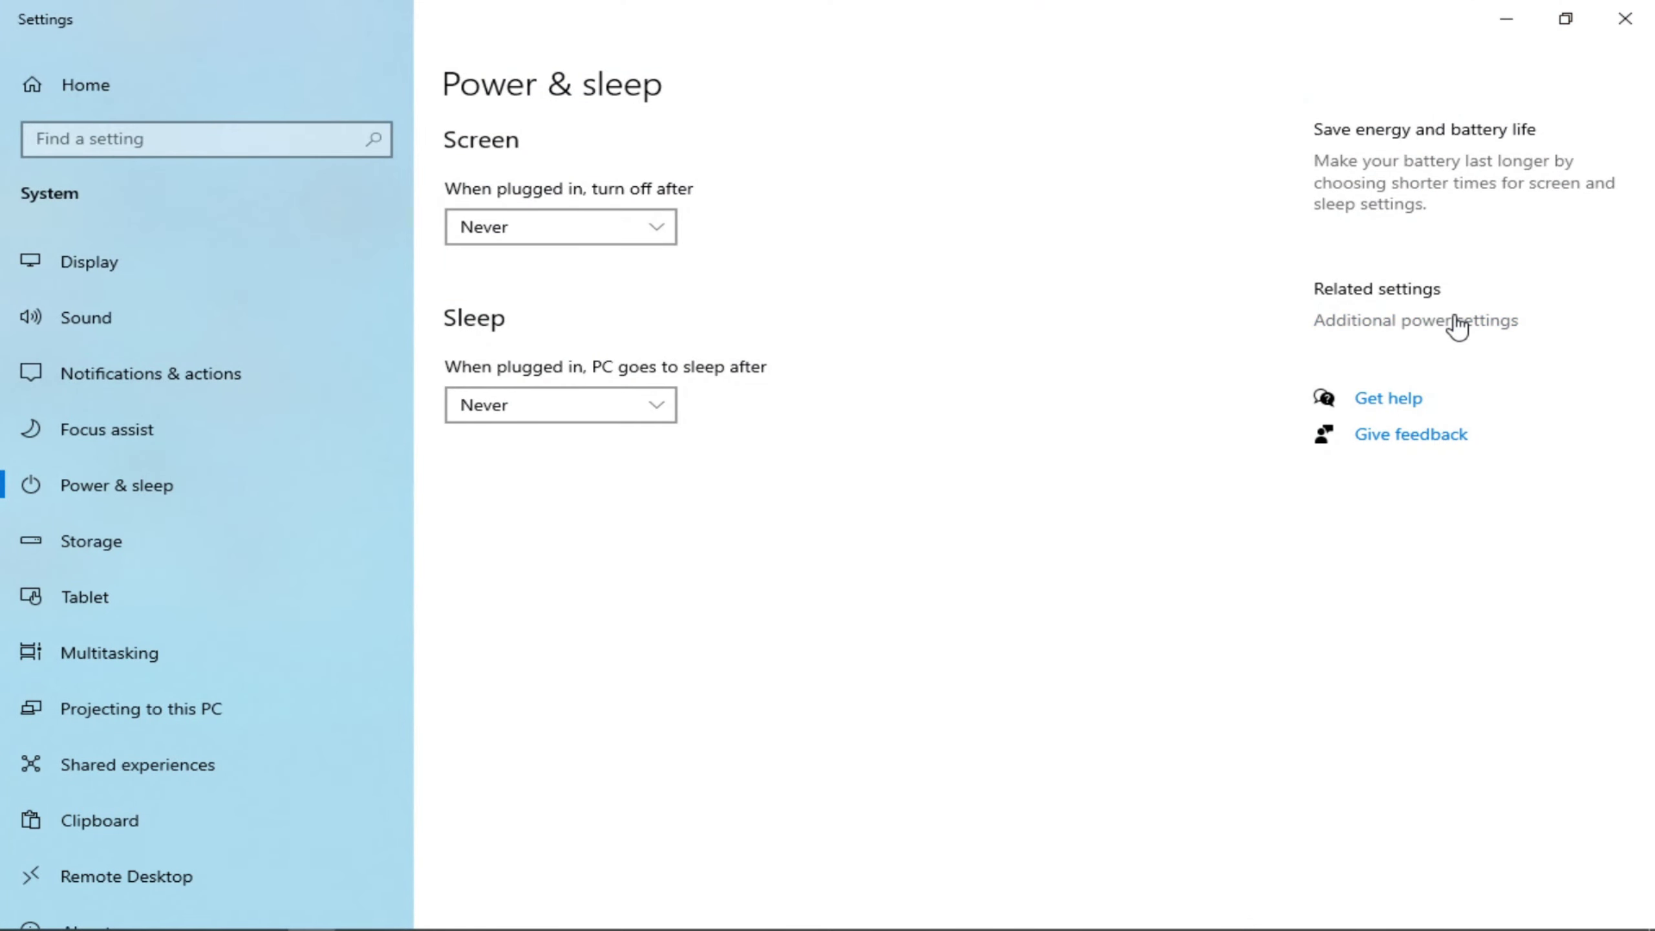
{"action": "left_click", "coordinate": [1446, 321]}
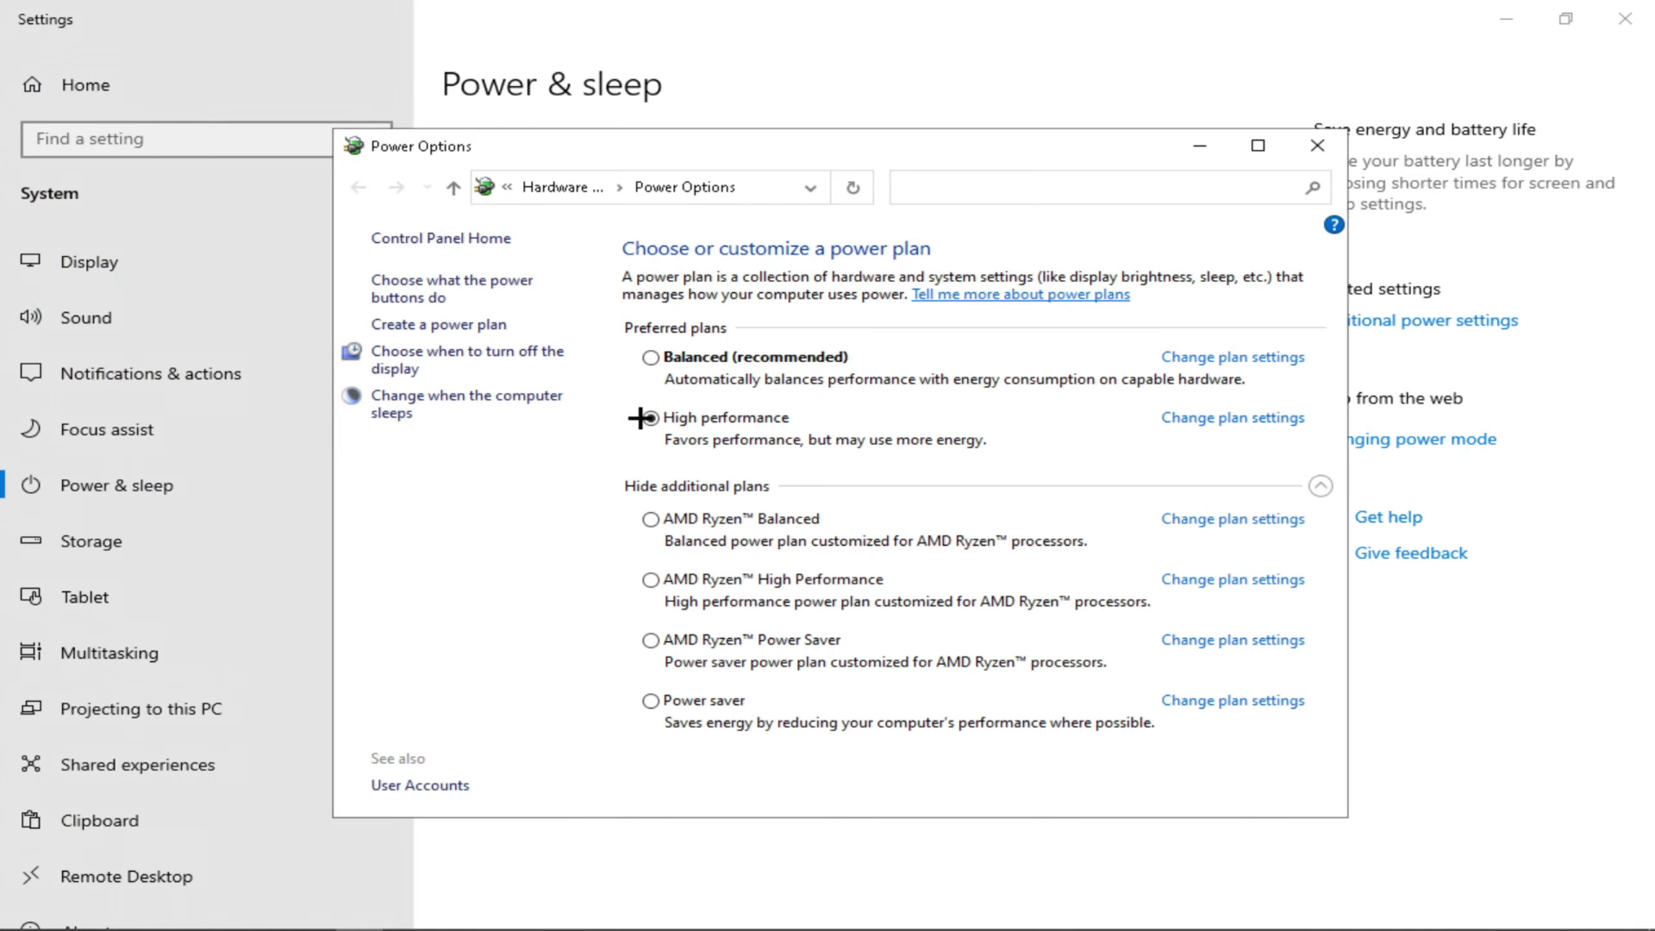
{"action": "left_click", "coordinate": [1300, 145]}
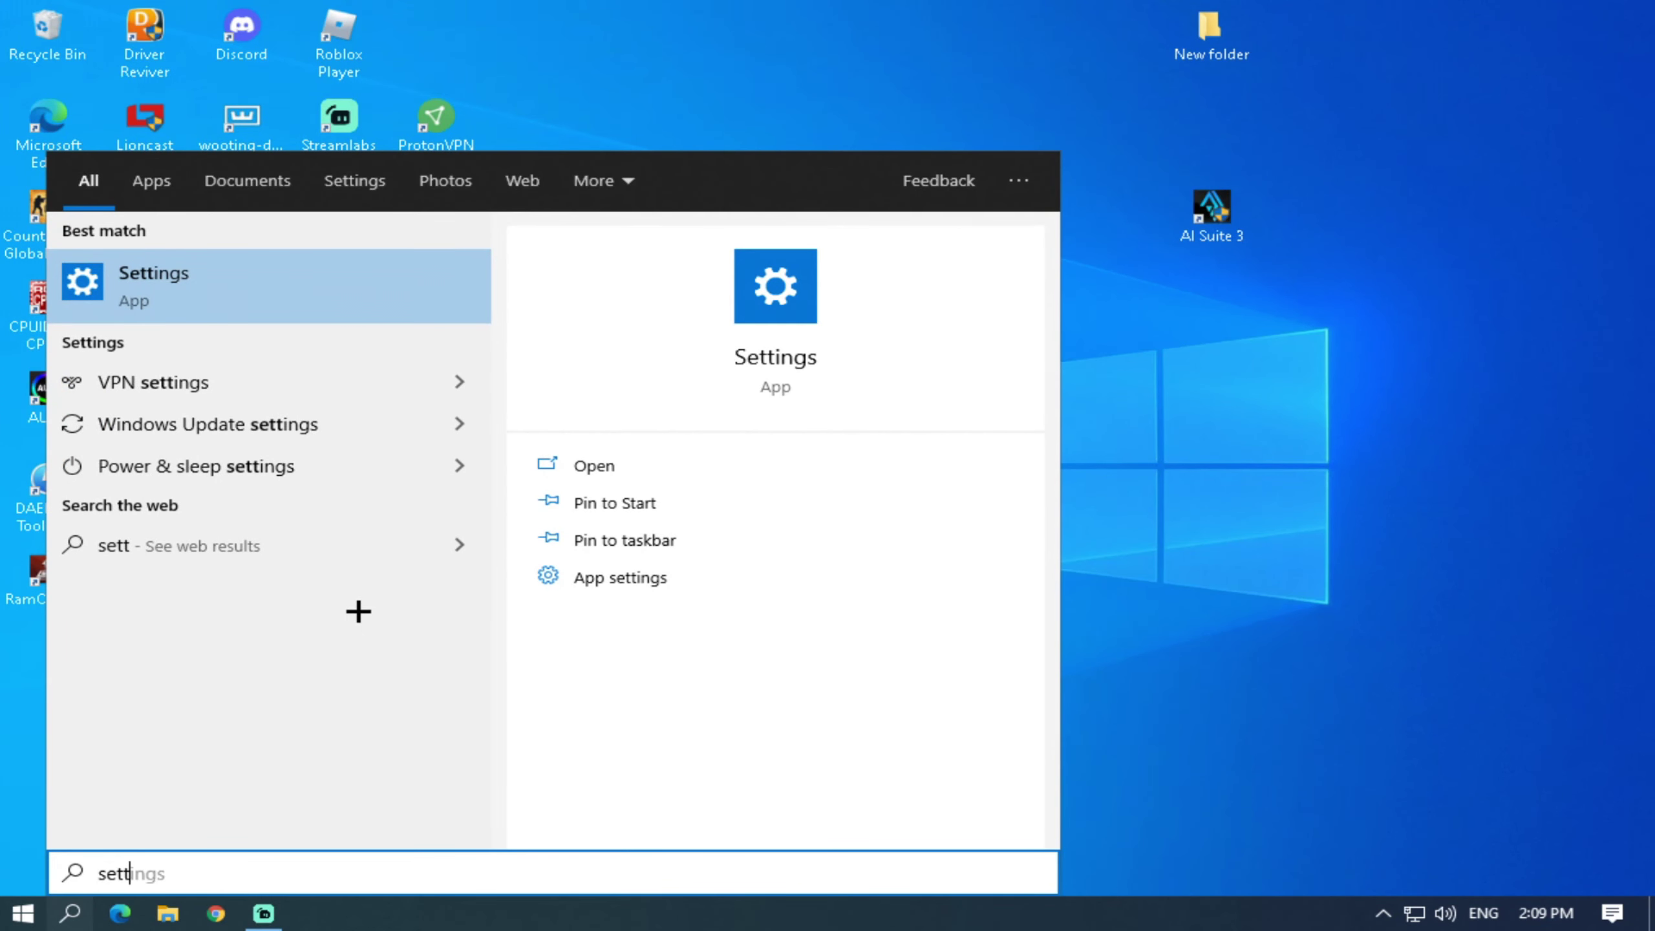
{"action": "key", "text": "Return"}
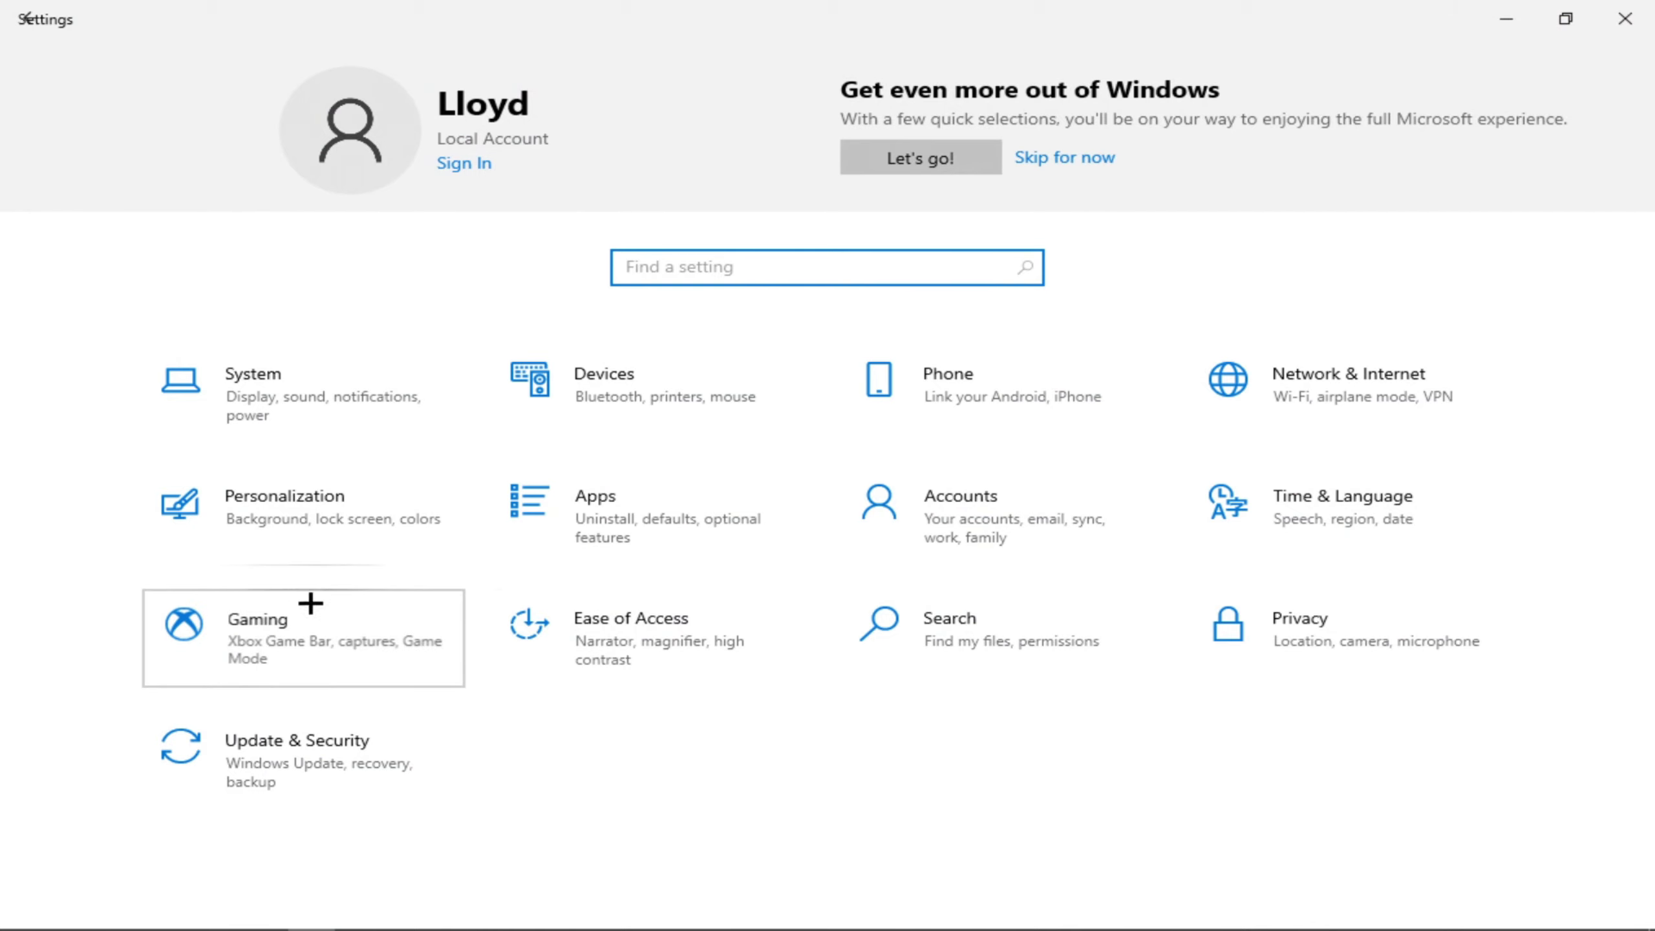
In Gaming settings, leave Xbox Game Bar off and switch Game Mode on
{"action": "left_click", "coordinate": [334, 646]}
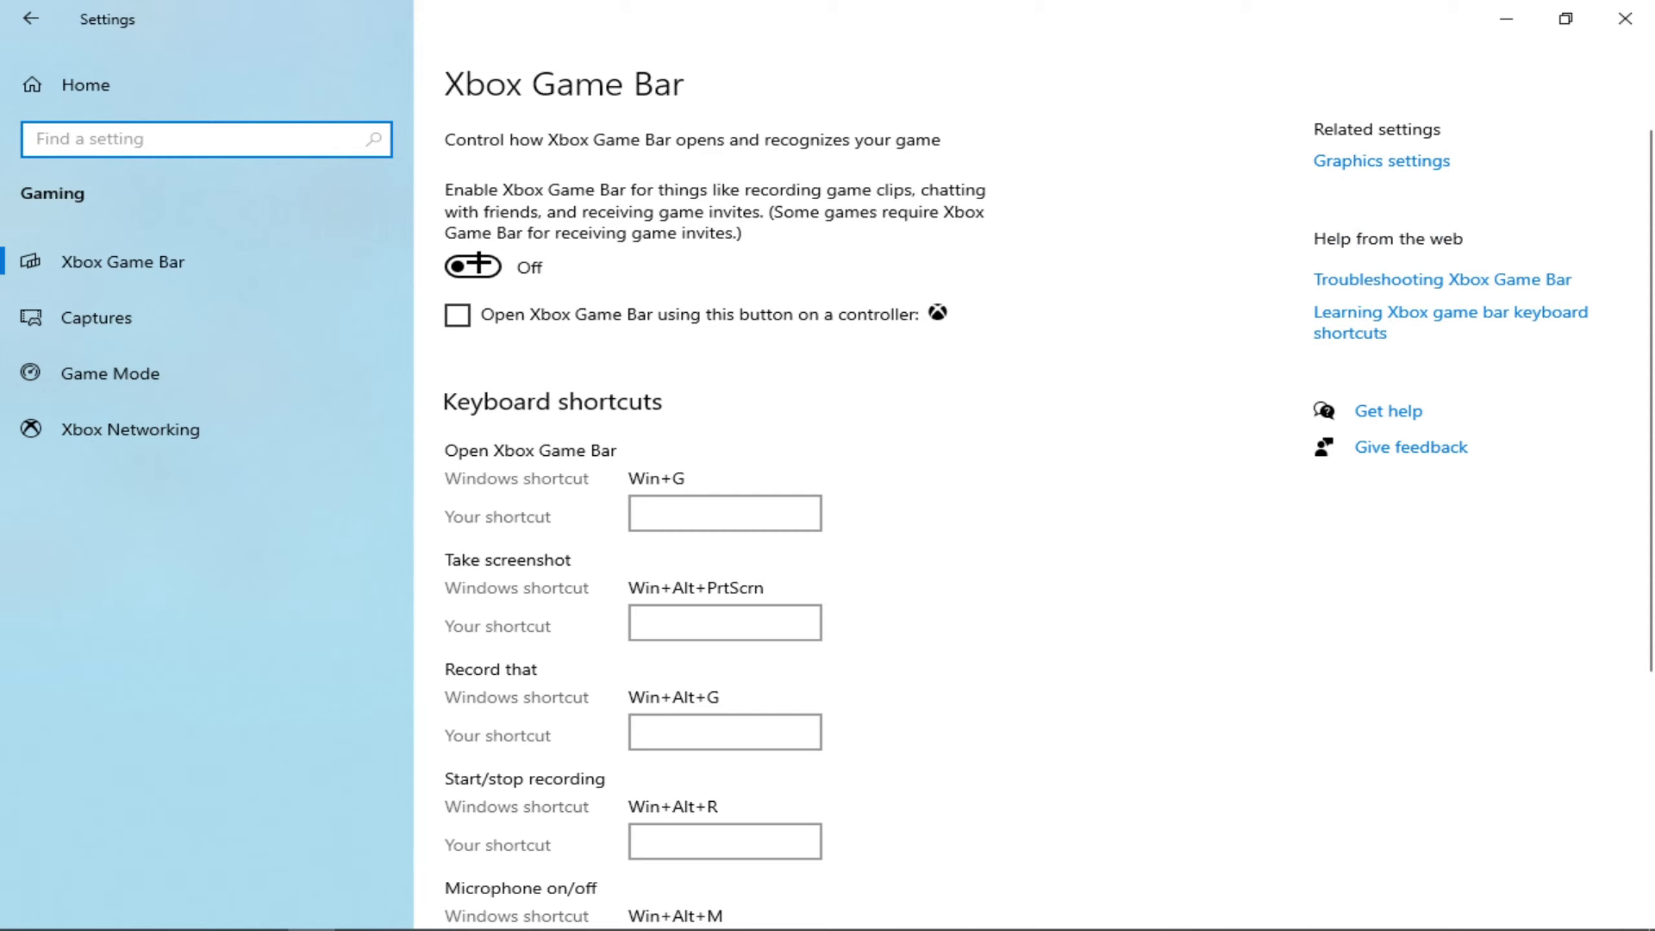
{"action": "left_click", "coordinate": [479, 264]}
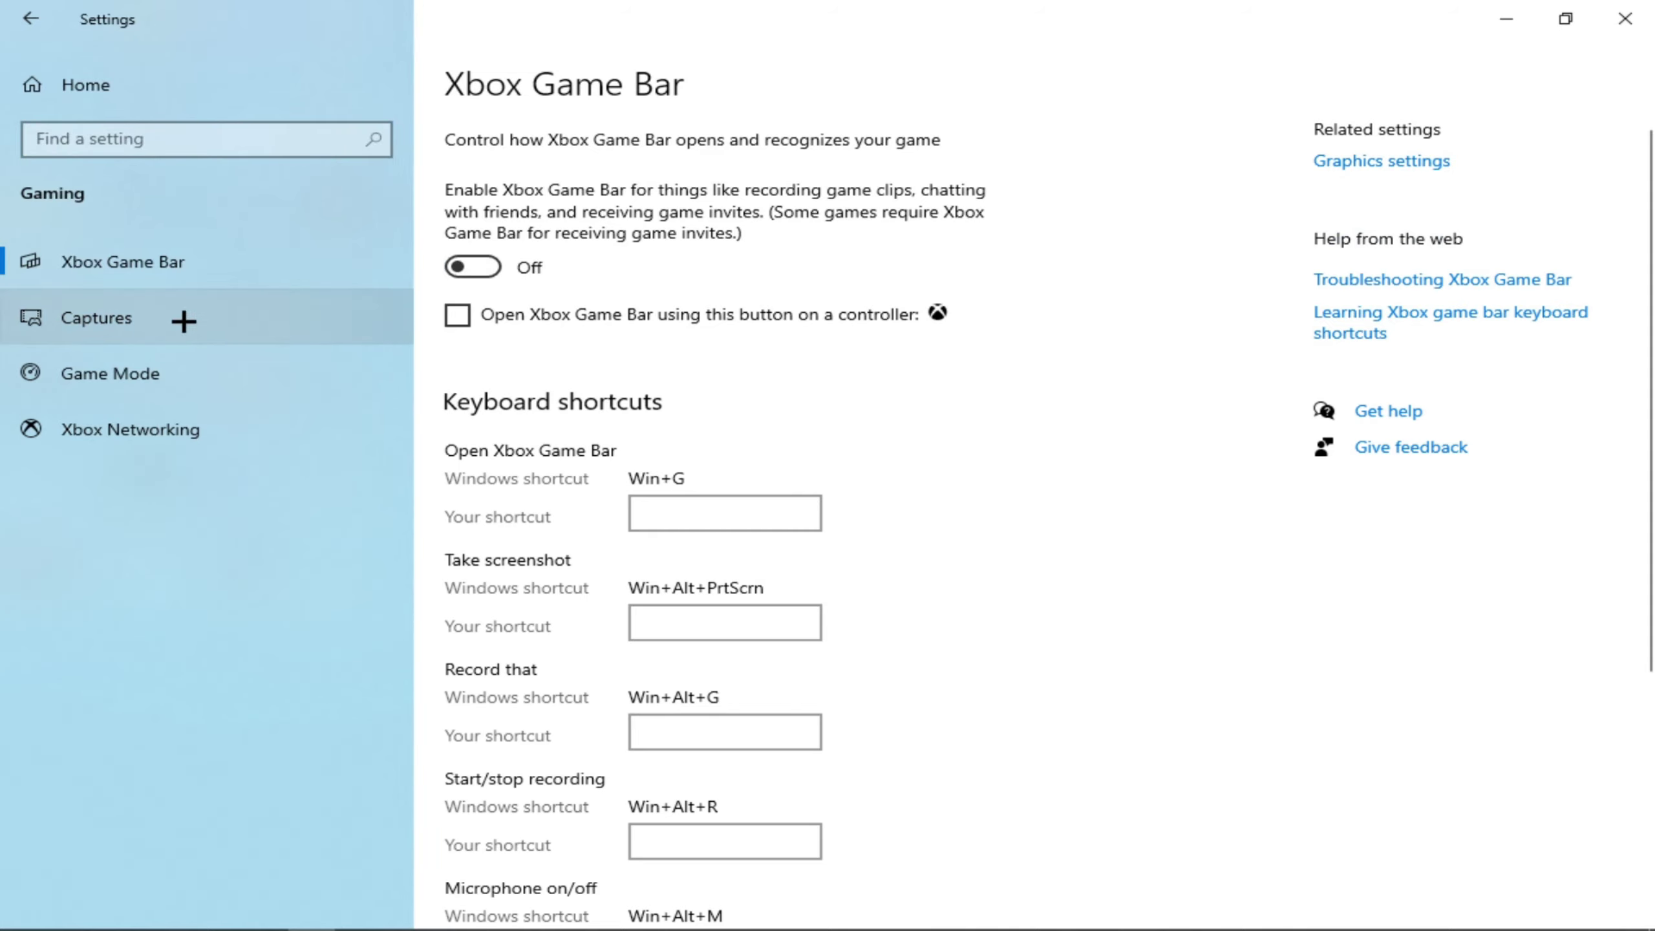
{"action": "left_click", "coordinate": [192, 334]}
{"action": "left_click", "coordinate": [170, 390]}
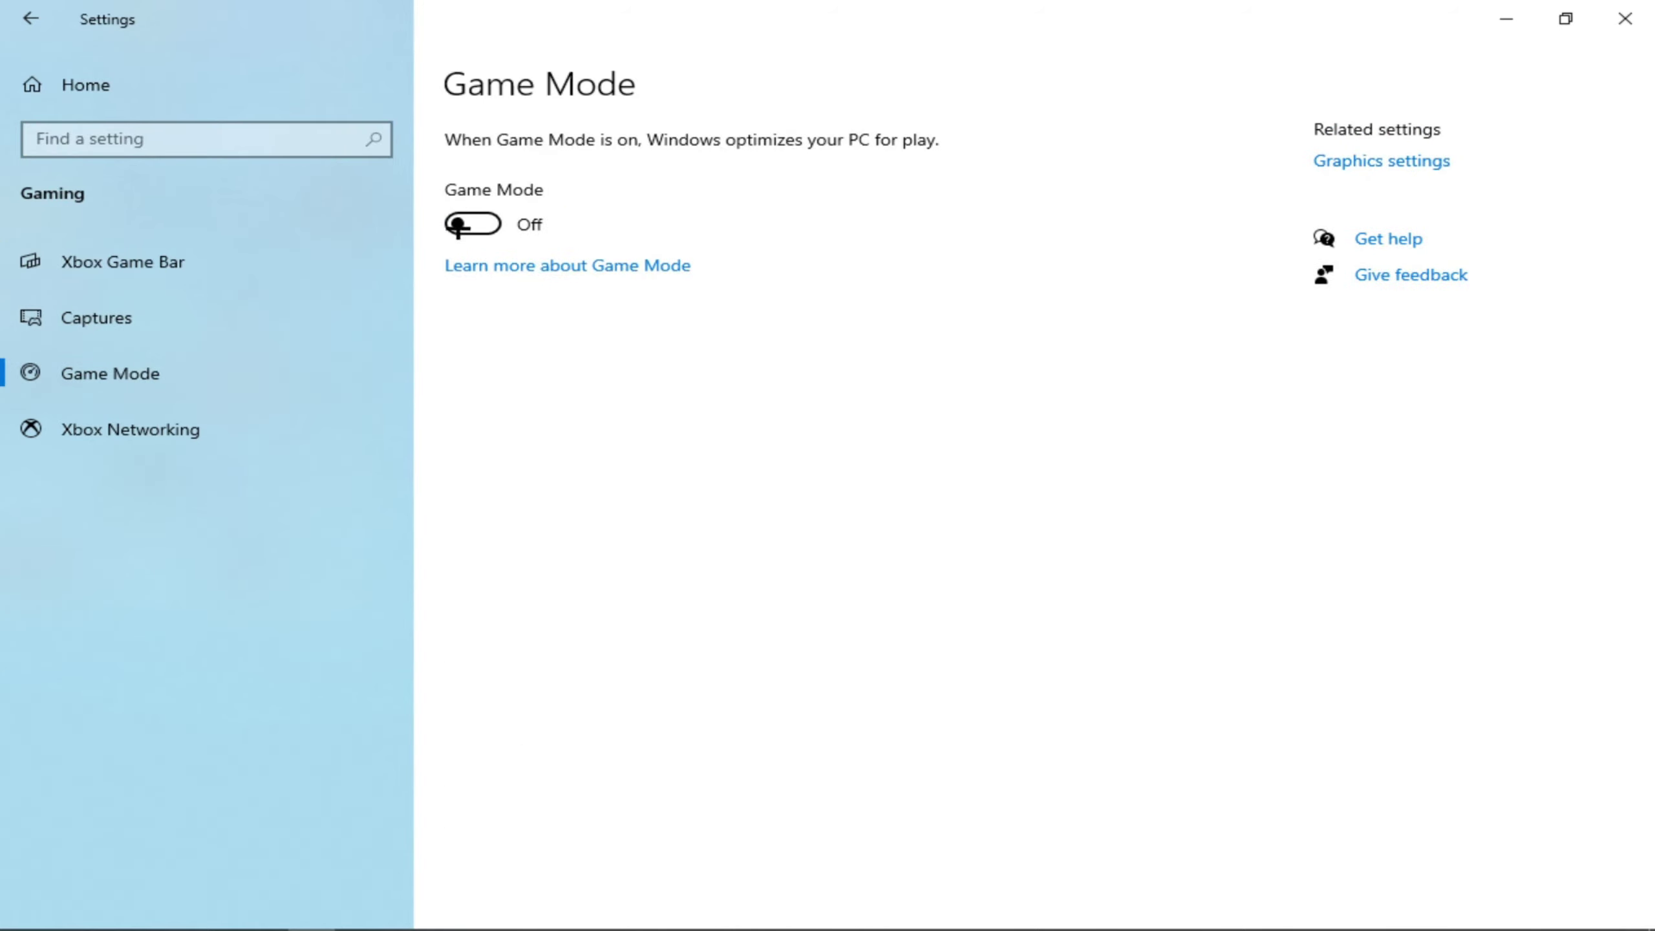
{"action": "left_click", "coordinate": [467, 224]}
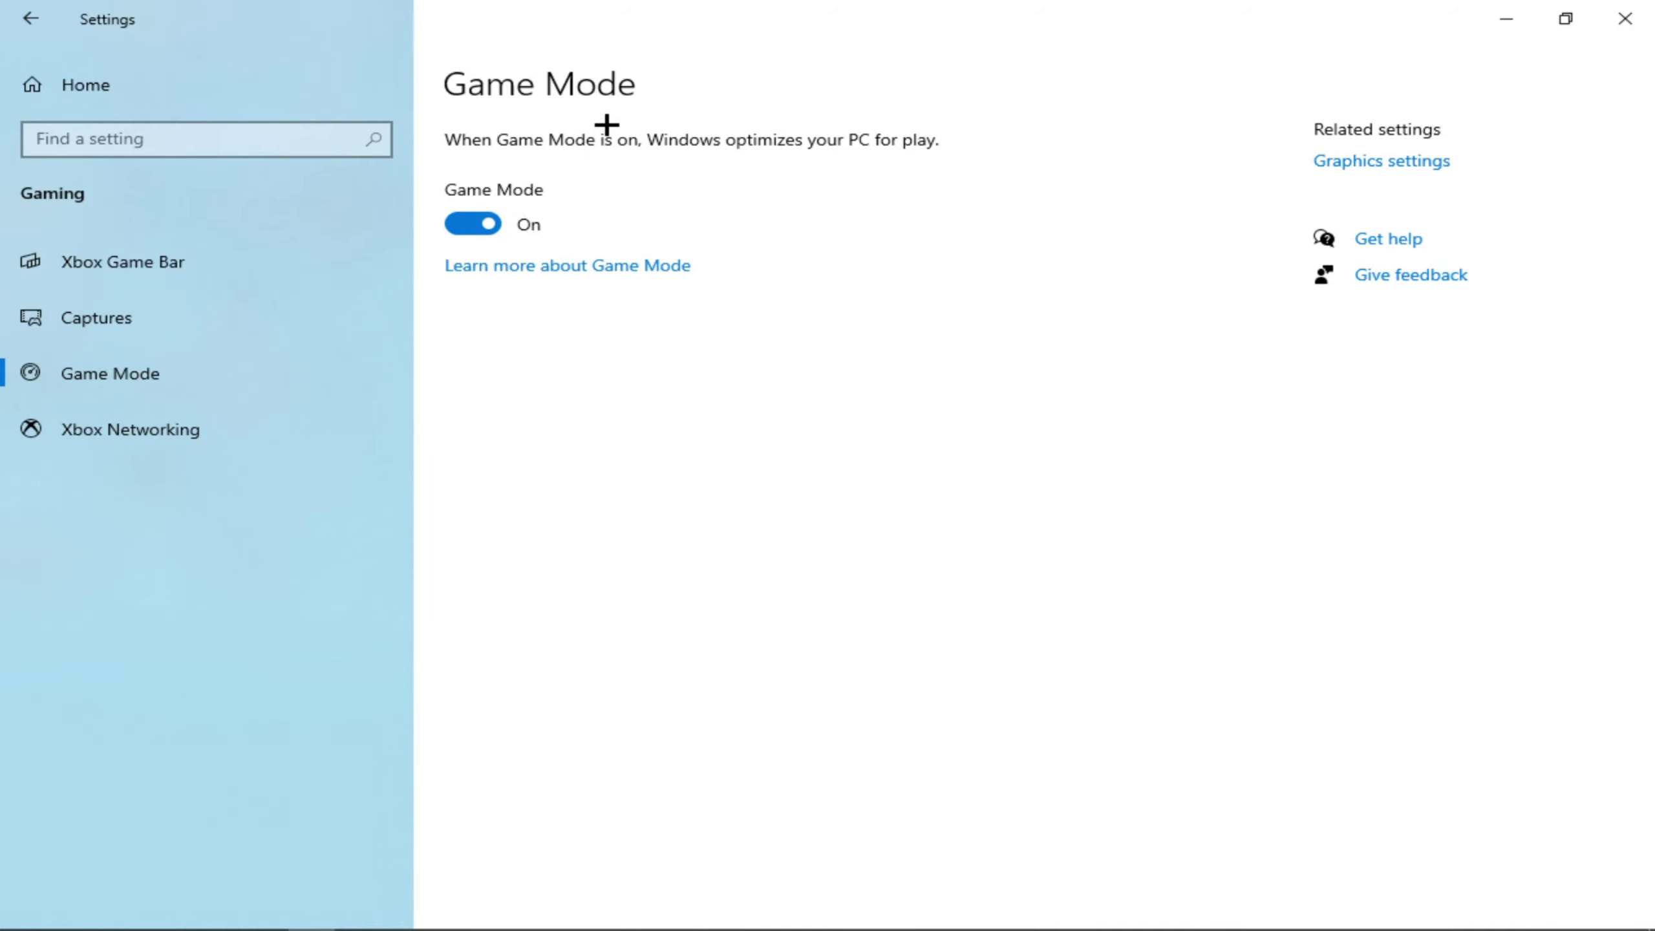
{"action": "left_click", "coordinate": [195, 434]}
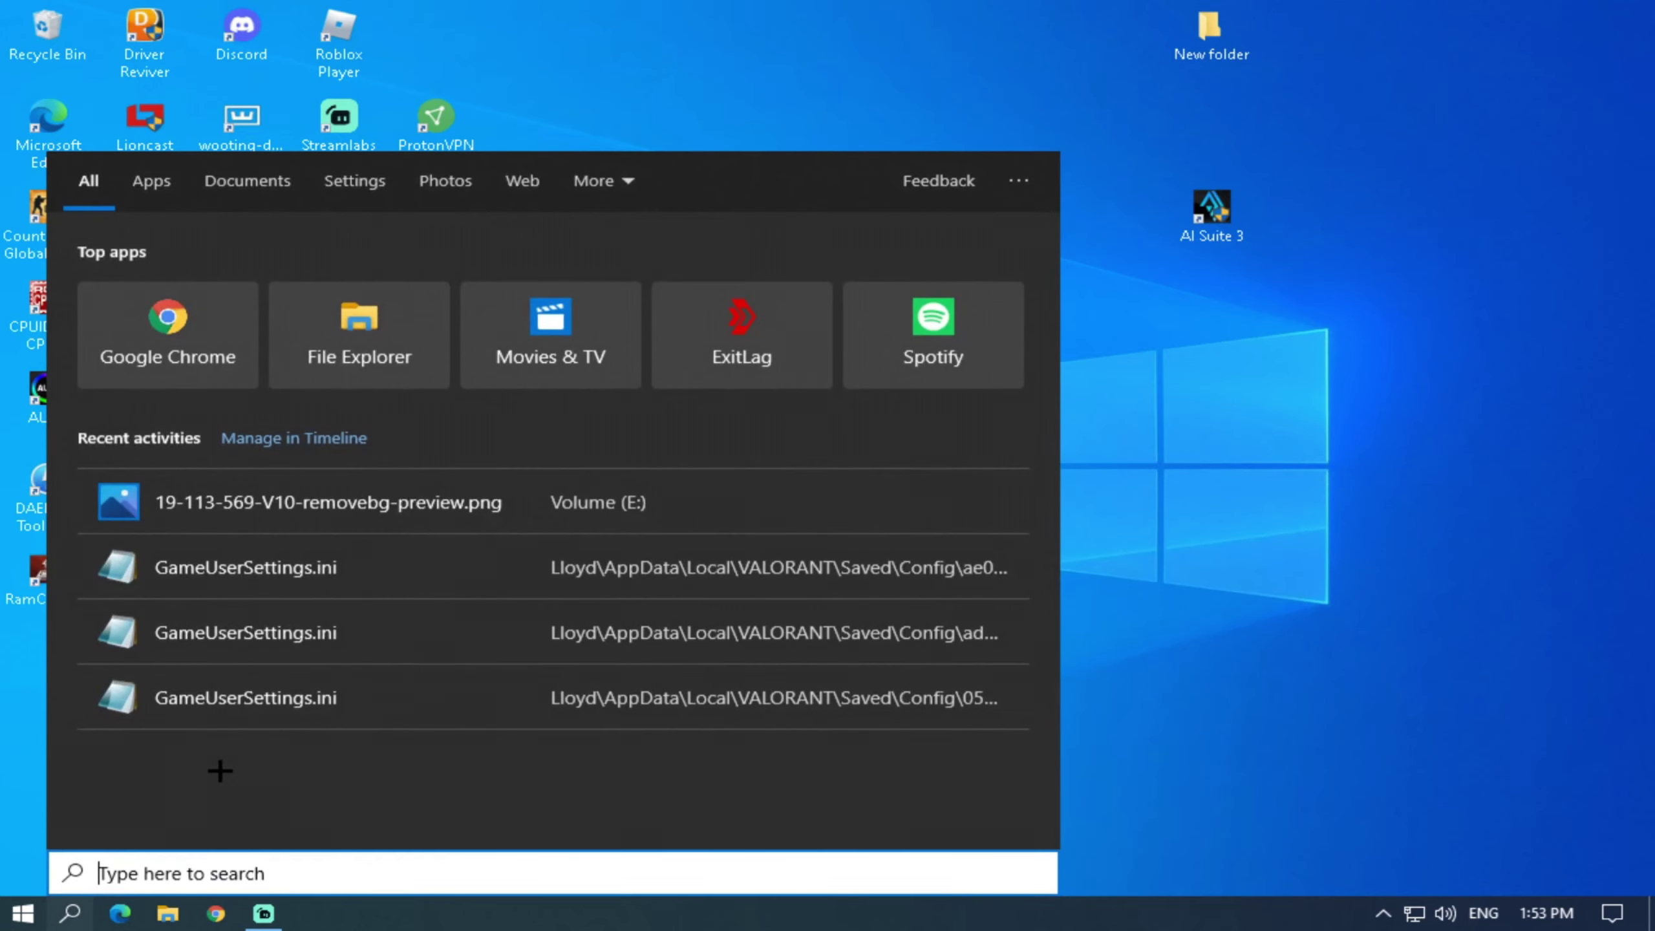
Add FortniteClient-Win64-Shipping to Graphics settings with a High performance preference
{"action": "type", "text": "graph"}
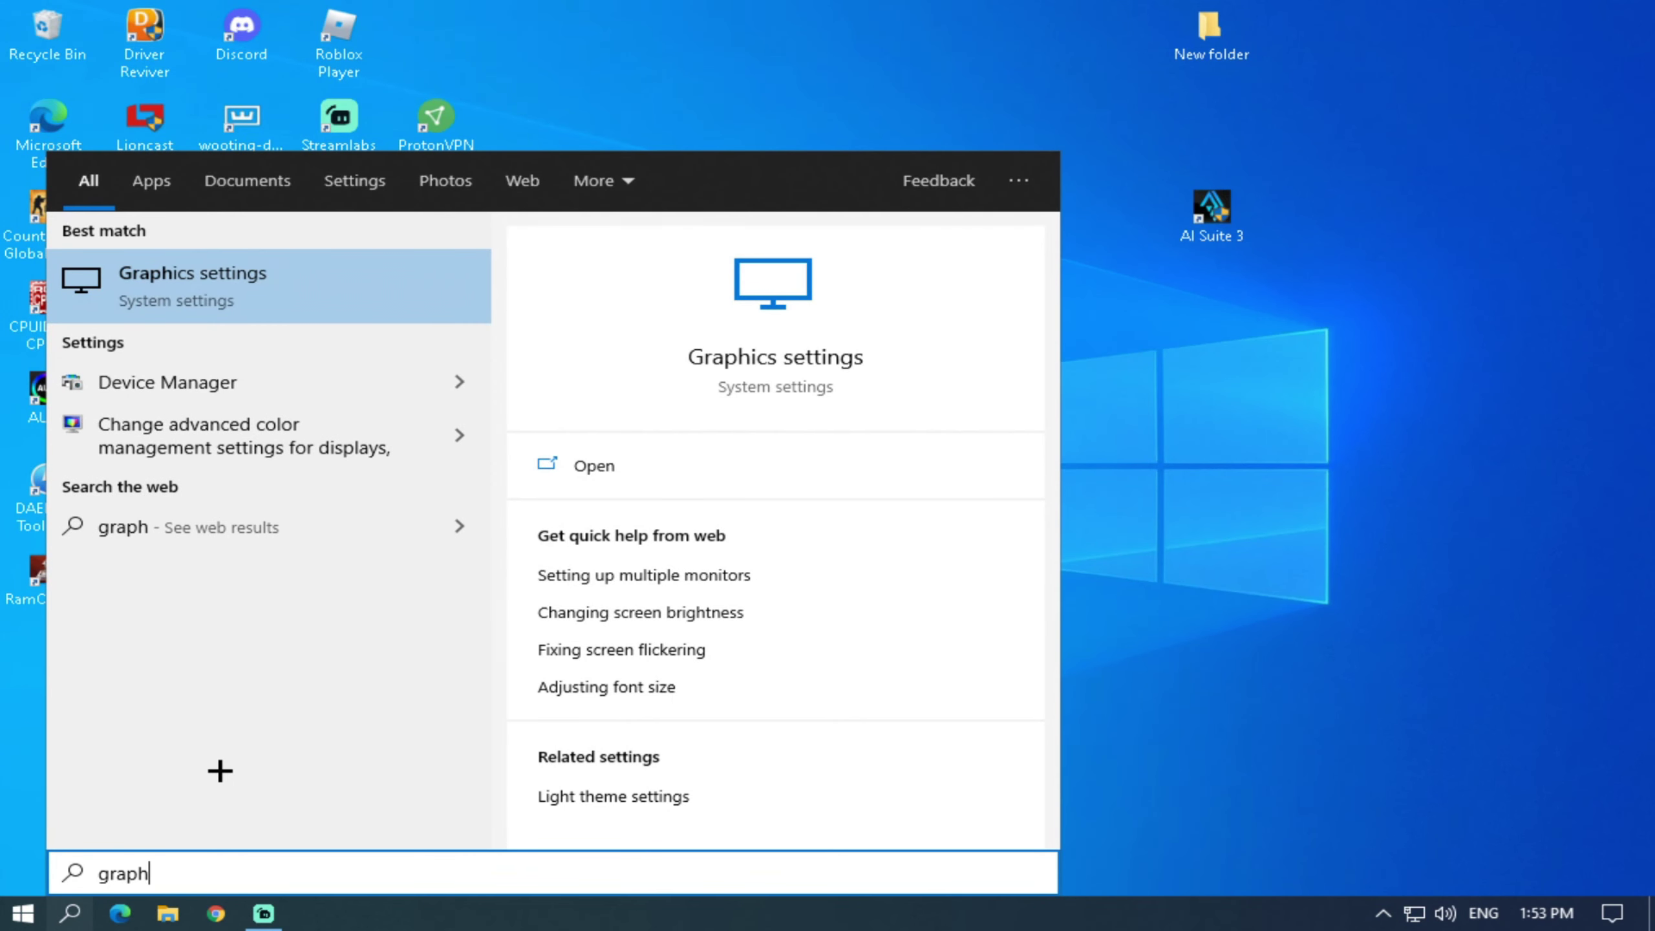
{"action": "key", "text": "Return"}
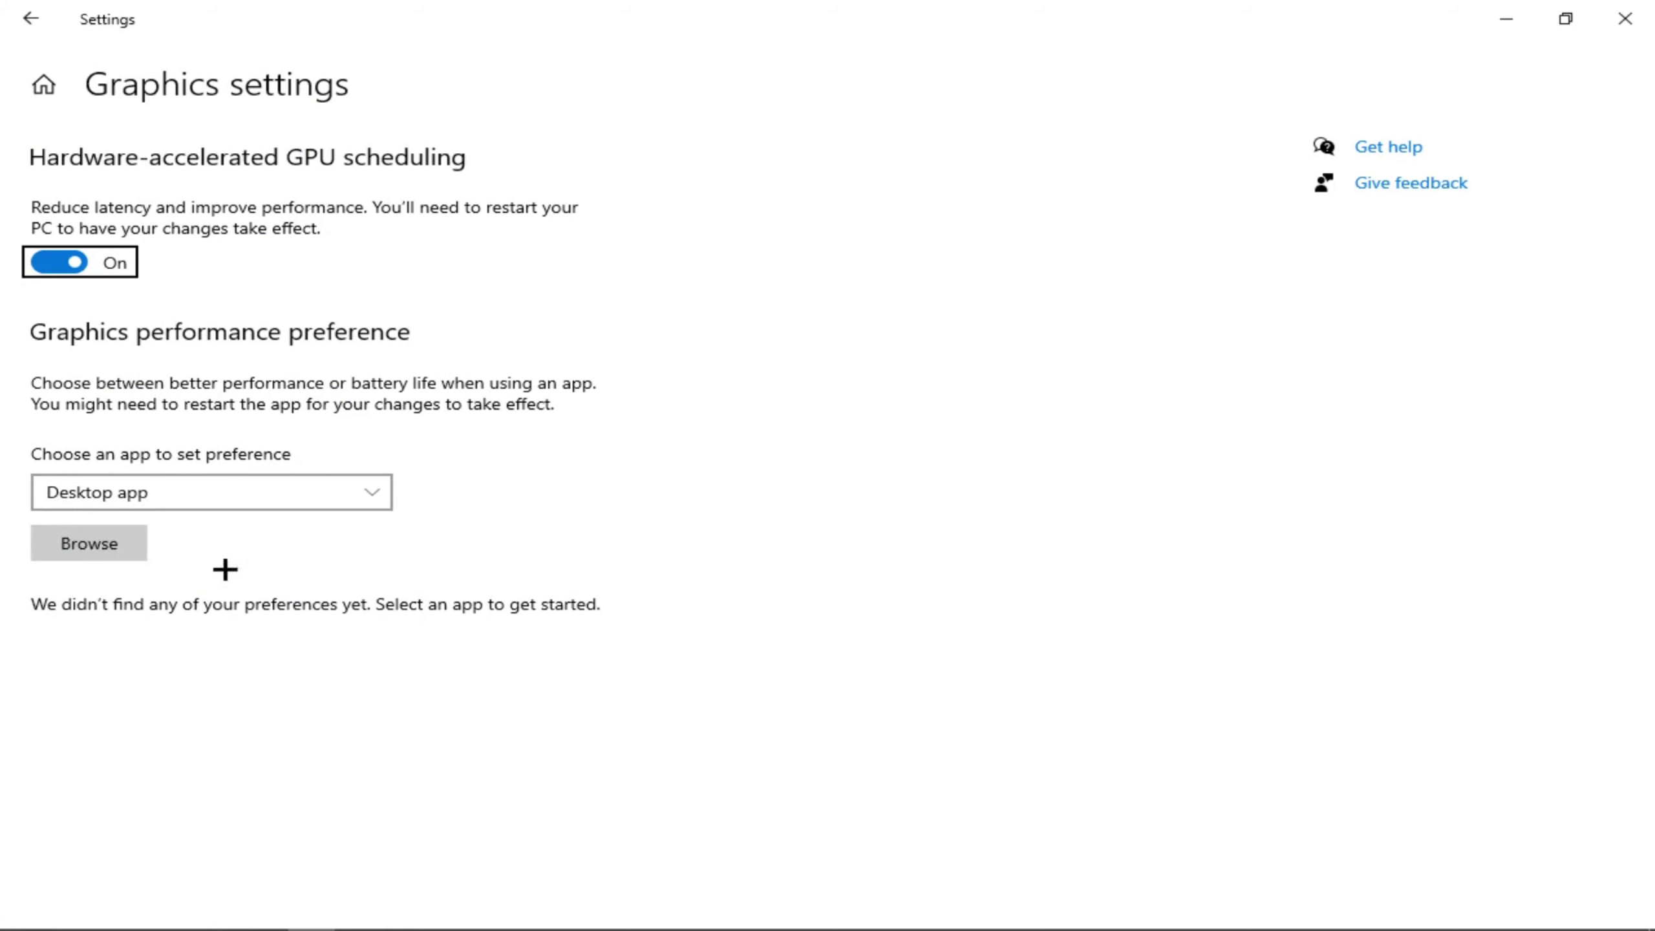
{"action": "left_click", "coordinate": [94, 545]}
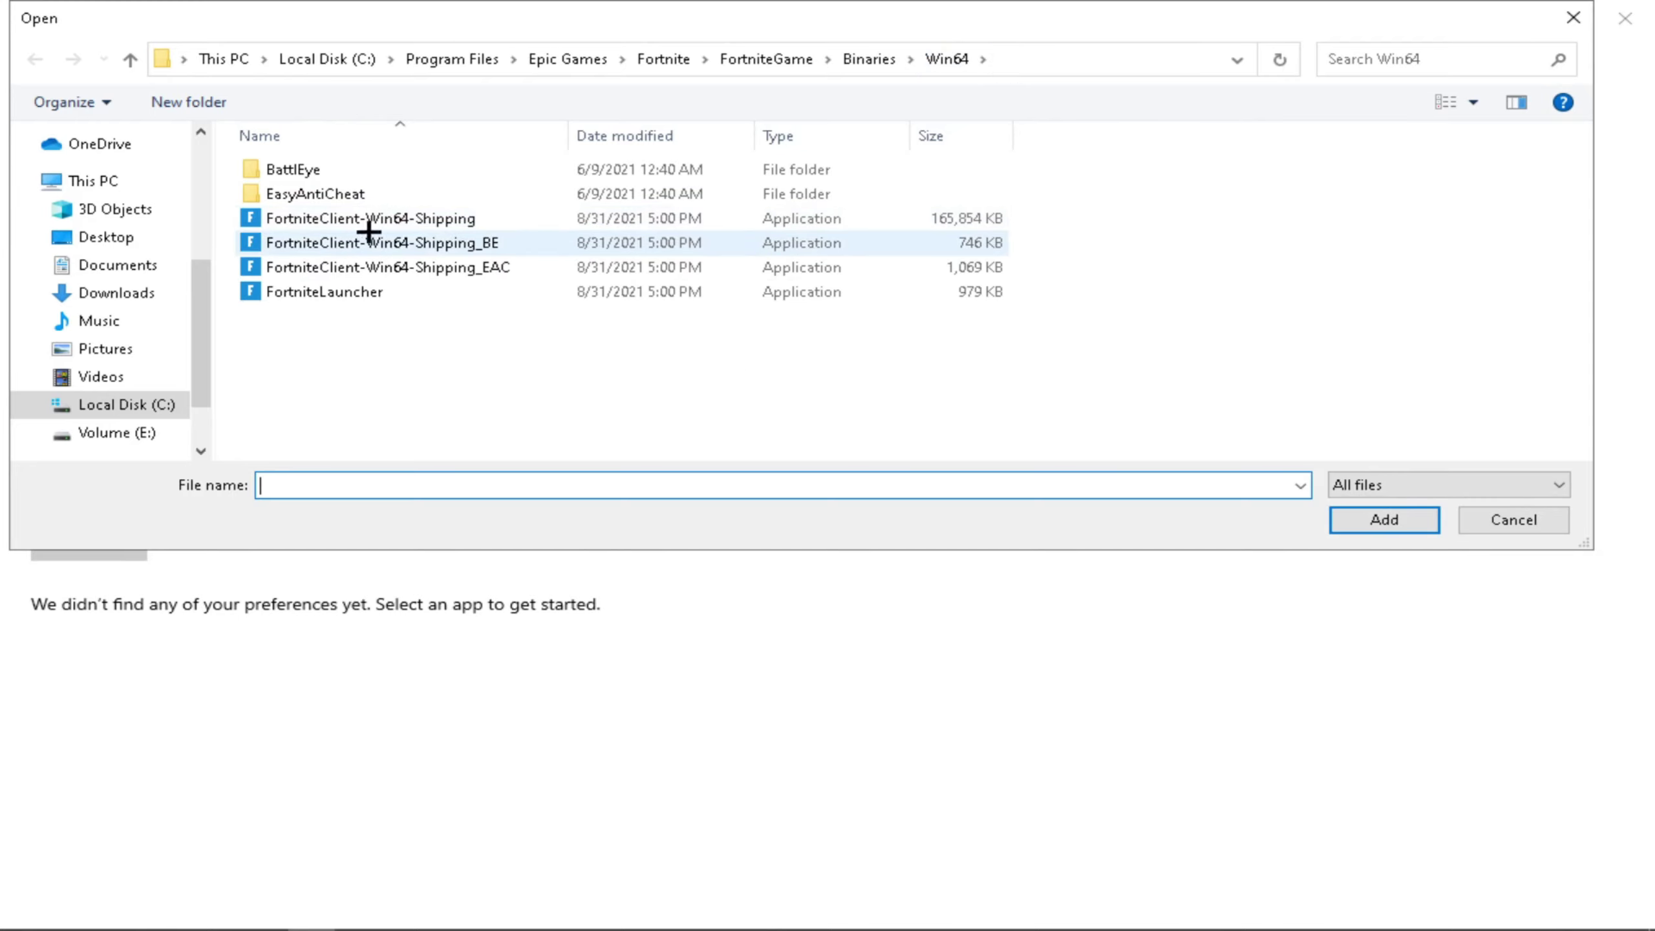
{"action": "double_click", "coordinate": [930, 218]}
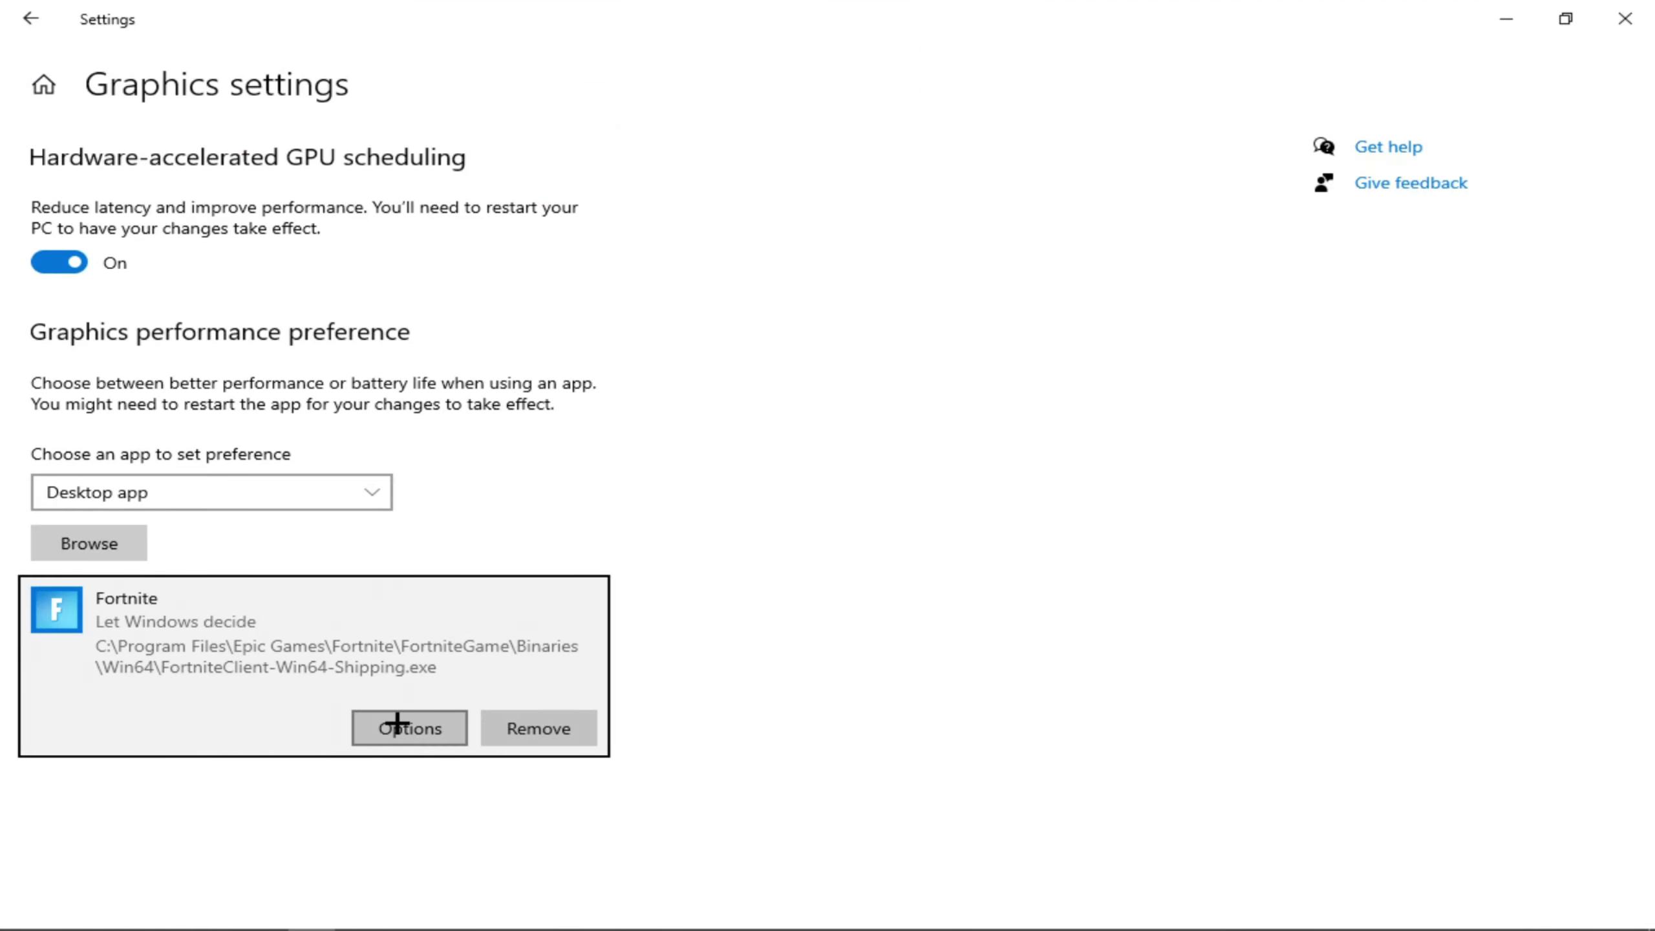
{"action": "left_click", "coordinate": [397, 727]}
{"action": "left_click", "coordinate": [660, 519]}
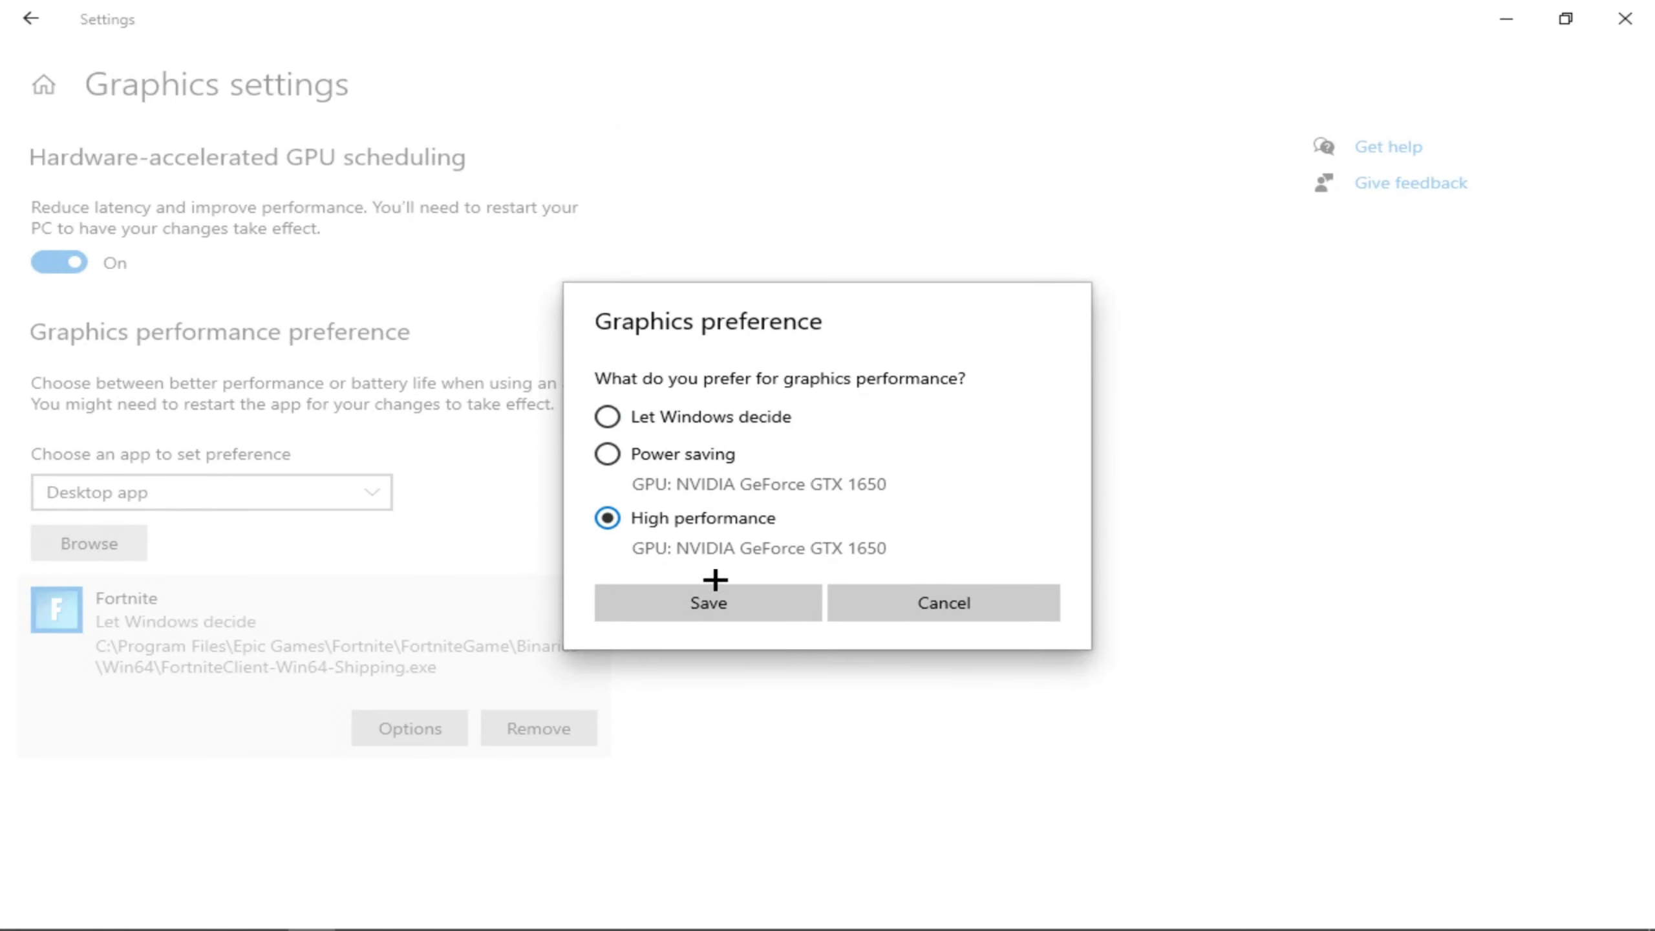
{"action": "left_click", "coordinate": [713, 608]}
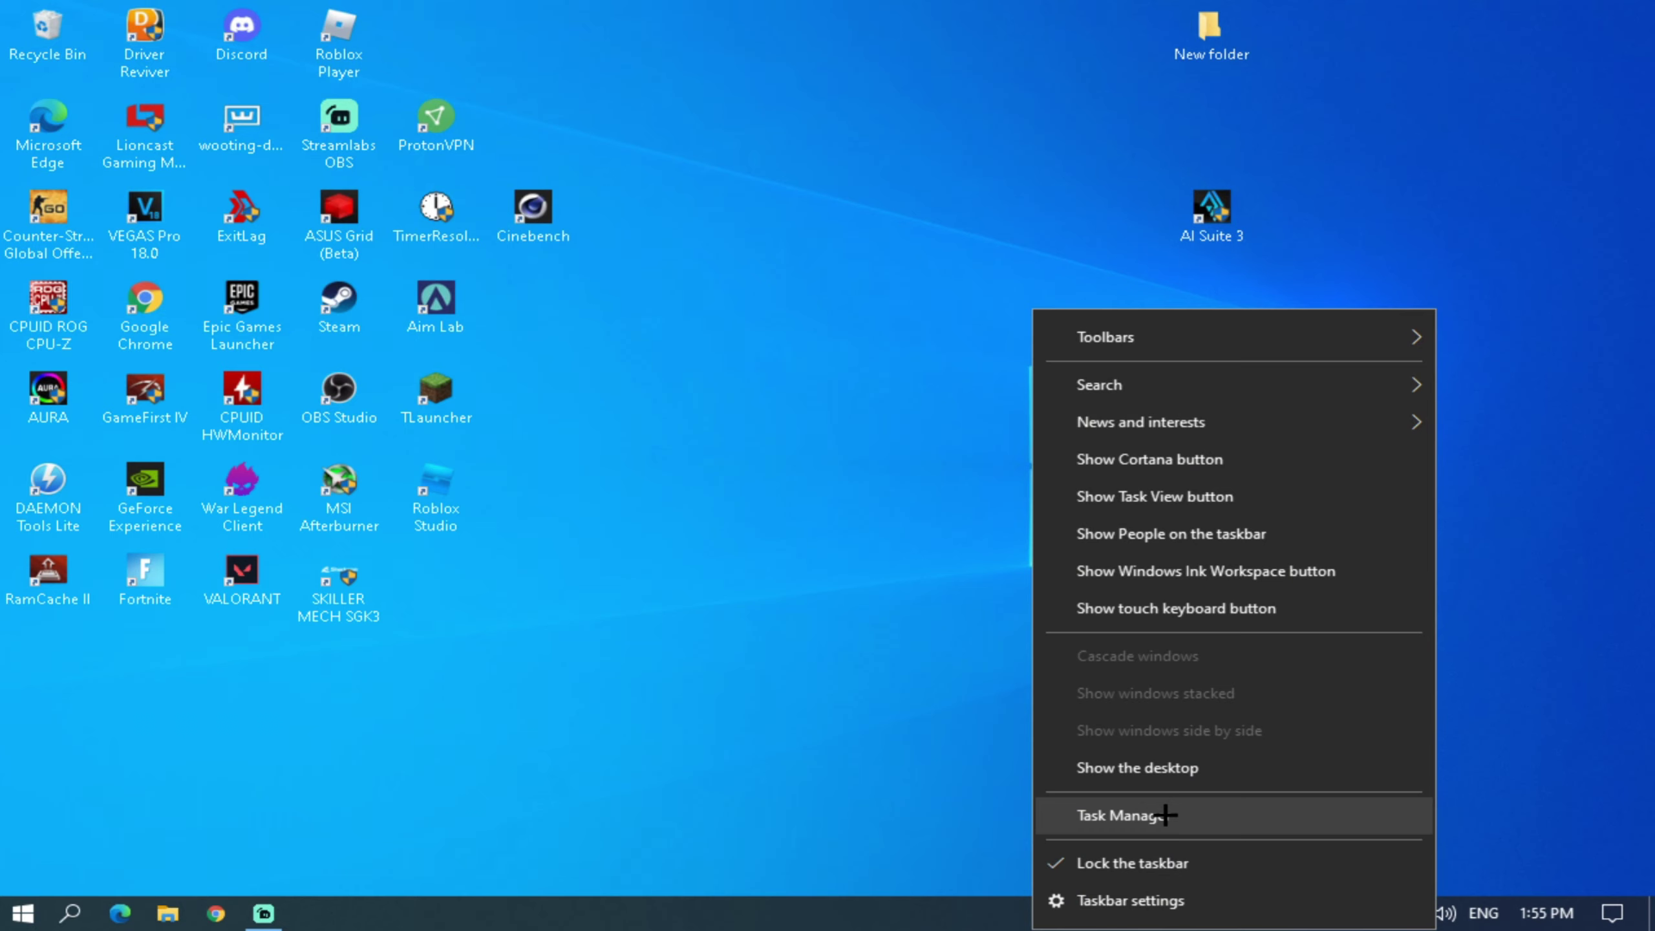
Show Task Manager's Startup list, with only Realtek HD Audio Manager left enabled
{"action": "left_click", "coordinate": [1166, 815]}
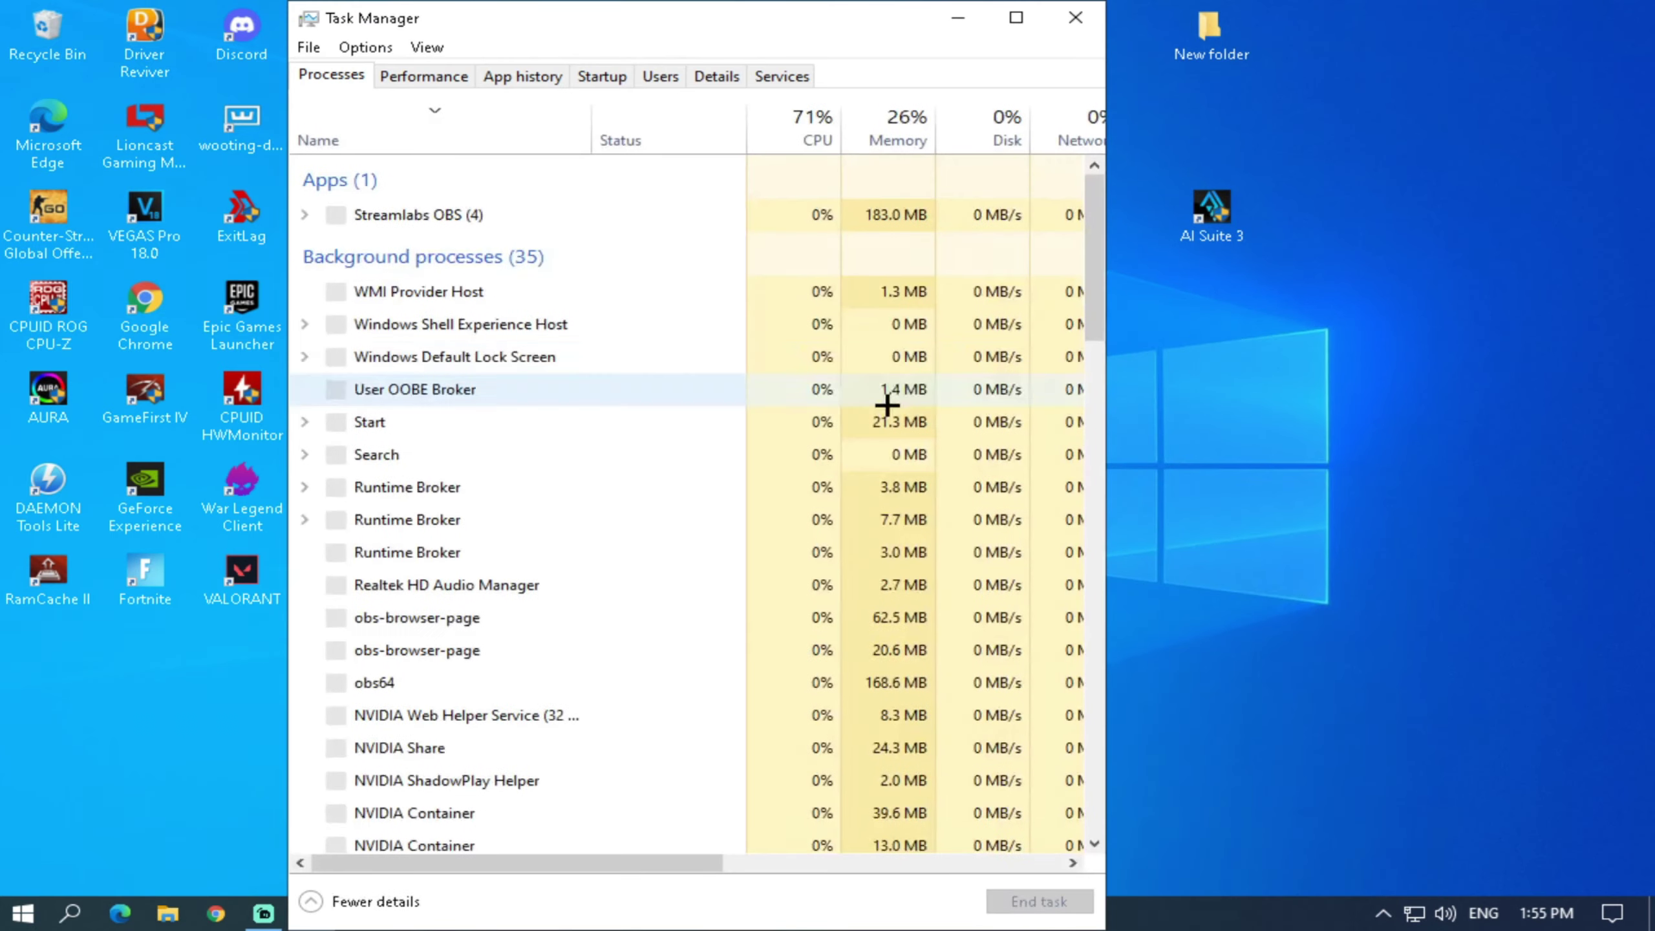
{"action": "left_click", "coordinate": [615, 71]}
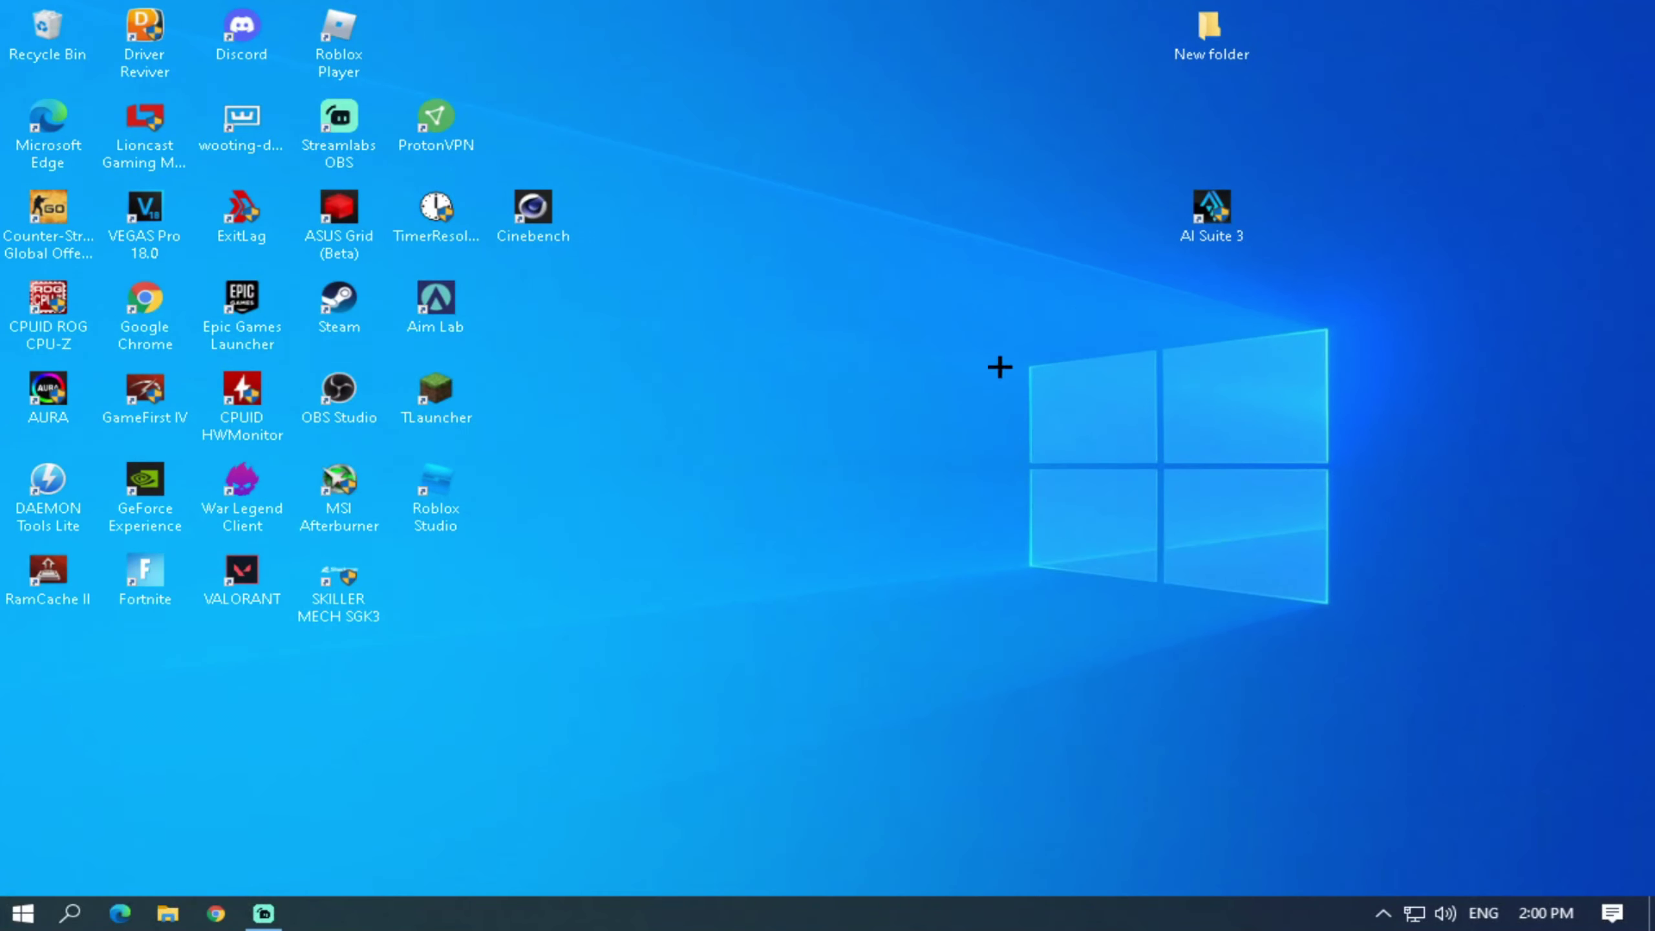
{"action": "right_click", "coordinate": [995, 363]}
Refresh the desktop, then run reset-all from the cru folder on Volume (E:)
{"action": "left_click", "coordinate": [1071, 432]}
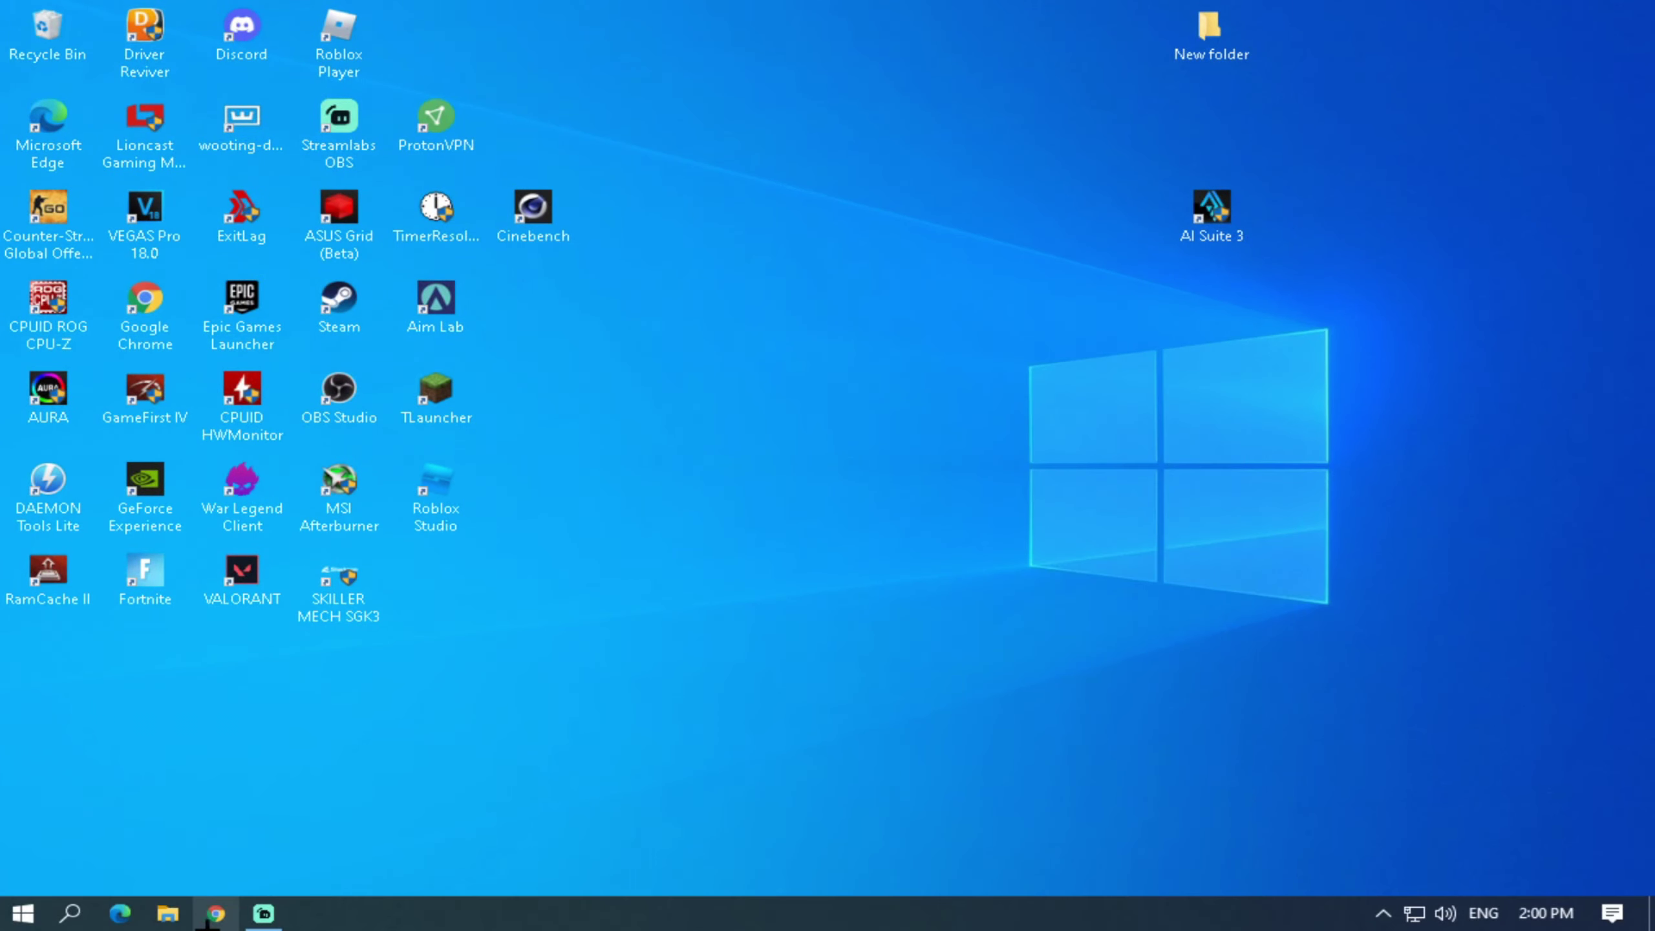
{"action": "left_click", "coordinate": [160, 916]}
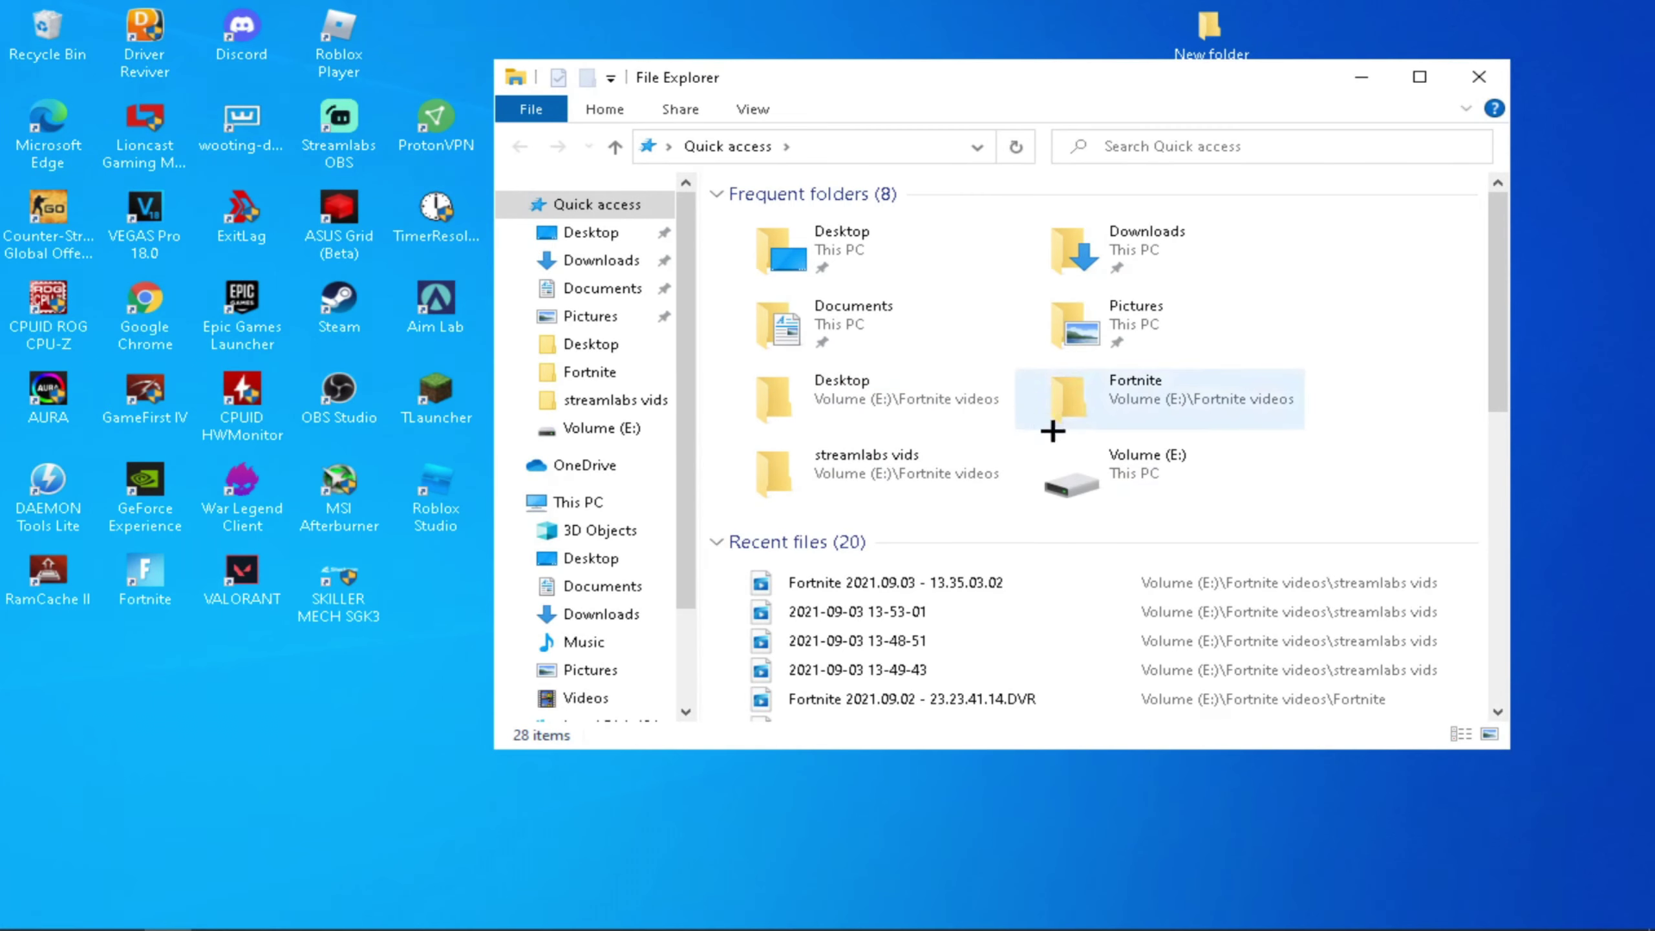
{"action": "double_click", "coordinate": [1082, 464]}
{"action": "double_click", "coordinate": [834, 247]}
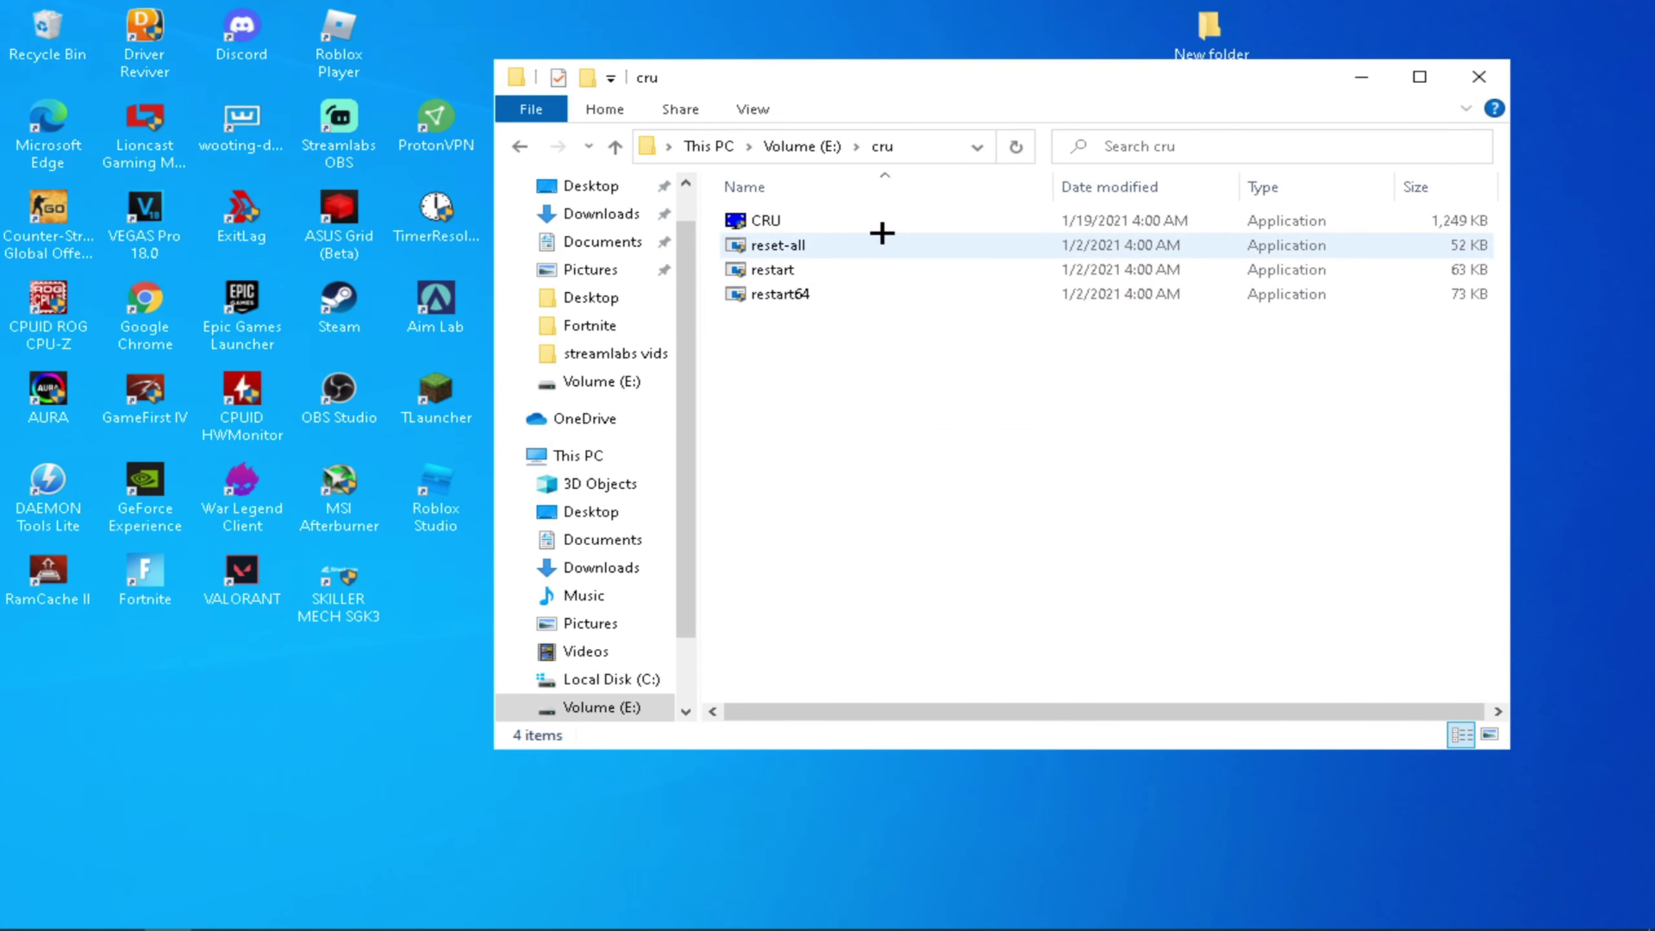
{"action": "double_click", "coordinate": [1026, 251]}
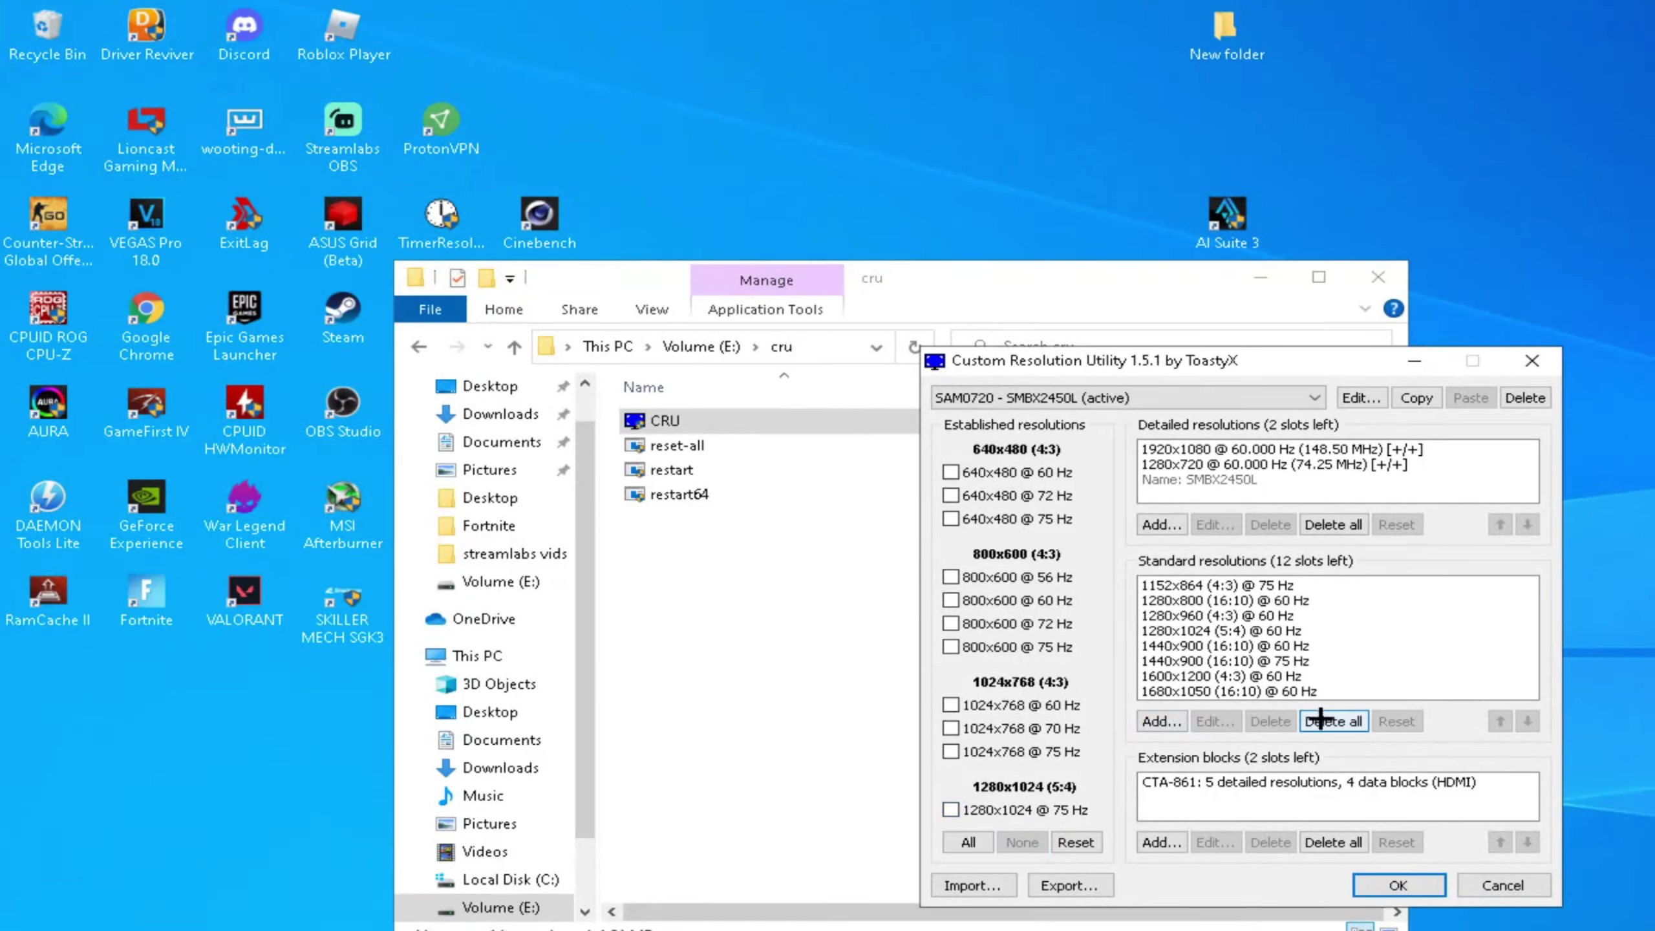
Replace all standard resolutions with a single 1920x1080 (16:9) entry
{"action": "left_click", "coordinate": [1332, 720]}
{"action": "left_click", "coordinate": [1161, 720]}
{"action": "left_click", "coordinate": [1265, 618]}
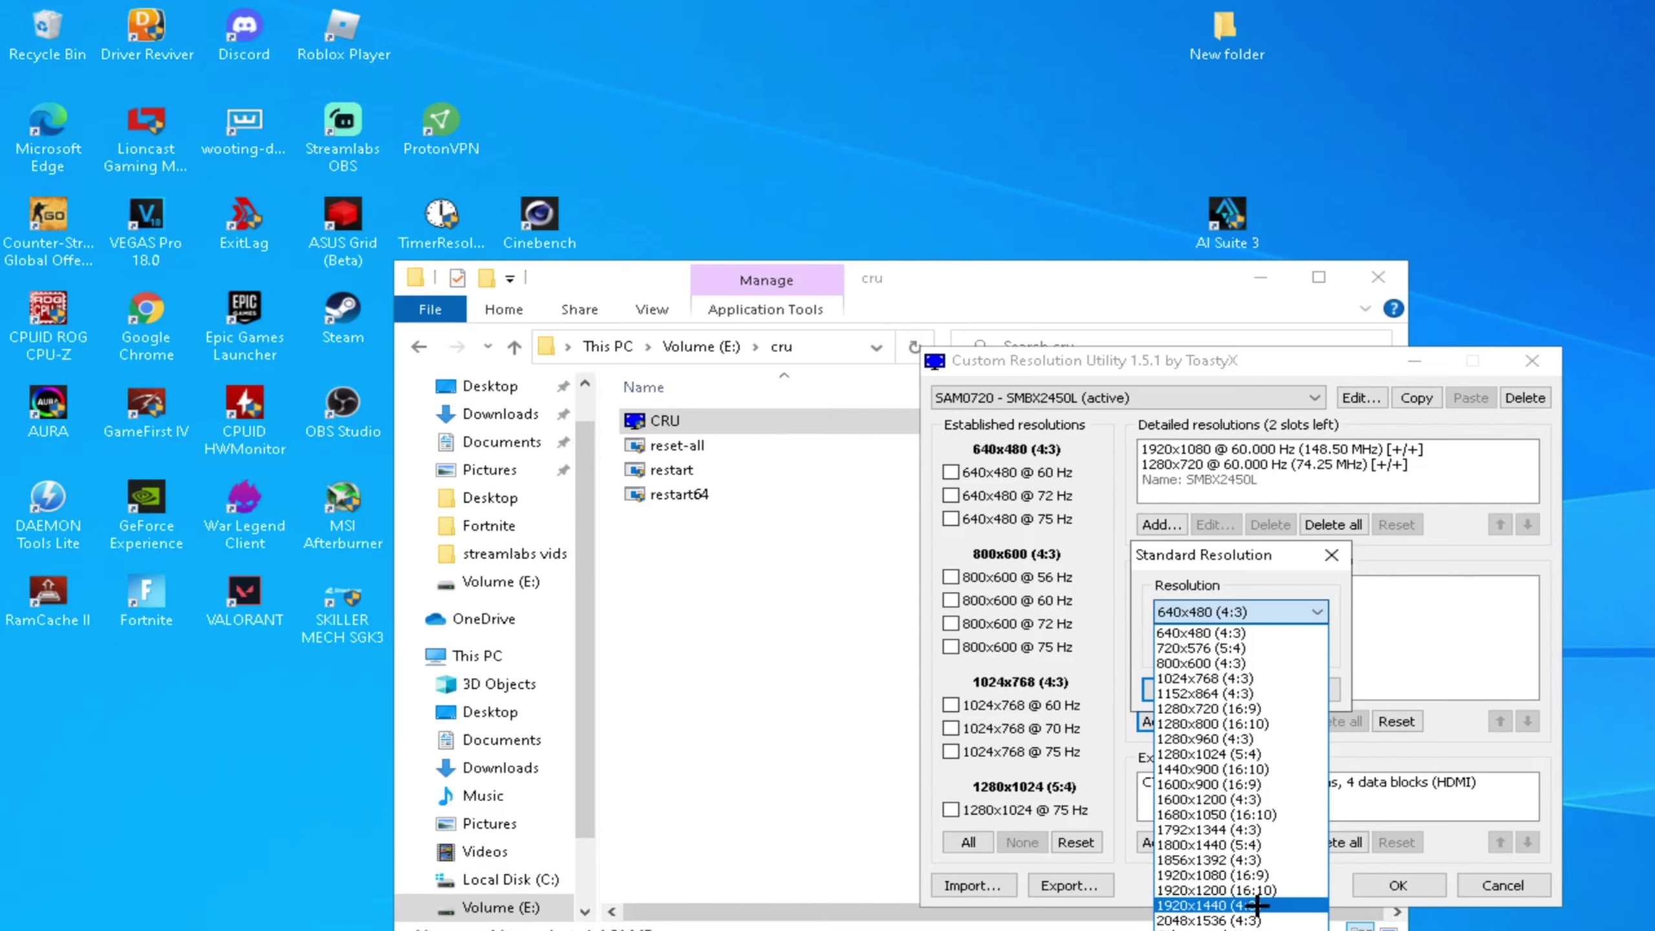
{"action": "left_click", "coordinate": [1278, 874]}
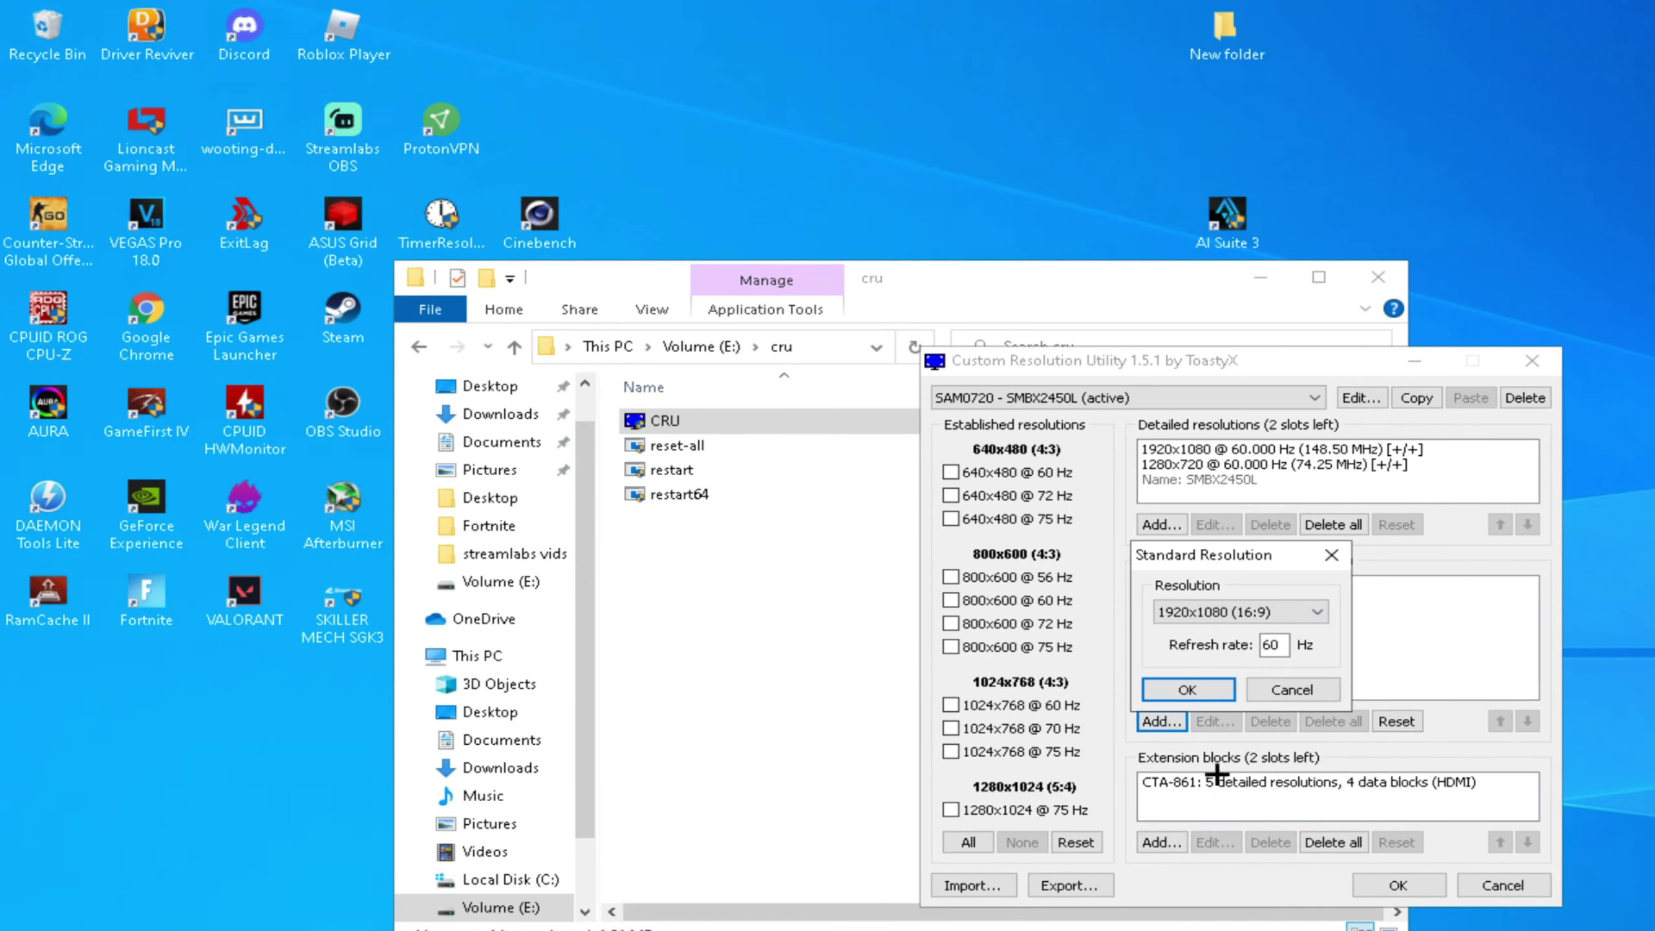
{"action": "left_click", "coordinate": [1206, 689]}
Delete every detailed resolution from the CTA-861 block and the main detailed list
{"action": "double_click", "coordinate": [1246, 790]}
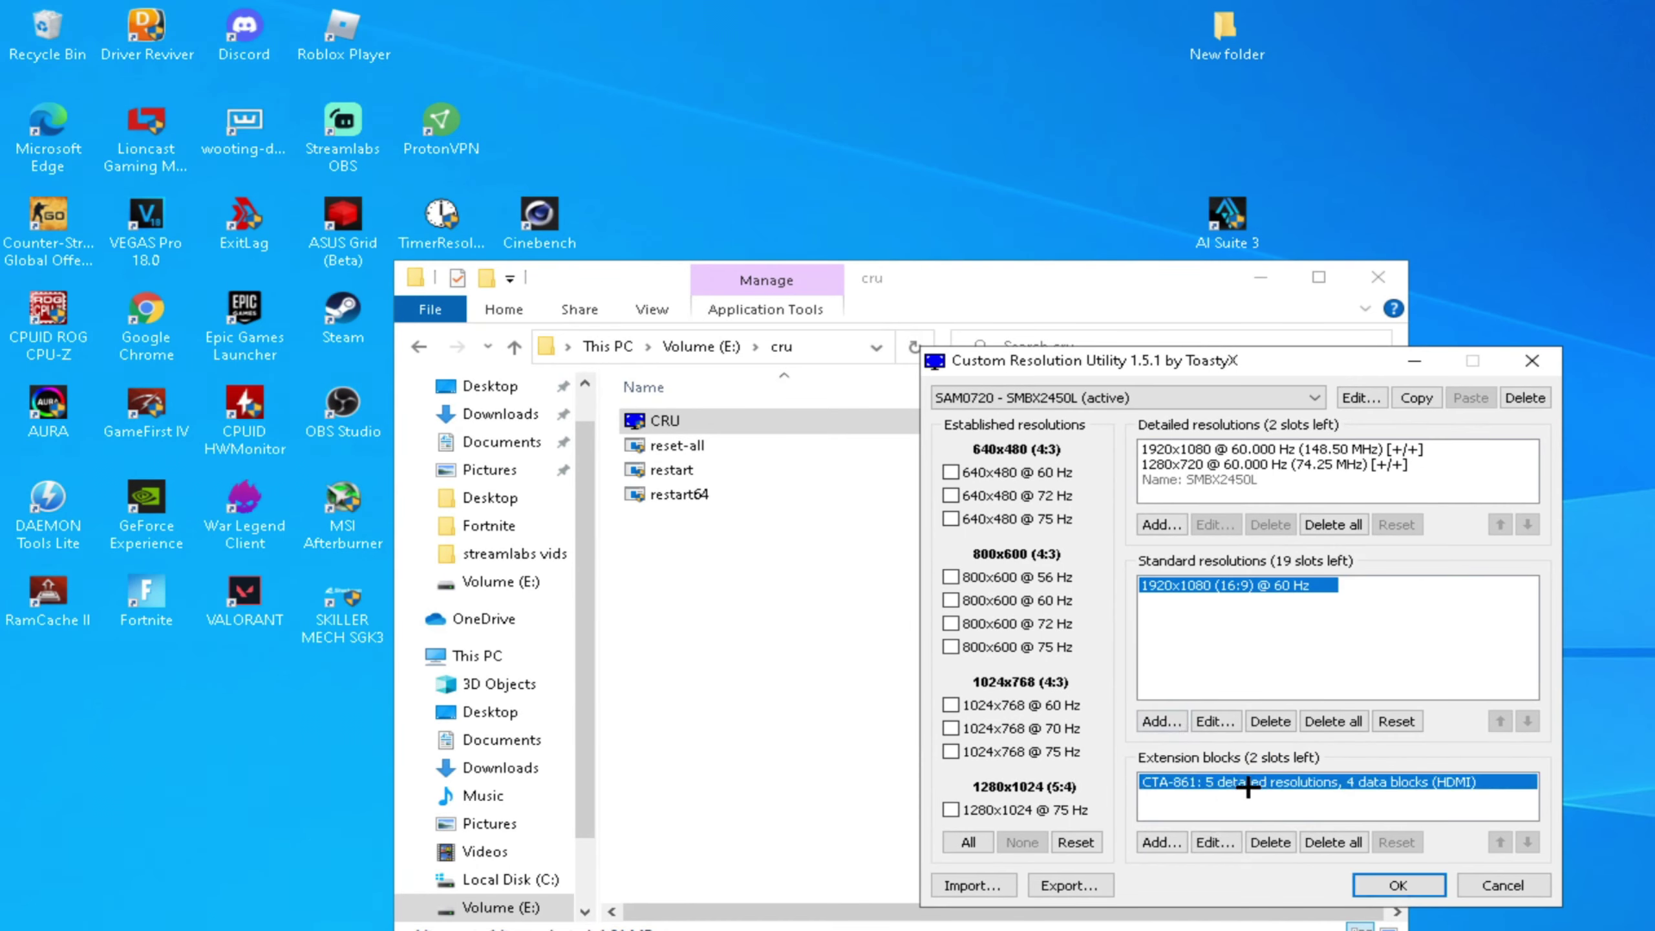
{"action": "left_click", "coordinate": [1201, 481]}
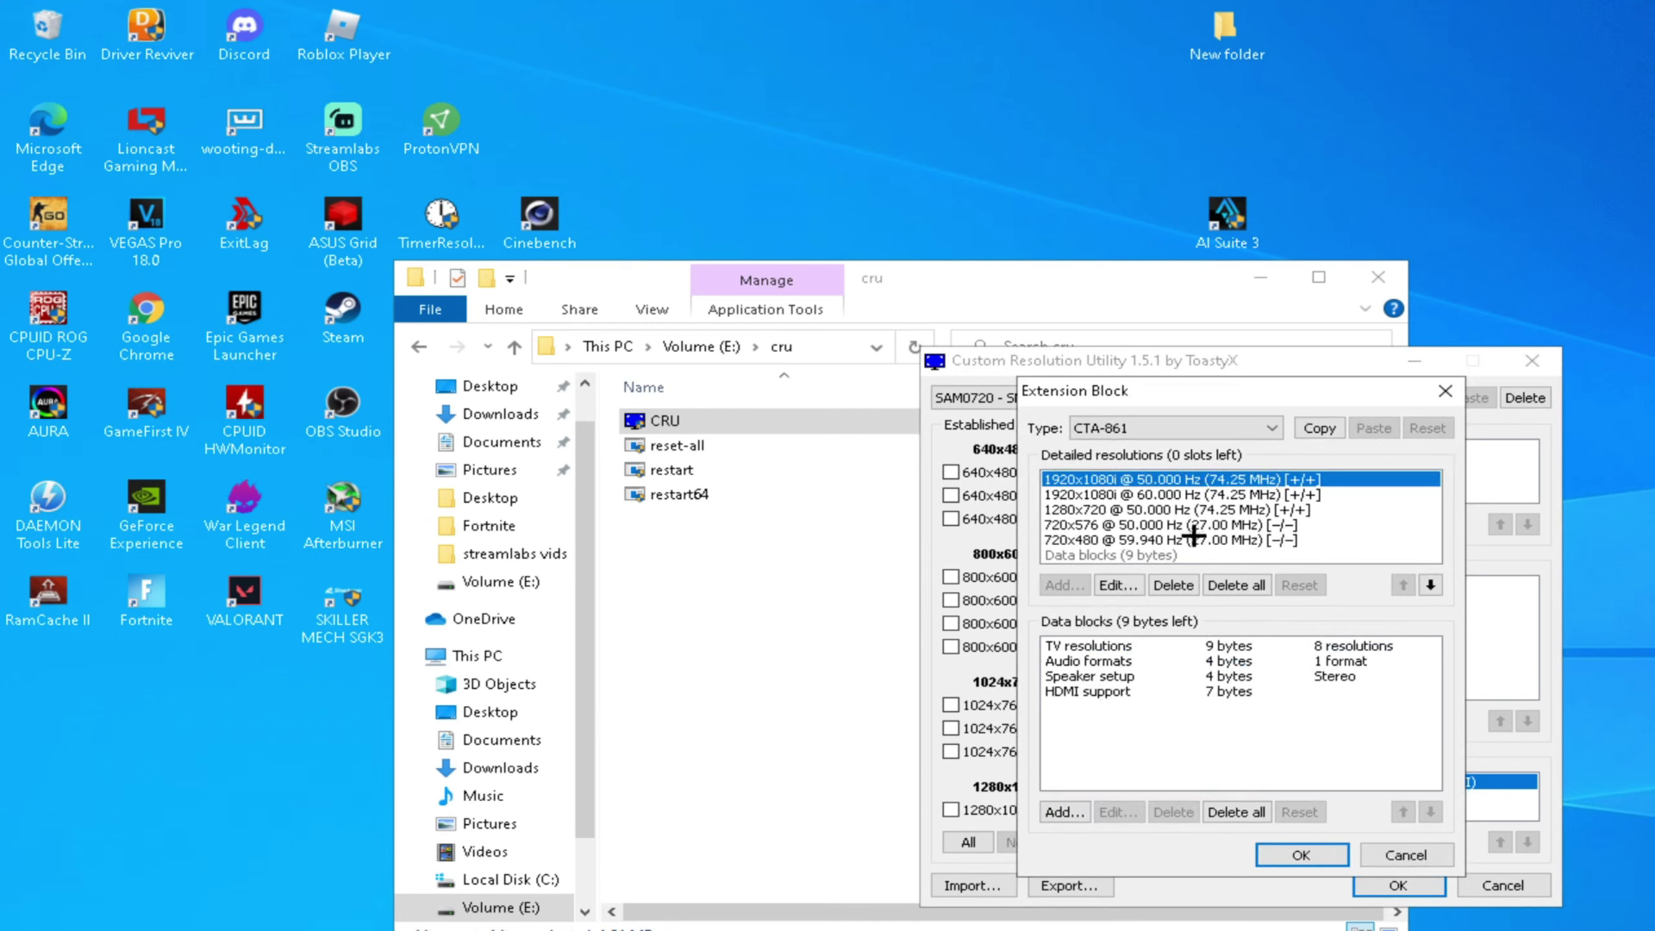
{"action": "left_click", "coordinate": [1179, 584]}
{"action": "left_click", "coordinate": [1179, 584]}
{"action": "left_click", "coordinate": [1179, 584]}
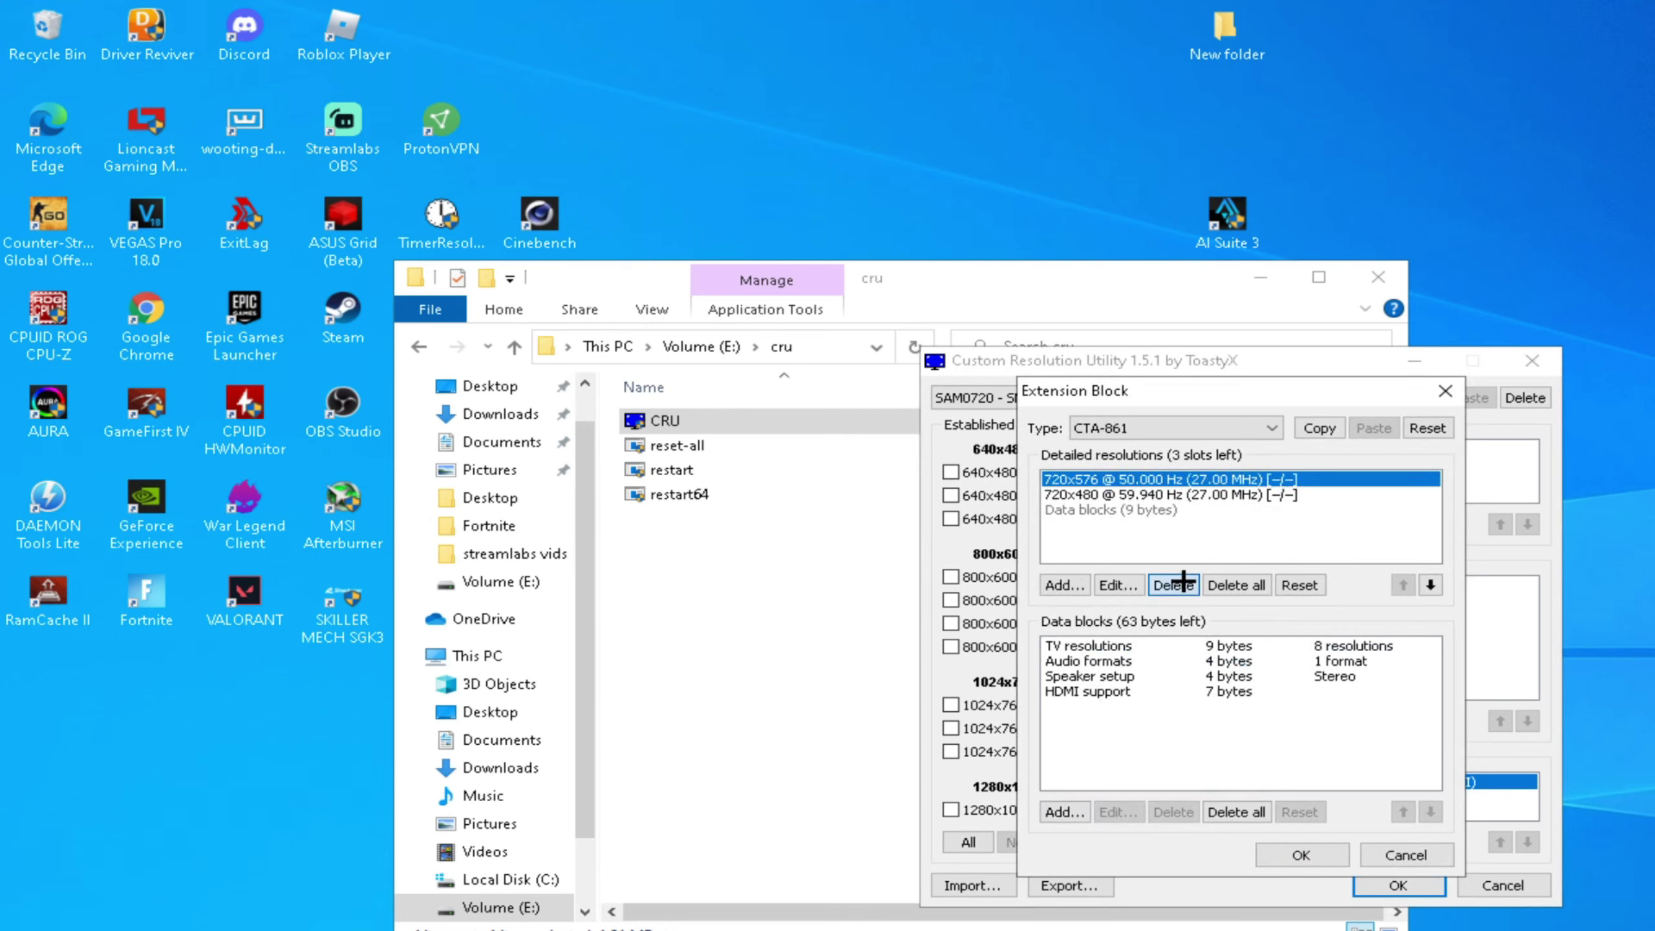
{"action": "left_click", "coordinate": [1179, 584]}
{"action": "left_click", "coordinate": [1179, 584]}
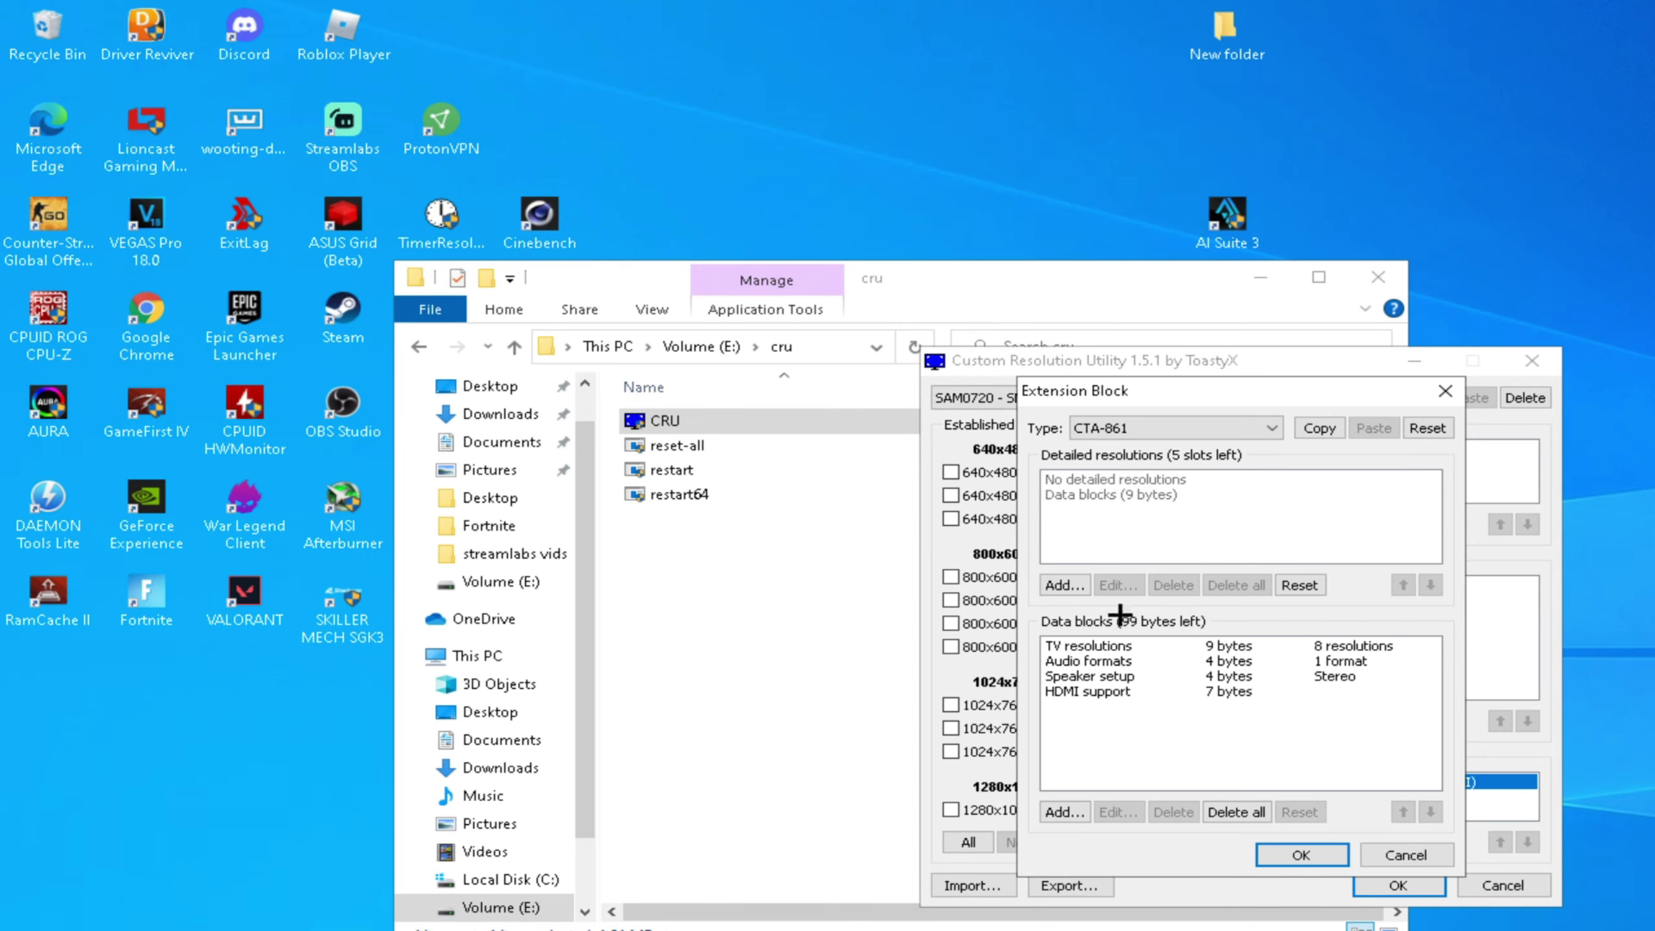
{"action": "left_click", "coordinate": [1267, 853]}
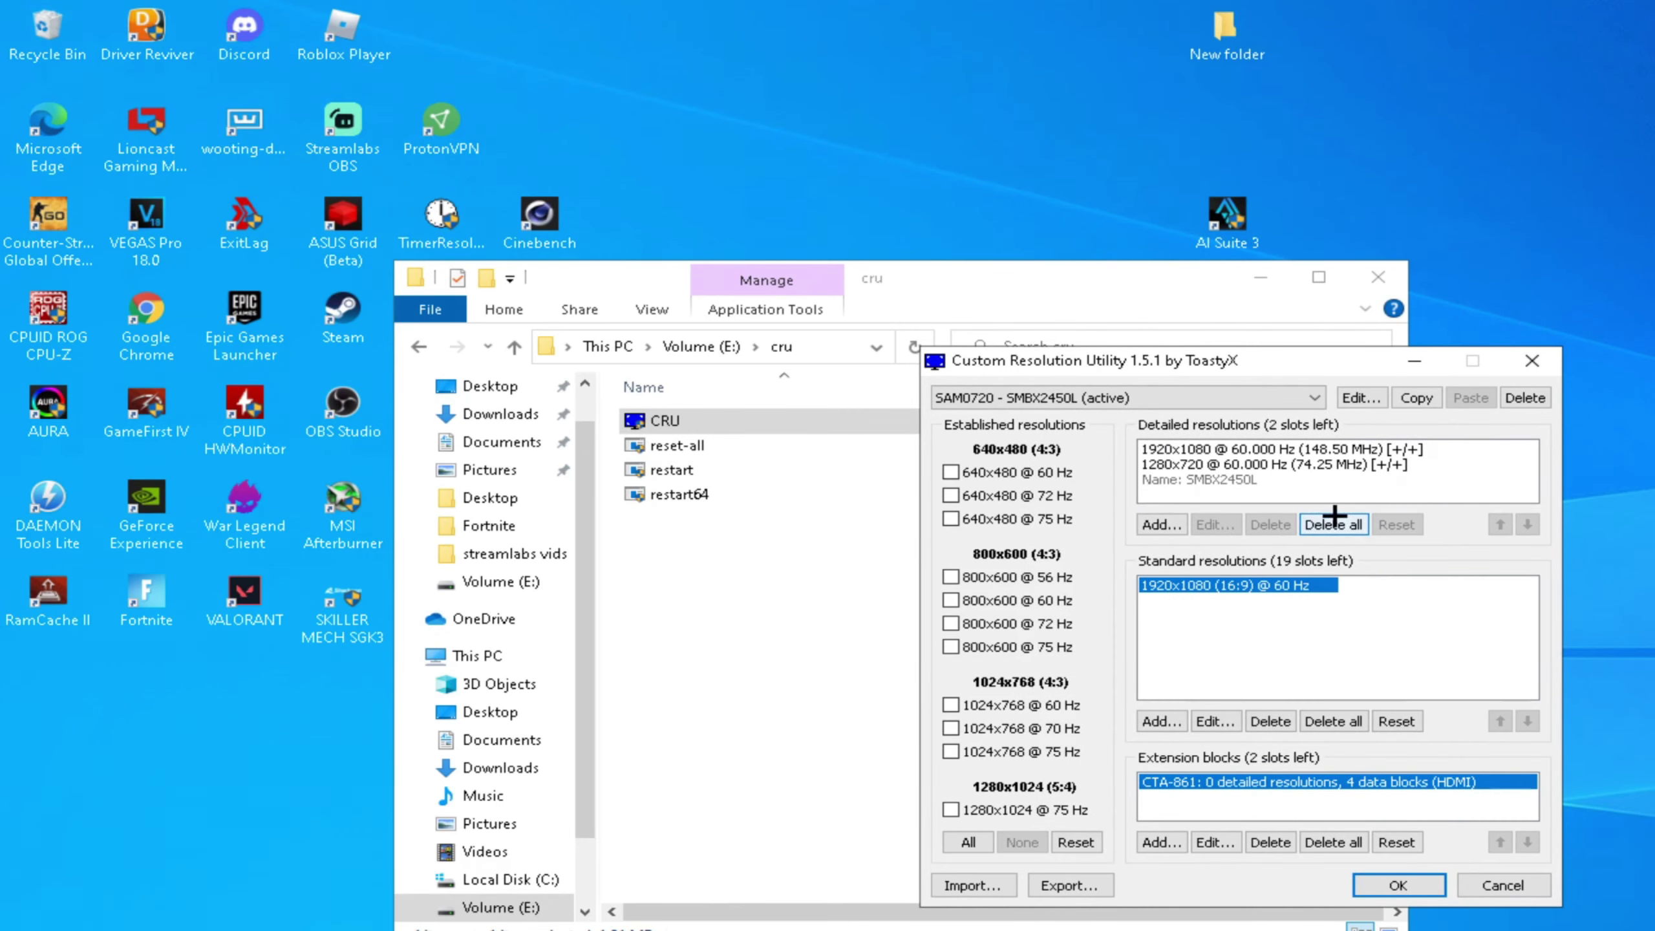
{"action": "left_click", "coordinate": [1333, 525]}
Add a detailed resolution of 1280 by 800 at a 77 Hz refresh rate
{"action": "left_click", "coordinate": [1161, 525]}
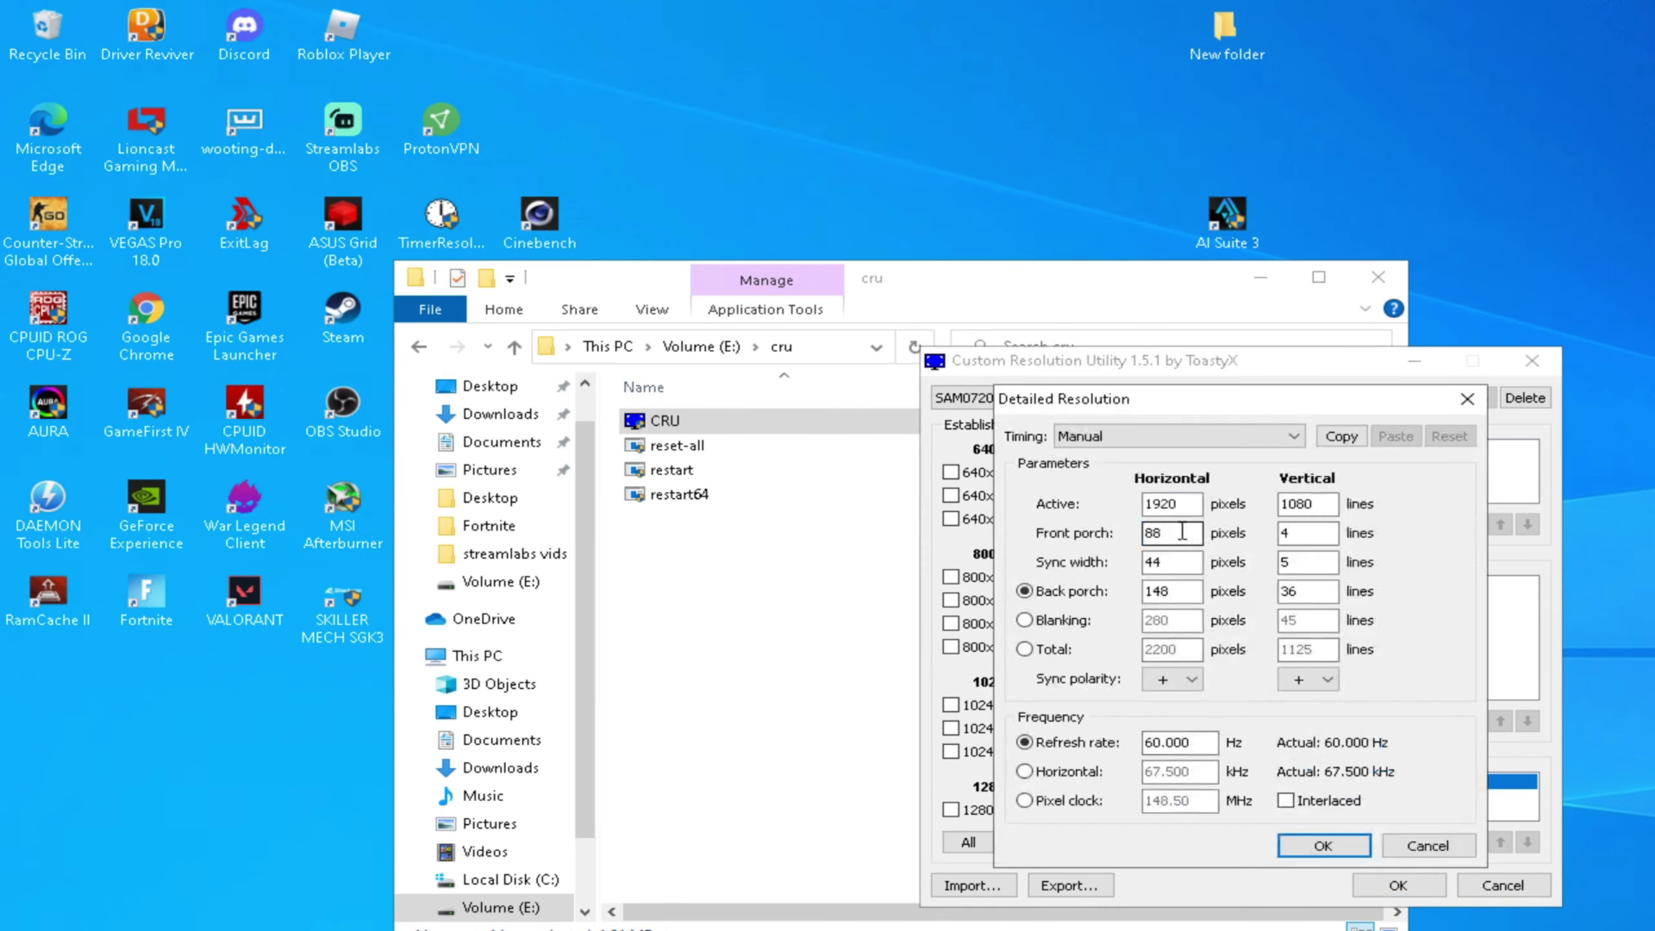
{"action": "type", "text": "1"}
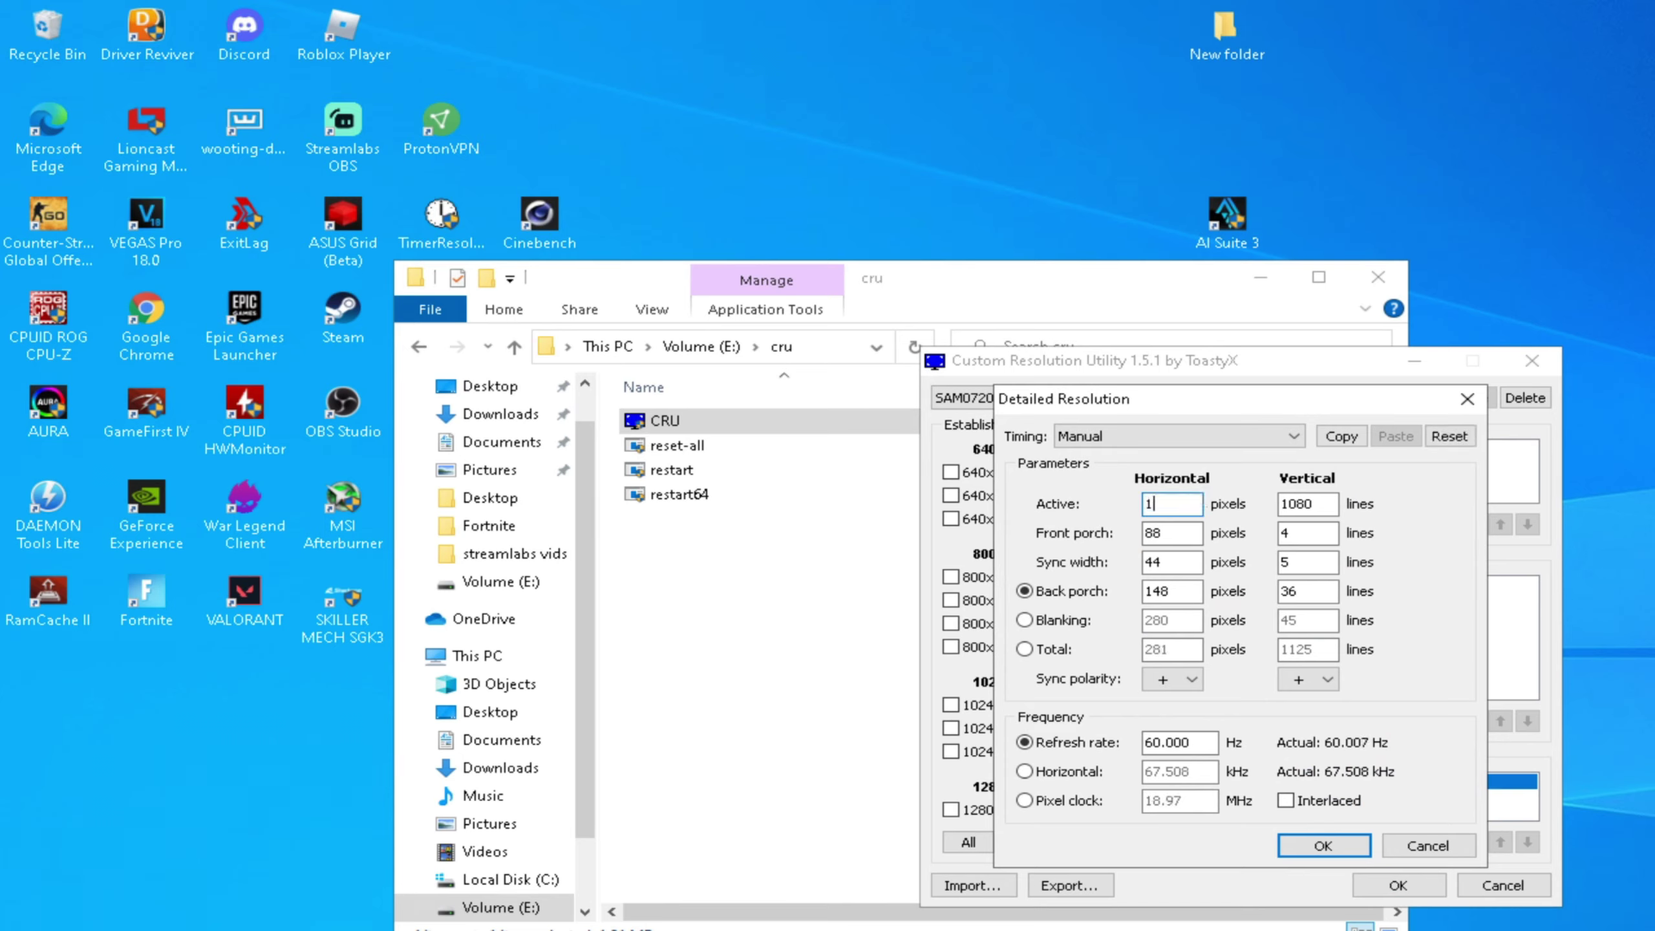
{"action": "left_click", "coordinate": [1334, 512]}
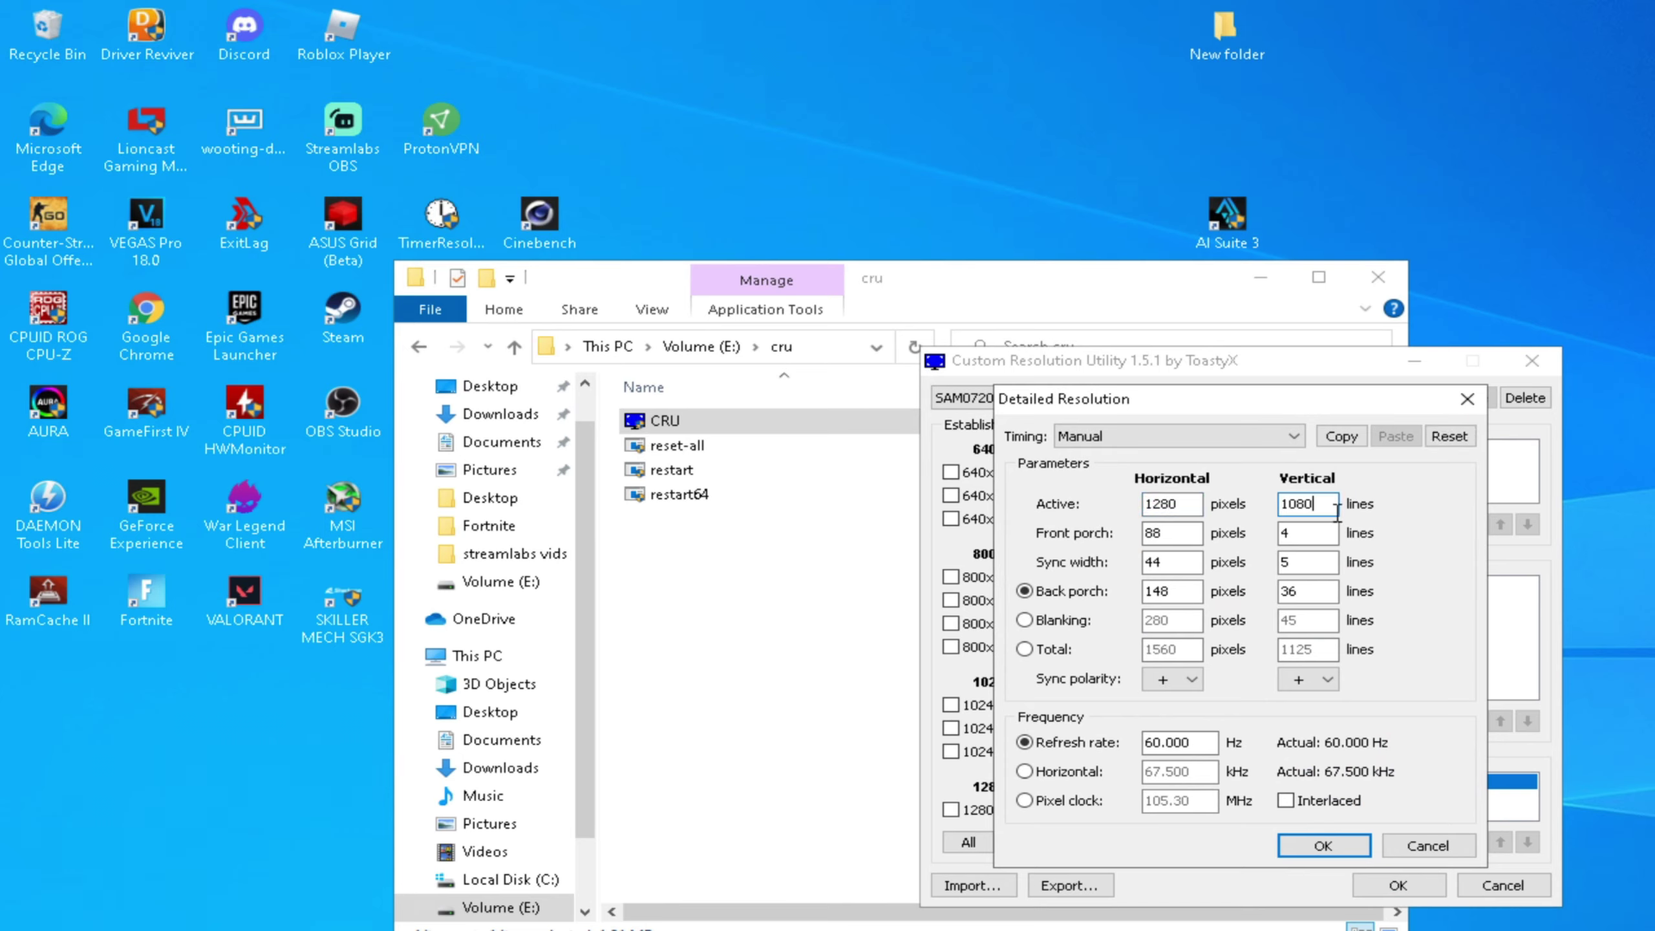
{"action": "type", "text": "800"}
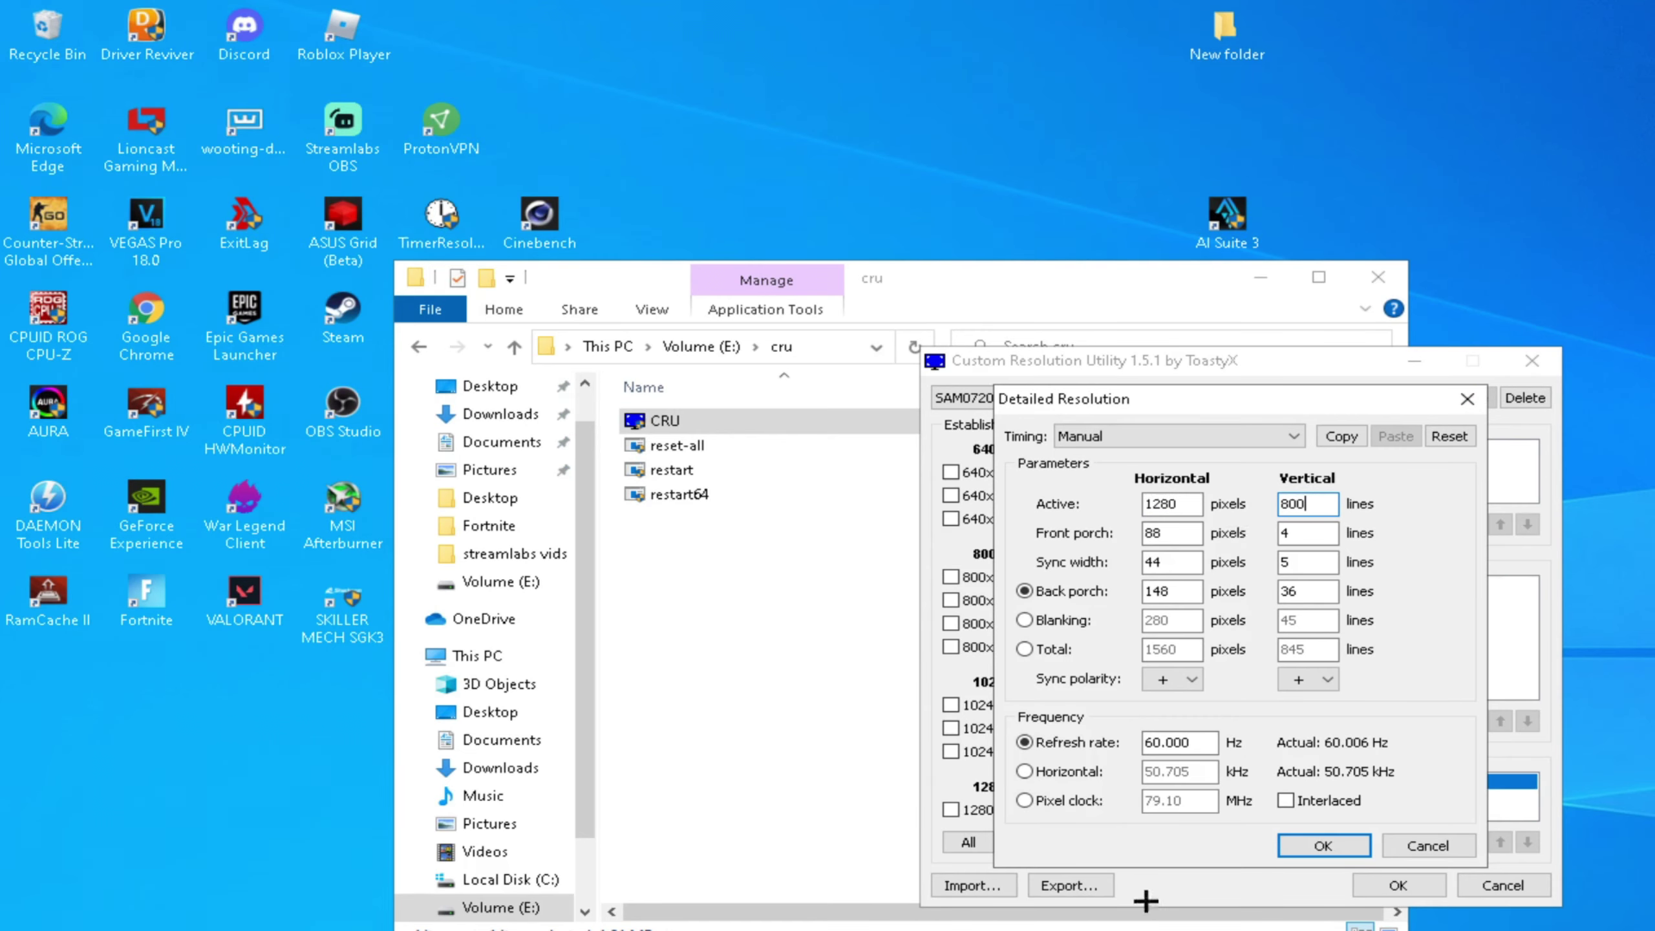
{"action": "double_click", "coordinate": [1173, 742]}
{"action": "type", "text": "77"}
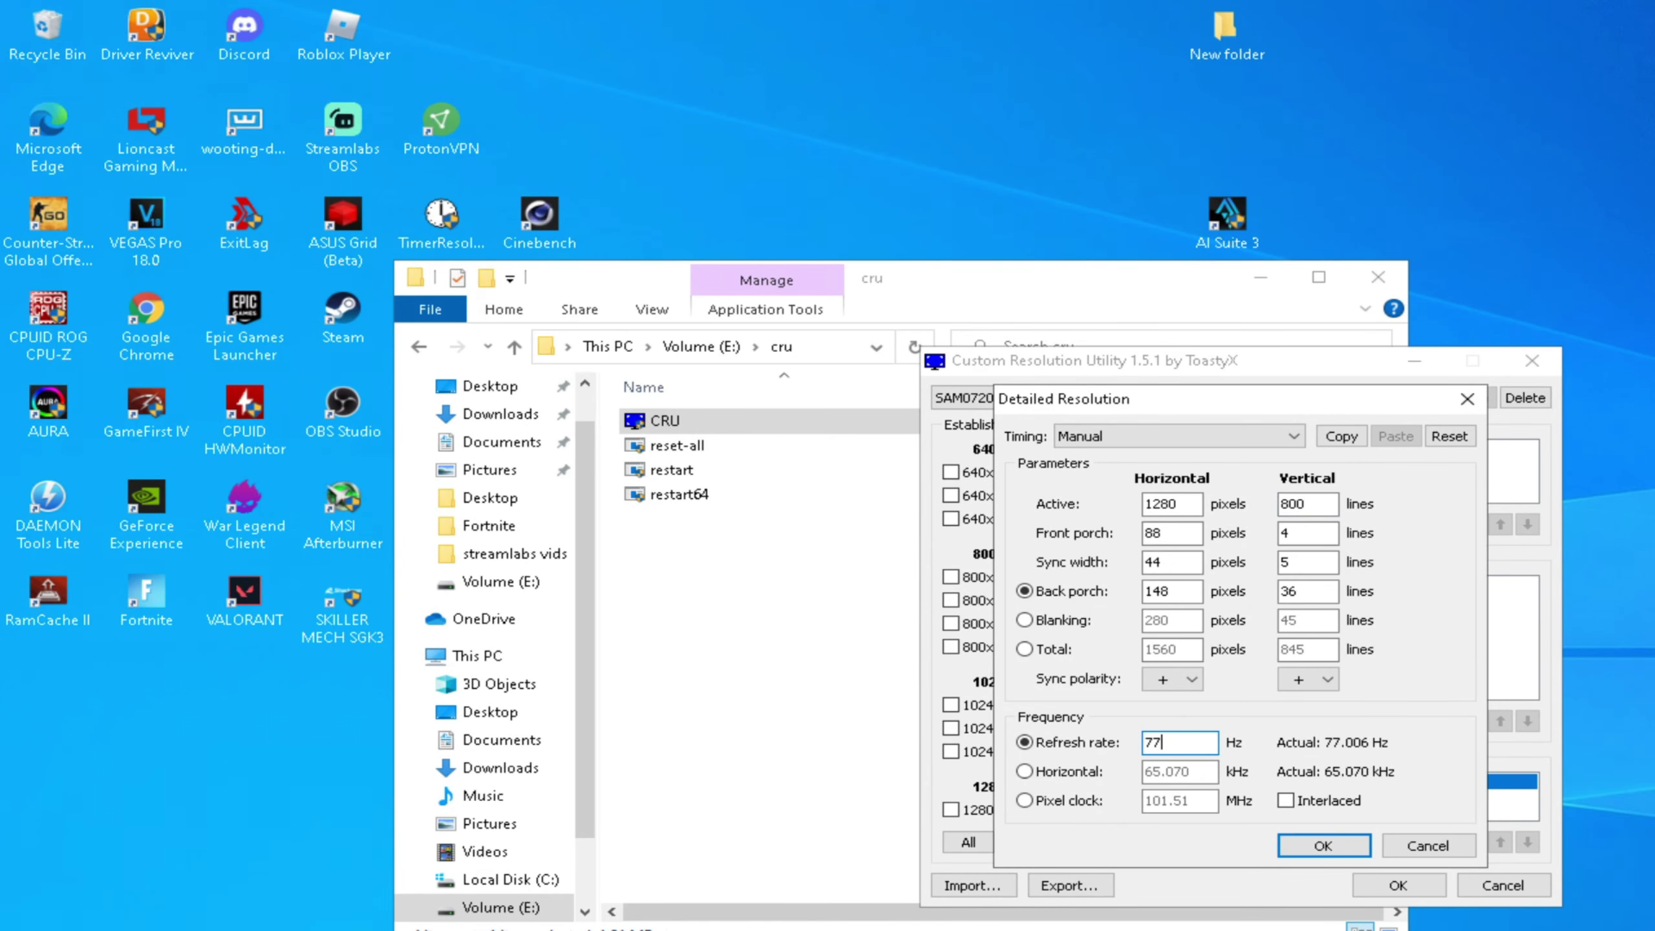
{"action": "left_click", "coordinate": [1322, 845]}
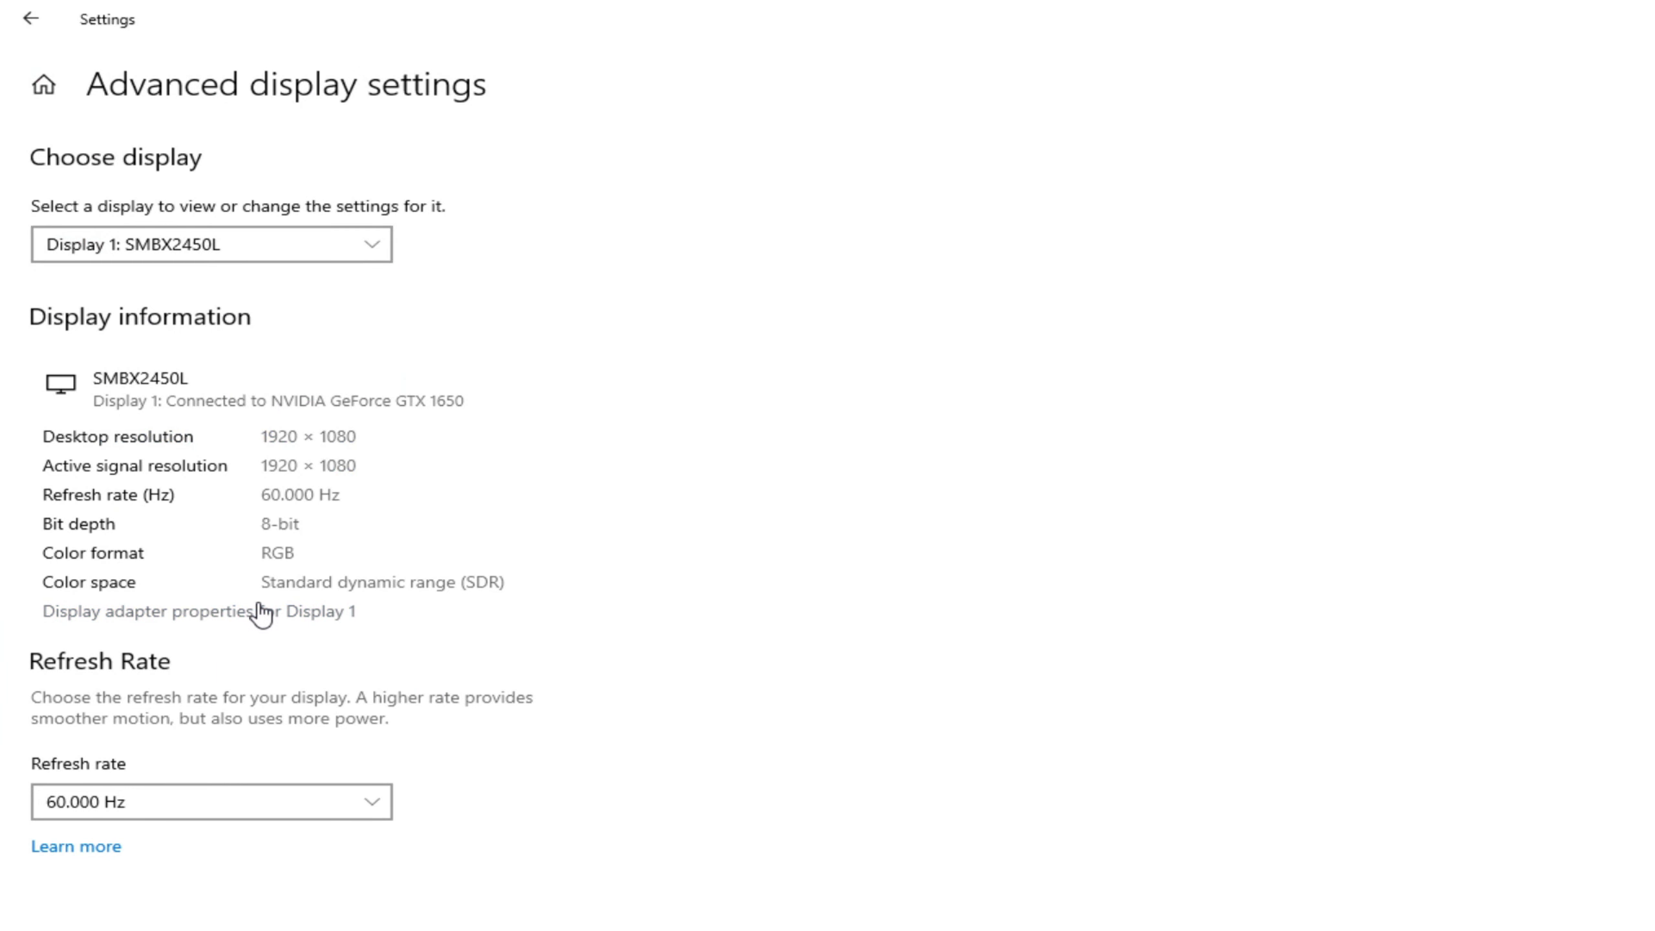
Apply the 1280 by 800, 77 Hertz mode from the adapter's List All Modes, then close Settings
{"action": "left_click", "coordinate": [258, 612]}
{"action": "left_click", "coordinate": [274, 507]}
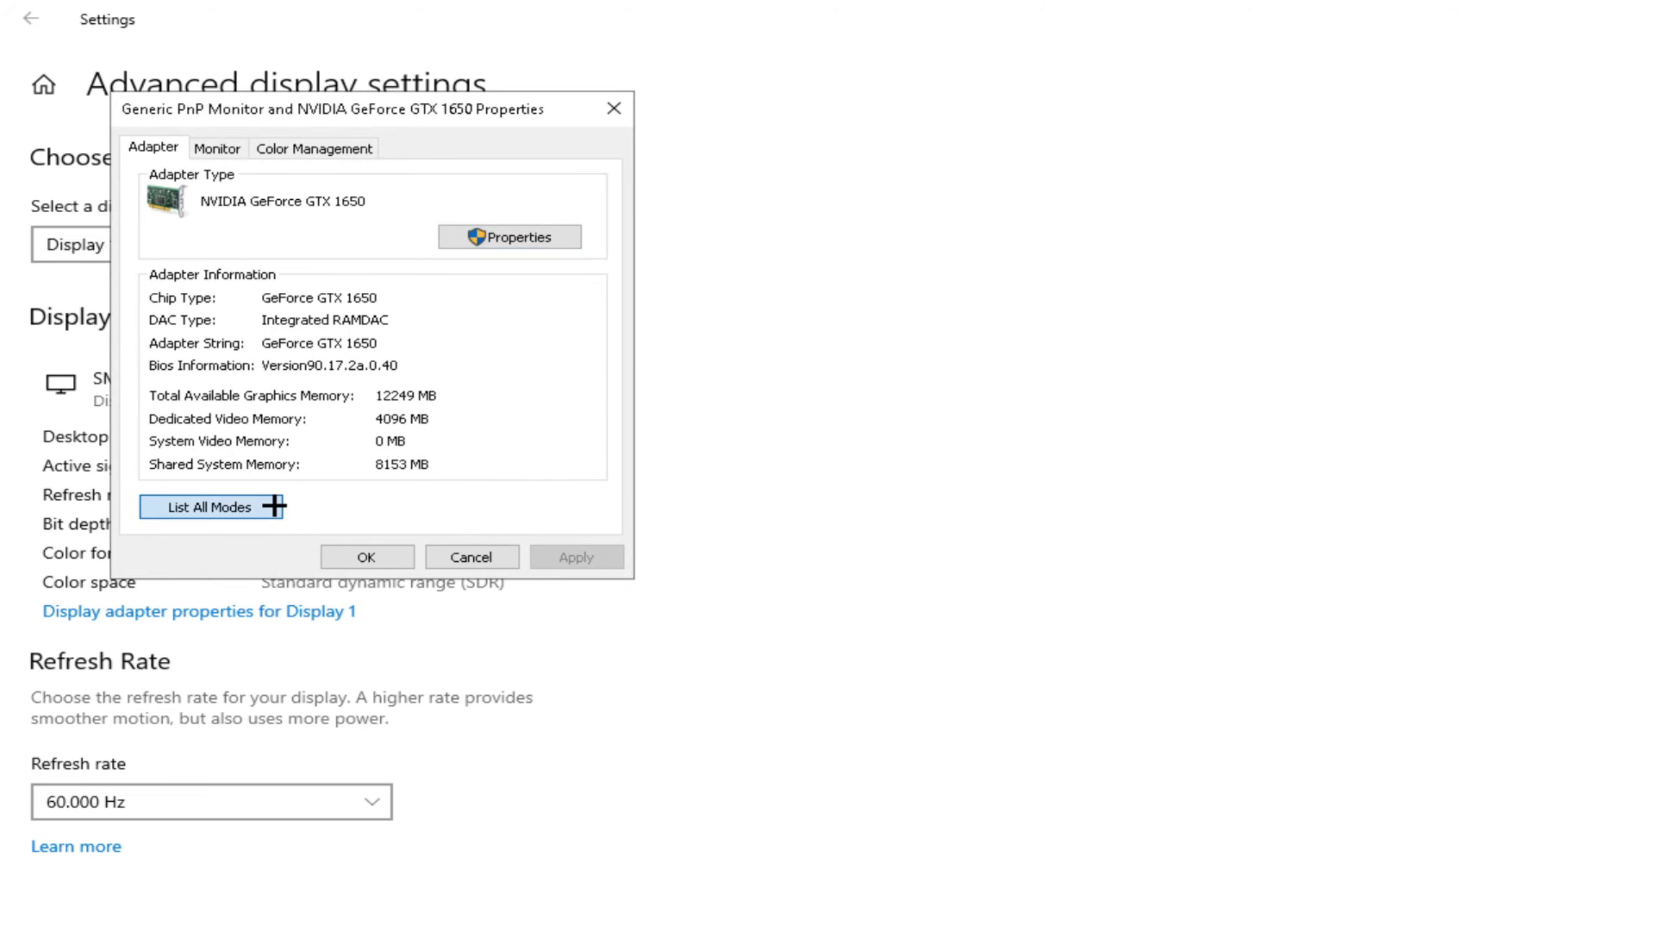
{"action": "scroll", "coordinate": [530, 345], "scroll_direction": "down", "scroll_amount": 1}
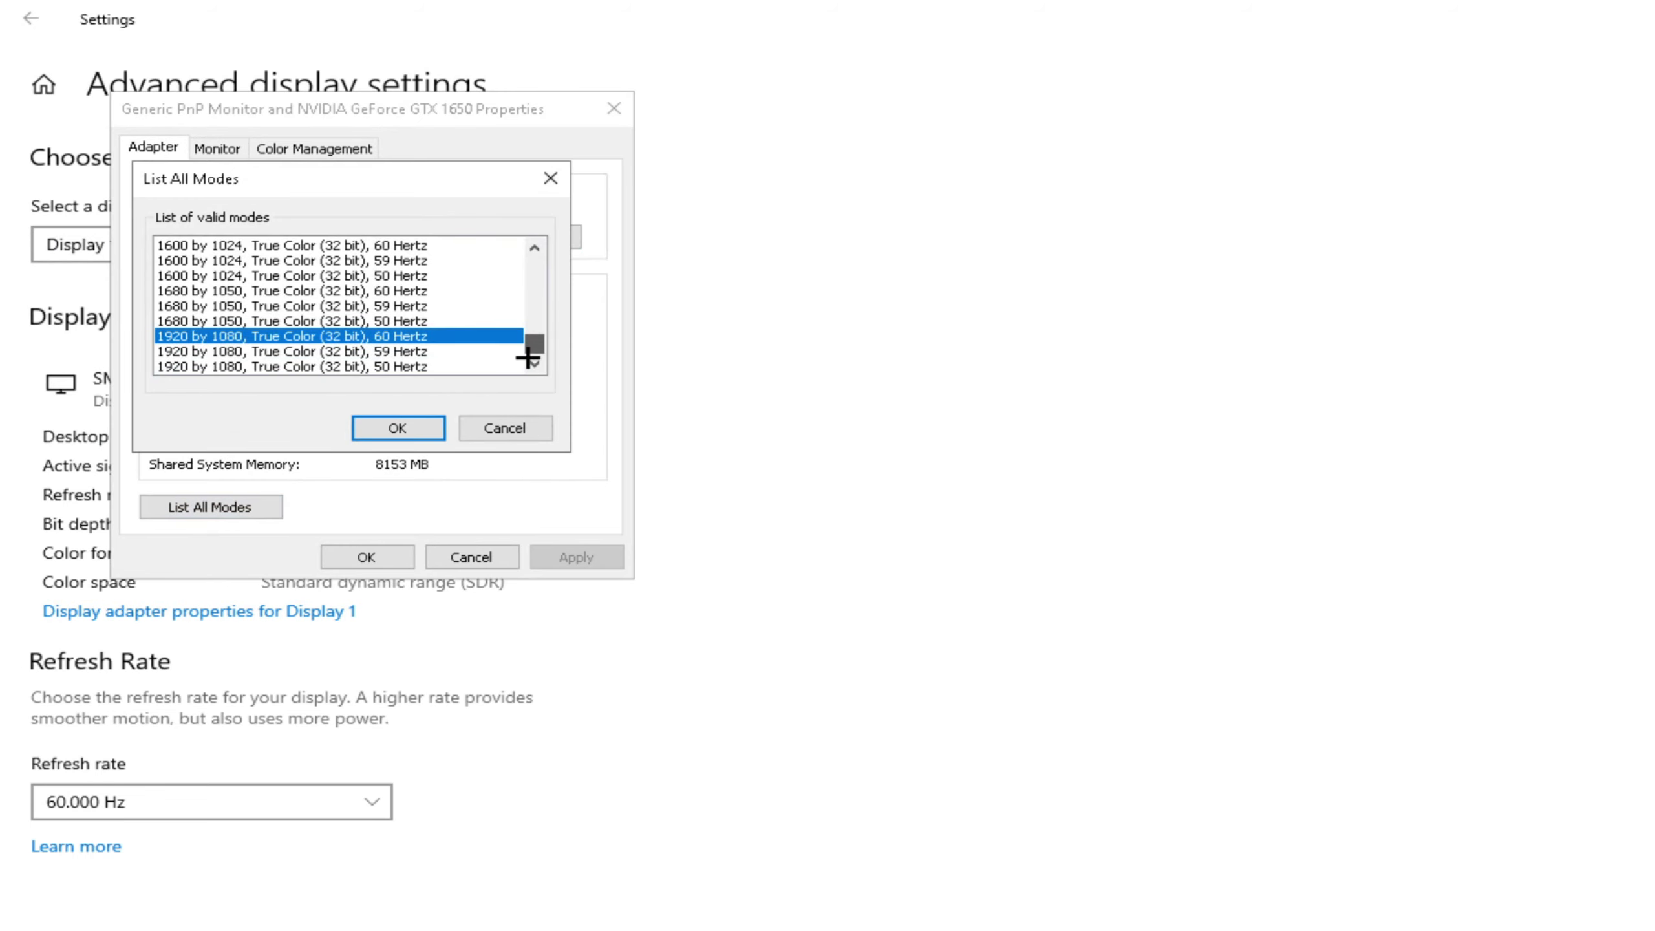
{"action": "left_click_drag", "start_coordinate": [527, 357], "coordinate": [527, 302]}
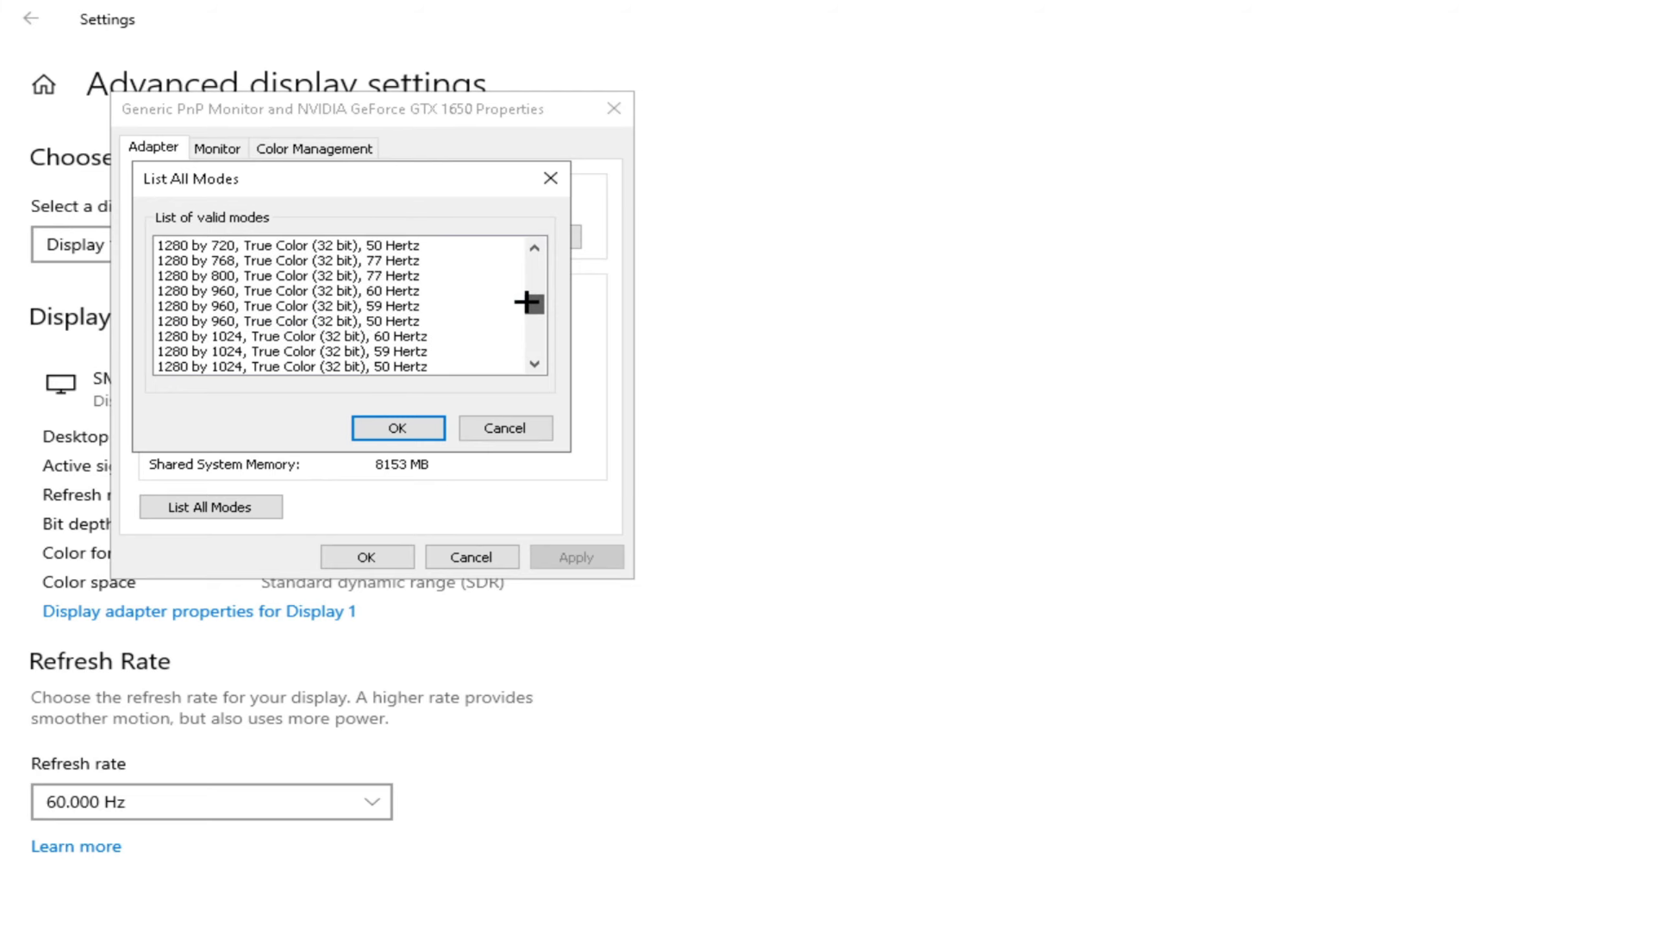
{"action": "left_click", "coordinate": [407, 275]}
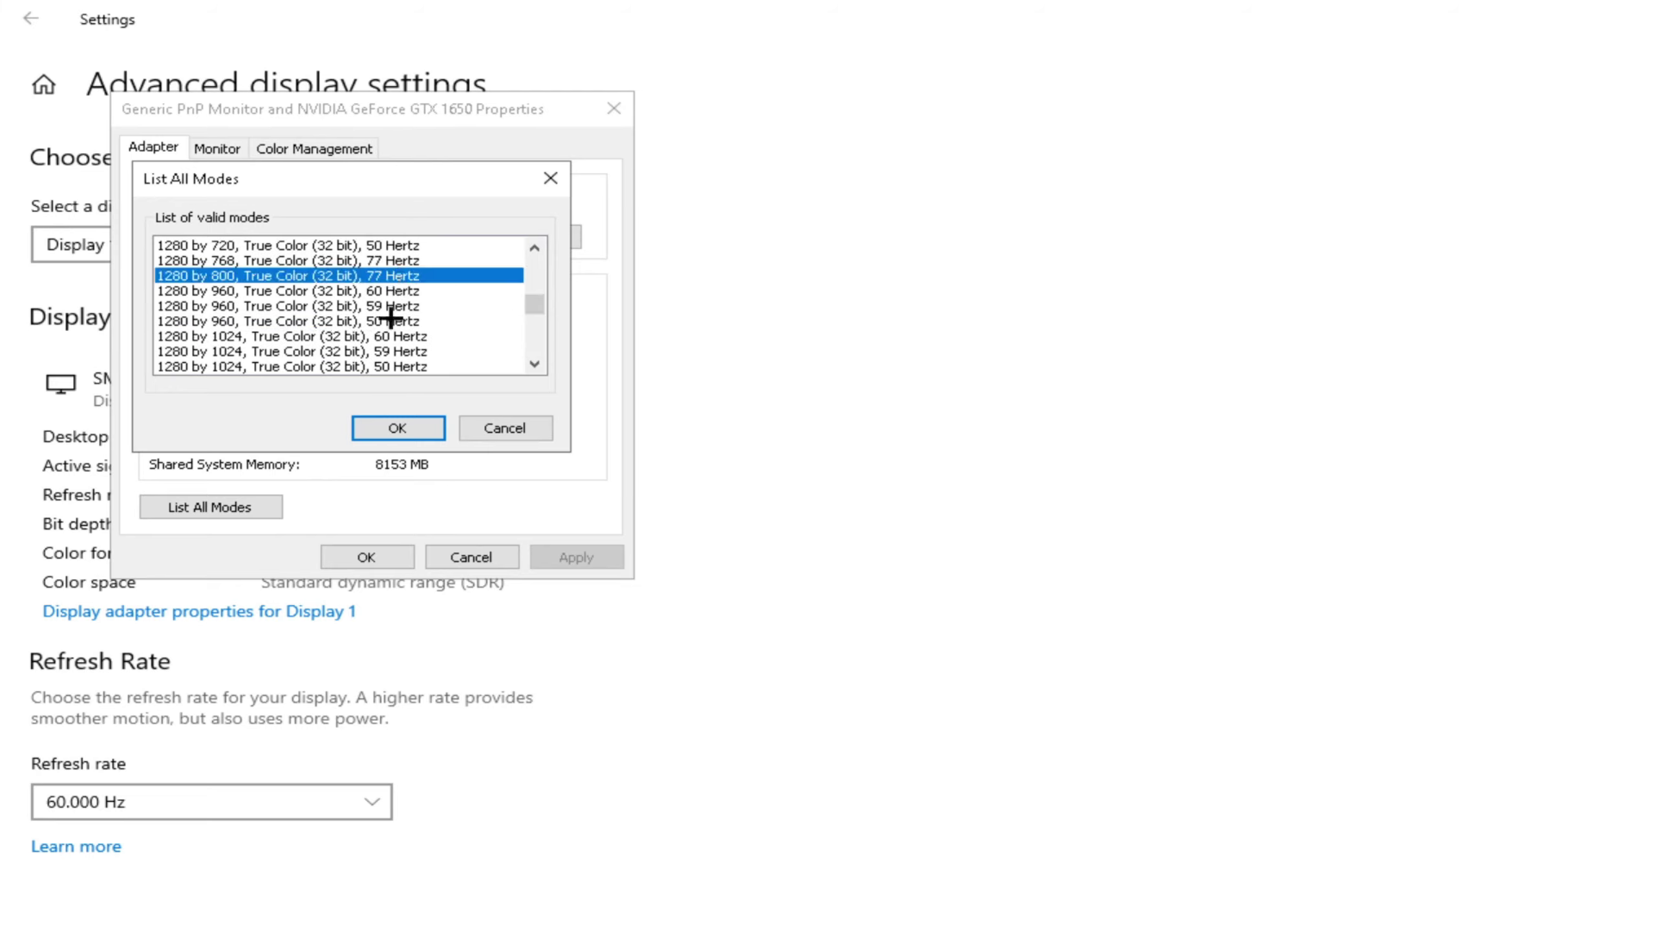
{"action": "left_click", "coordinate": [398, 426]}
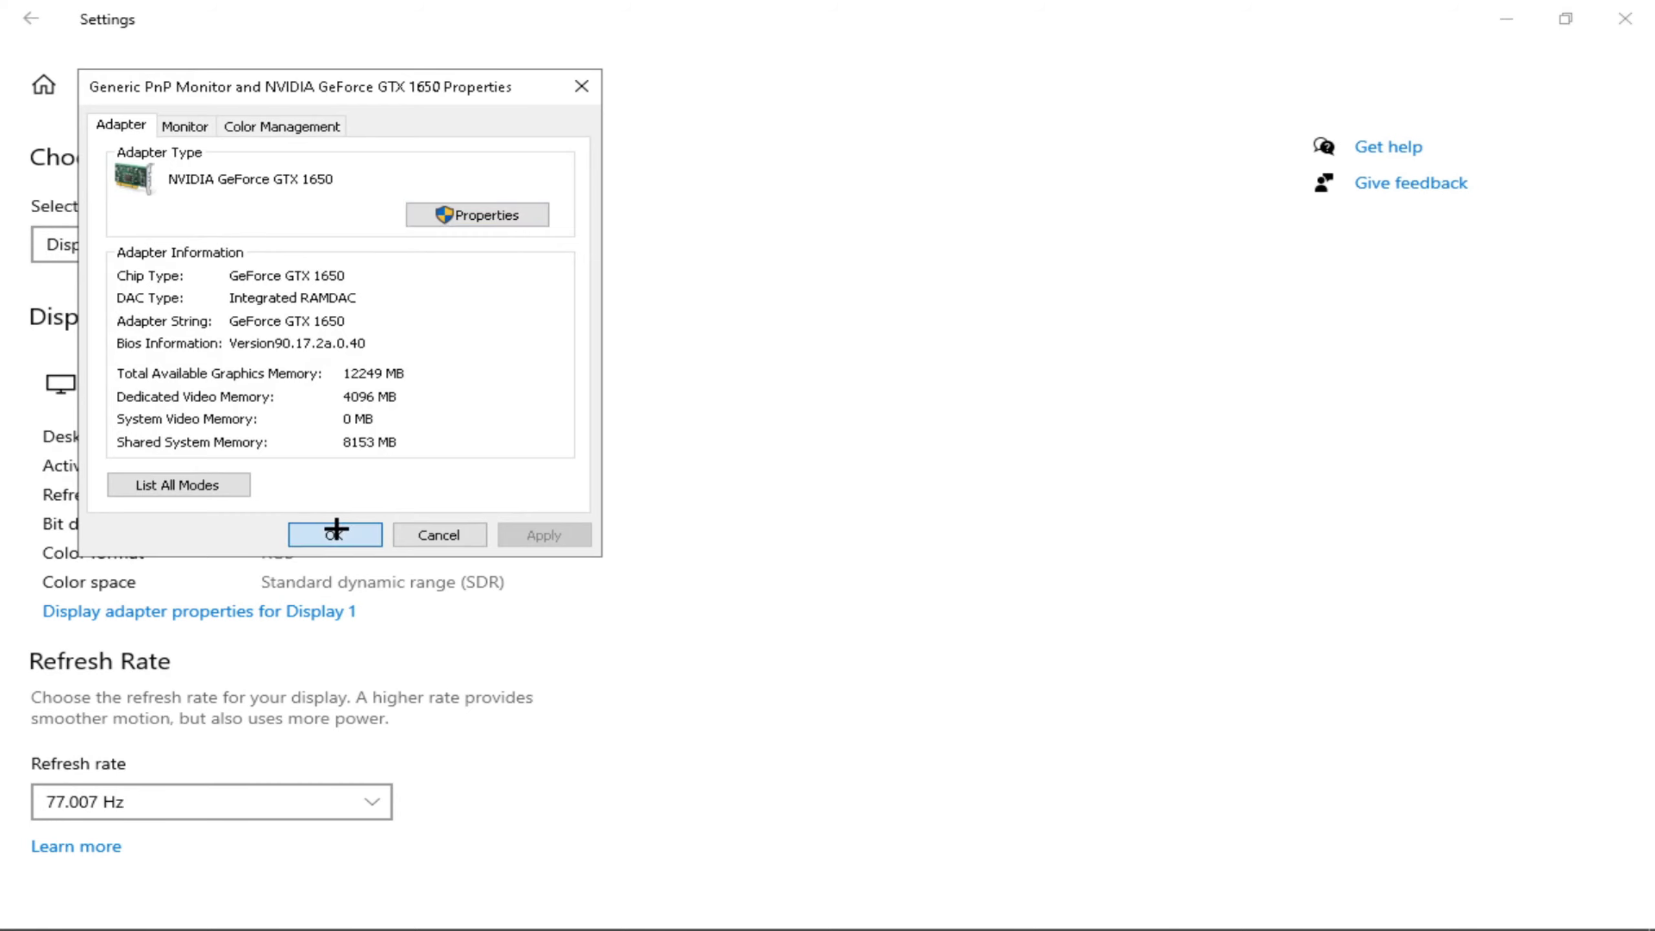
{"action": "left_click", "coordinate": [335, 530]}
{"action": "left_click", "coordinate": [1629, 20]}
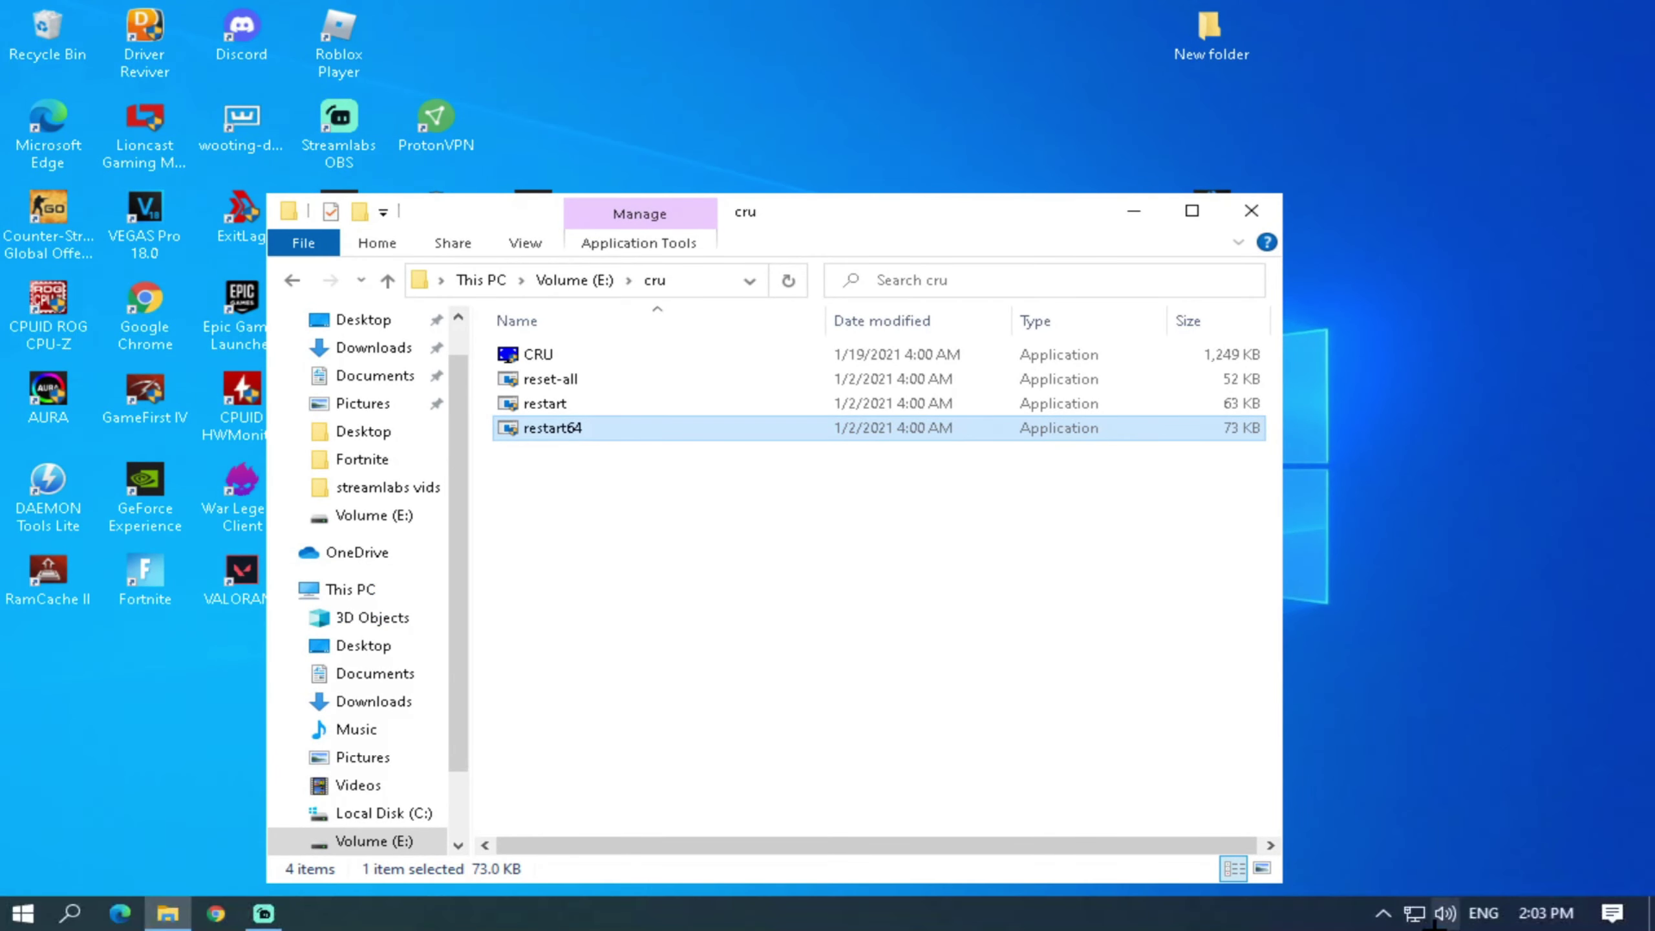
Launch NVIDIA Control Panel from the tray icon and maximize it
{"action": "left_click", "coordinate": [1382, 913]}
{"action": "right_click", "coordinate": [1329, 873]}
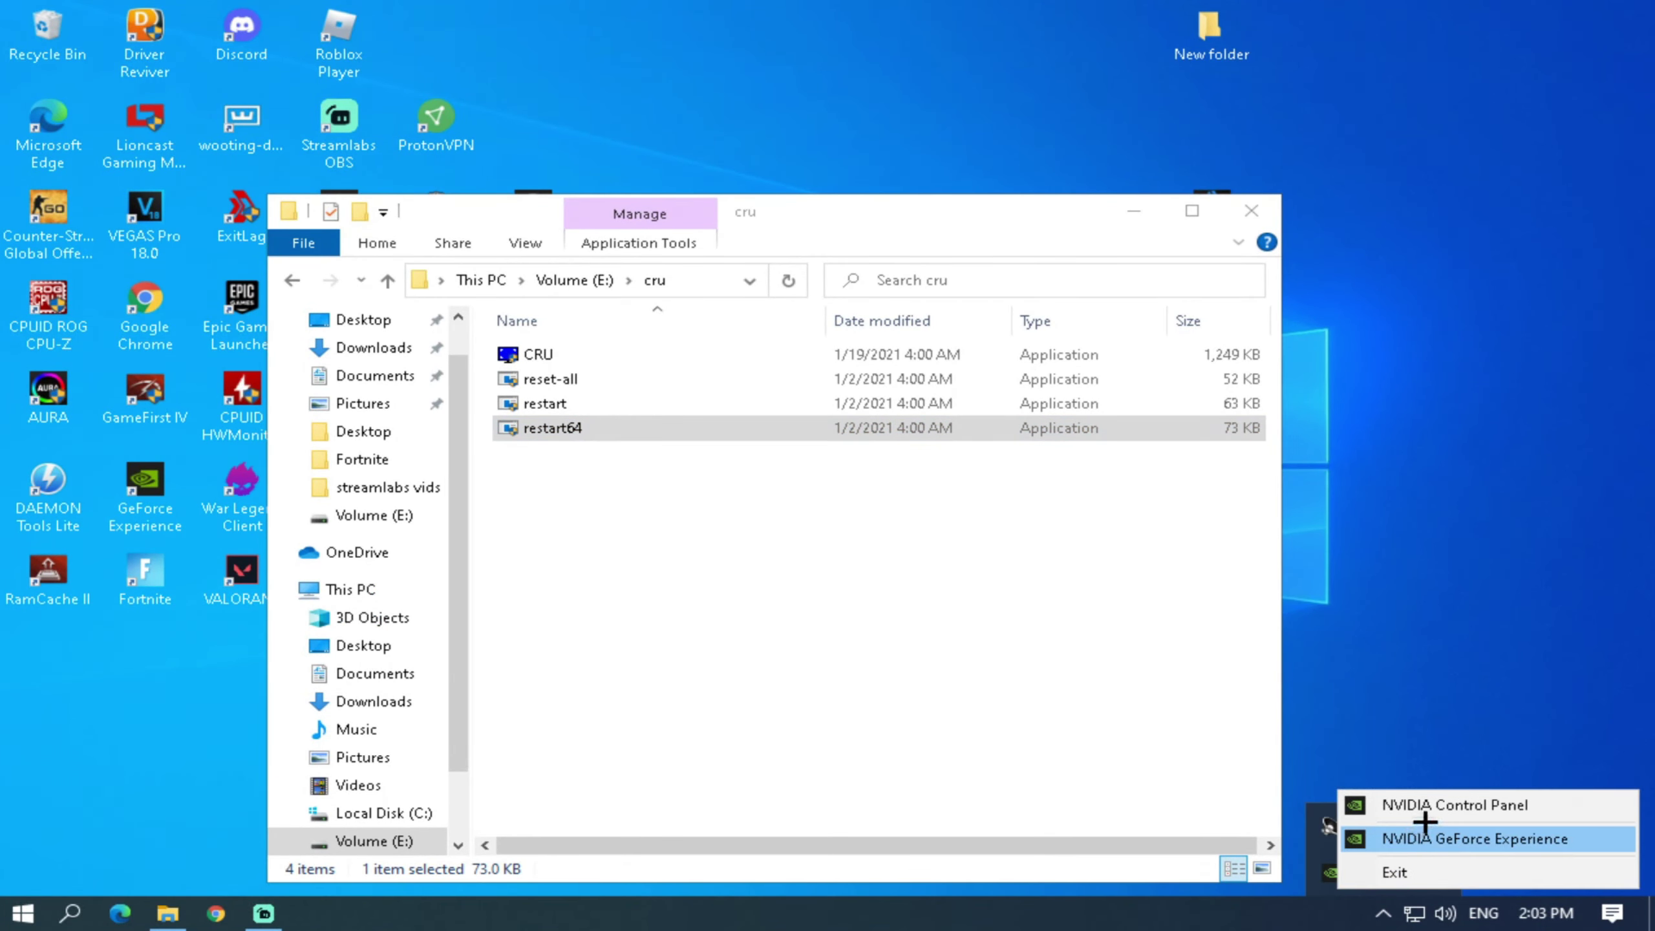
{"action": "left_click", "coordinate": [1443, 802]}
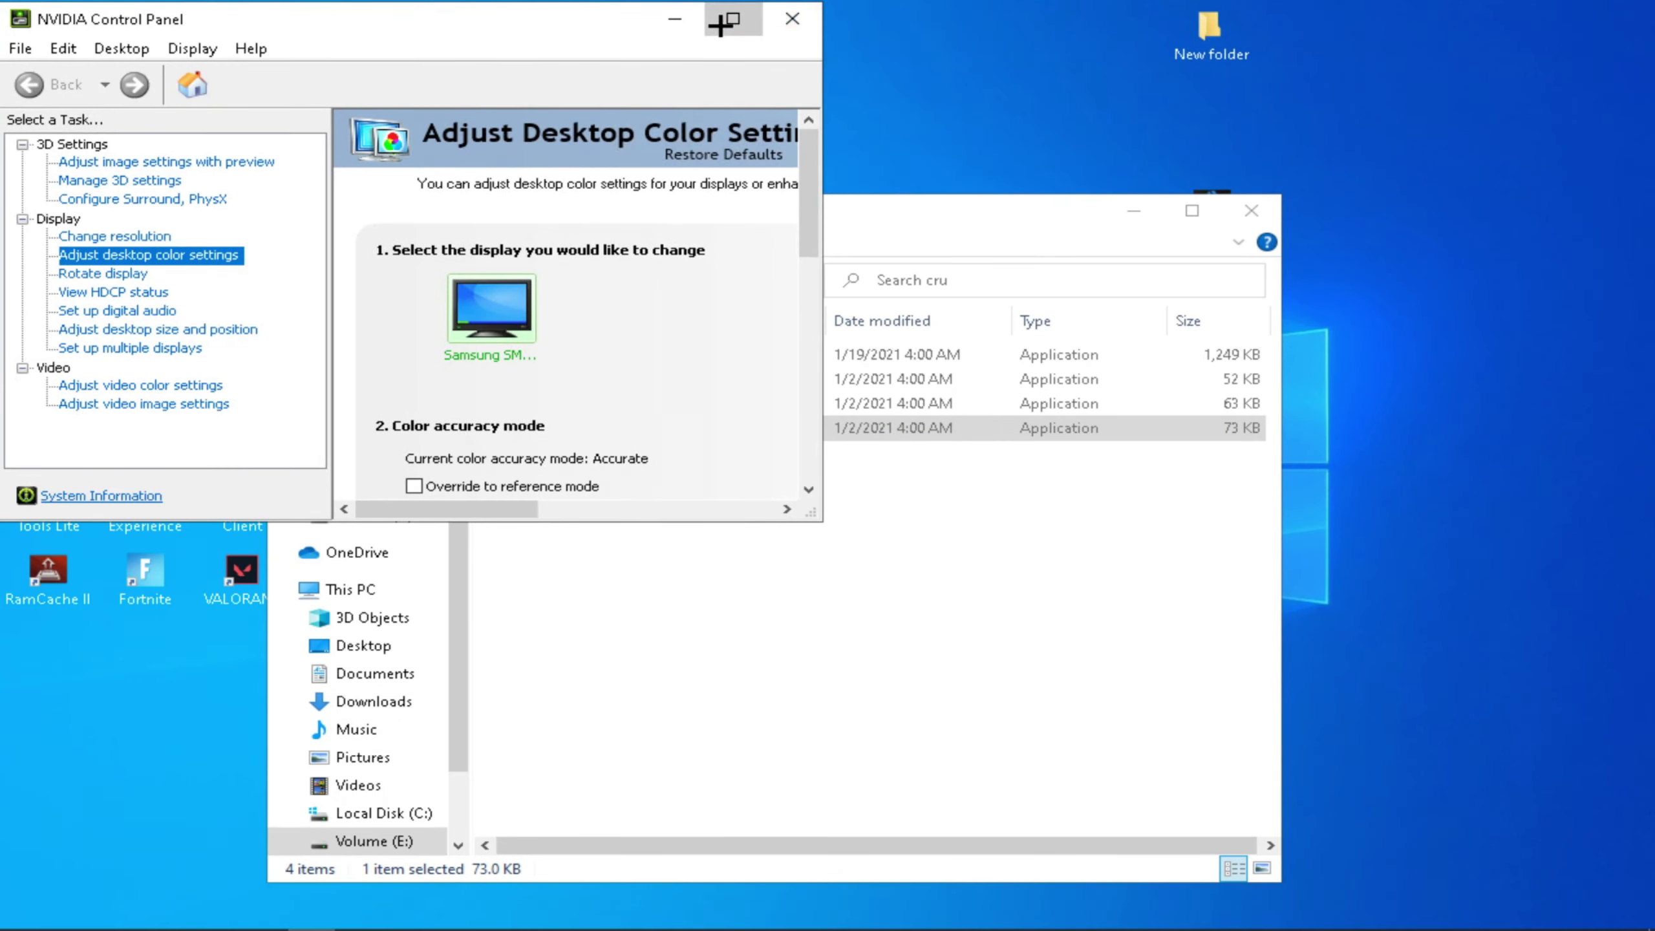
{"action": "left_click", "coordinate": [724, 25]}
Choose Full-screen scaling under Adjust desktop size and position
{"action": "left_click", "coordinate": [98, 264]}
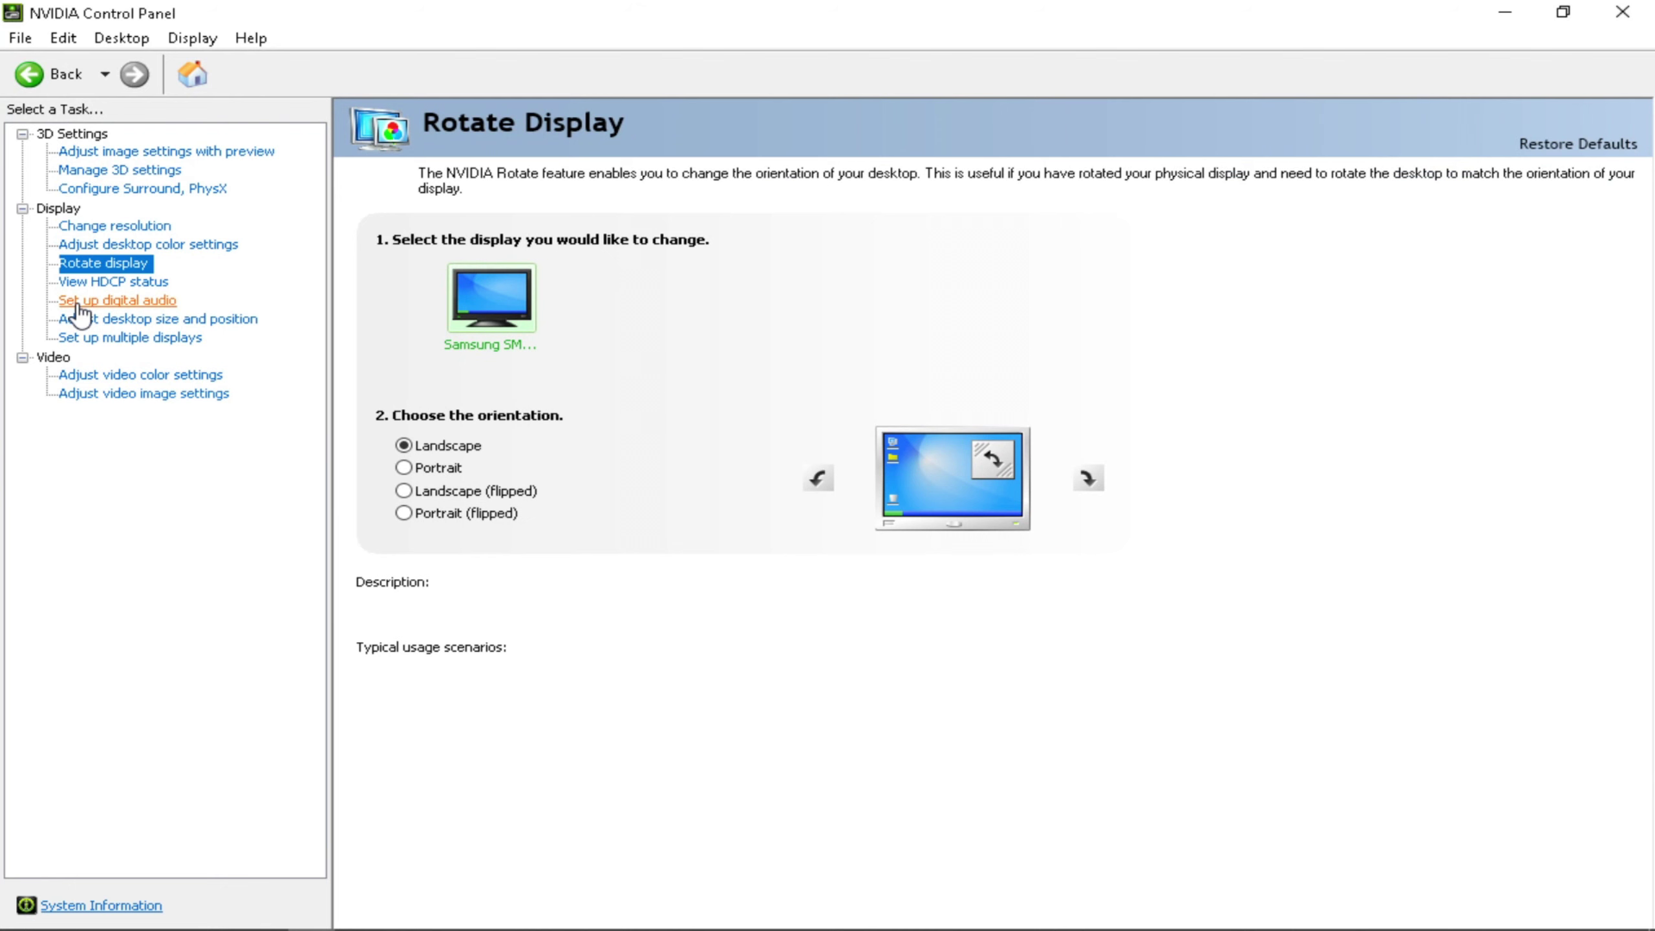
{"action": "left_click", "coordinate": [79, 302]}
{"action": "left_click", "coordinate": [85, 318]}
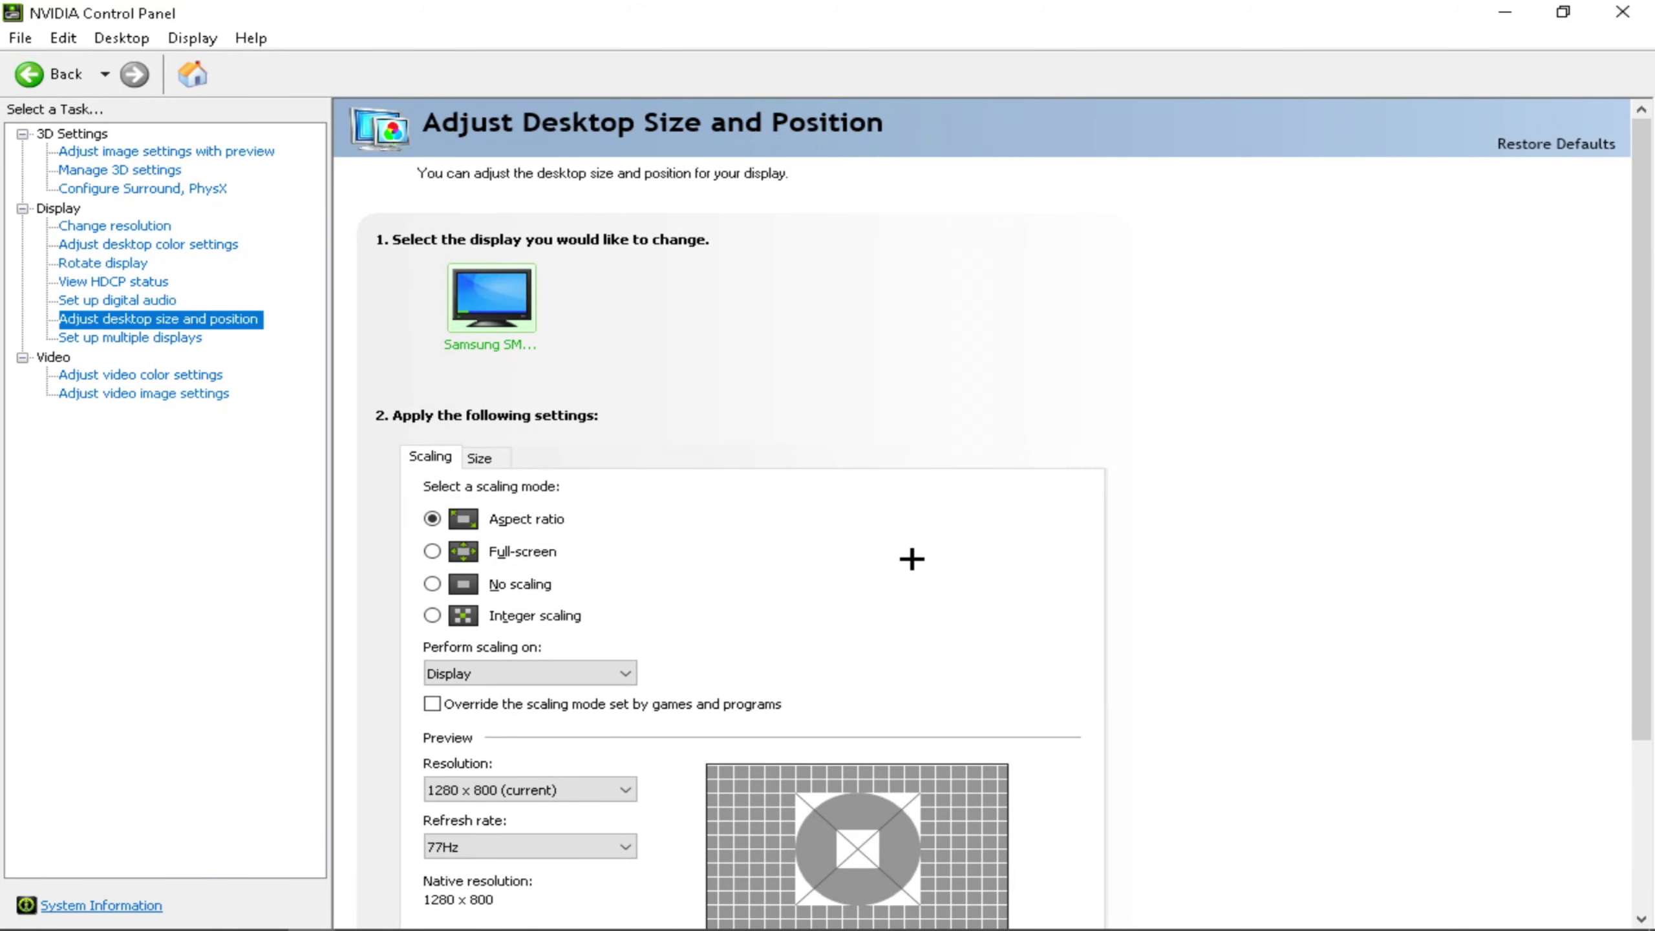
{"action": "scroll", "coordinate": [911, 559], "scroll_direction": "down", "scroll_amount": 1}
{"action": "left_click", "coordinate": [509, 496]}
{"action": "scroll", "coordinate": [772, 534], "scroll_direction": "down", "scroll_amount": 1}
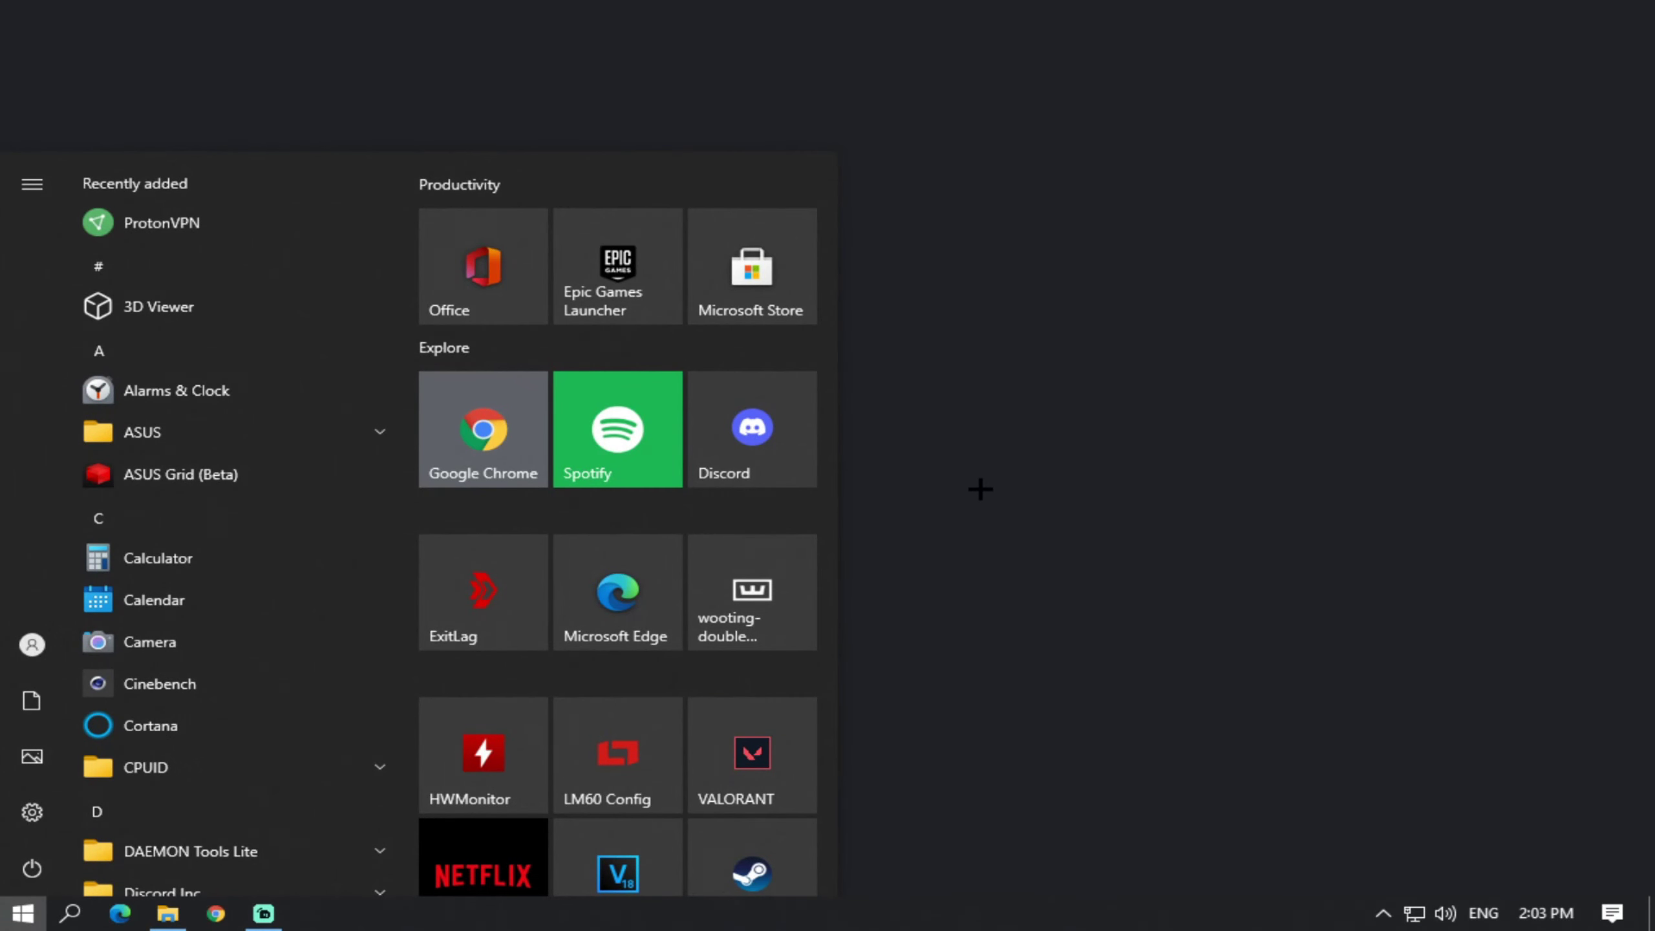
Open the local AppData folder by running %localappdata% from the Run box
{"action": "key", "text": "super+r"}
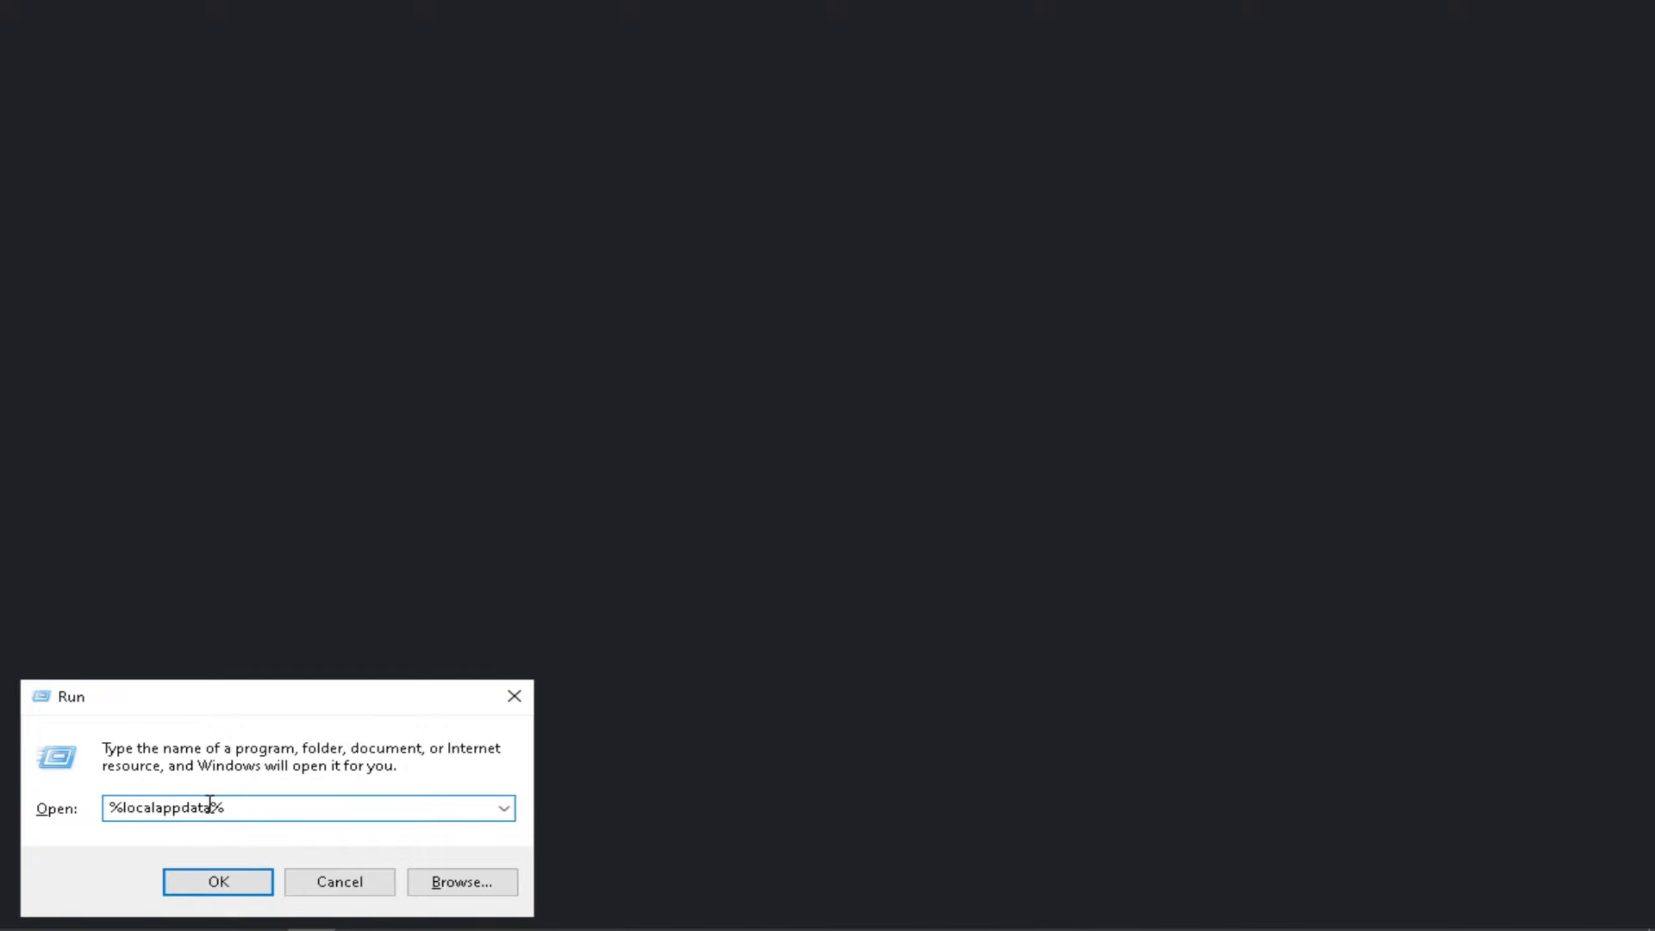
{"action": "left_click", "coordinate": [211, 873]}
{"action": "scroll", "coordinate": [928, 498], "scroll_direction": "down", "scroll_amount": 6}
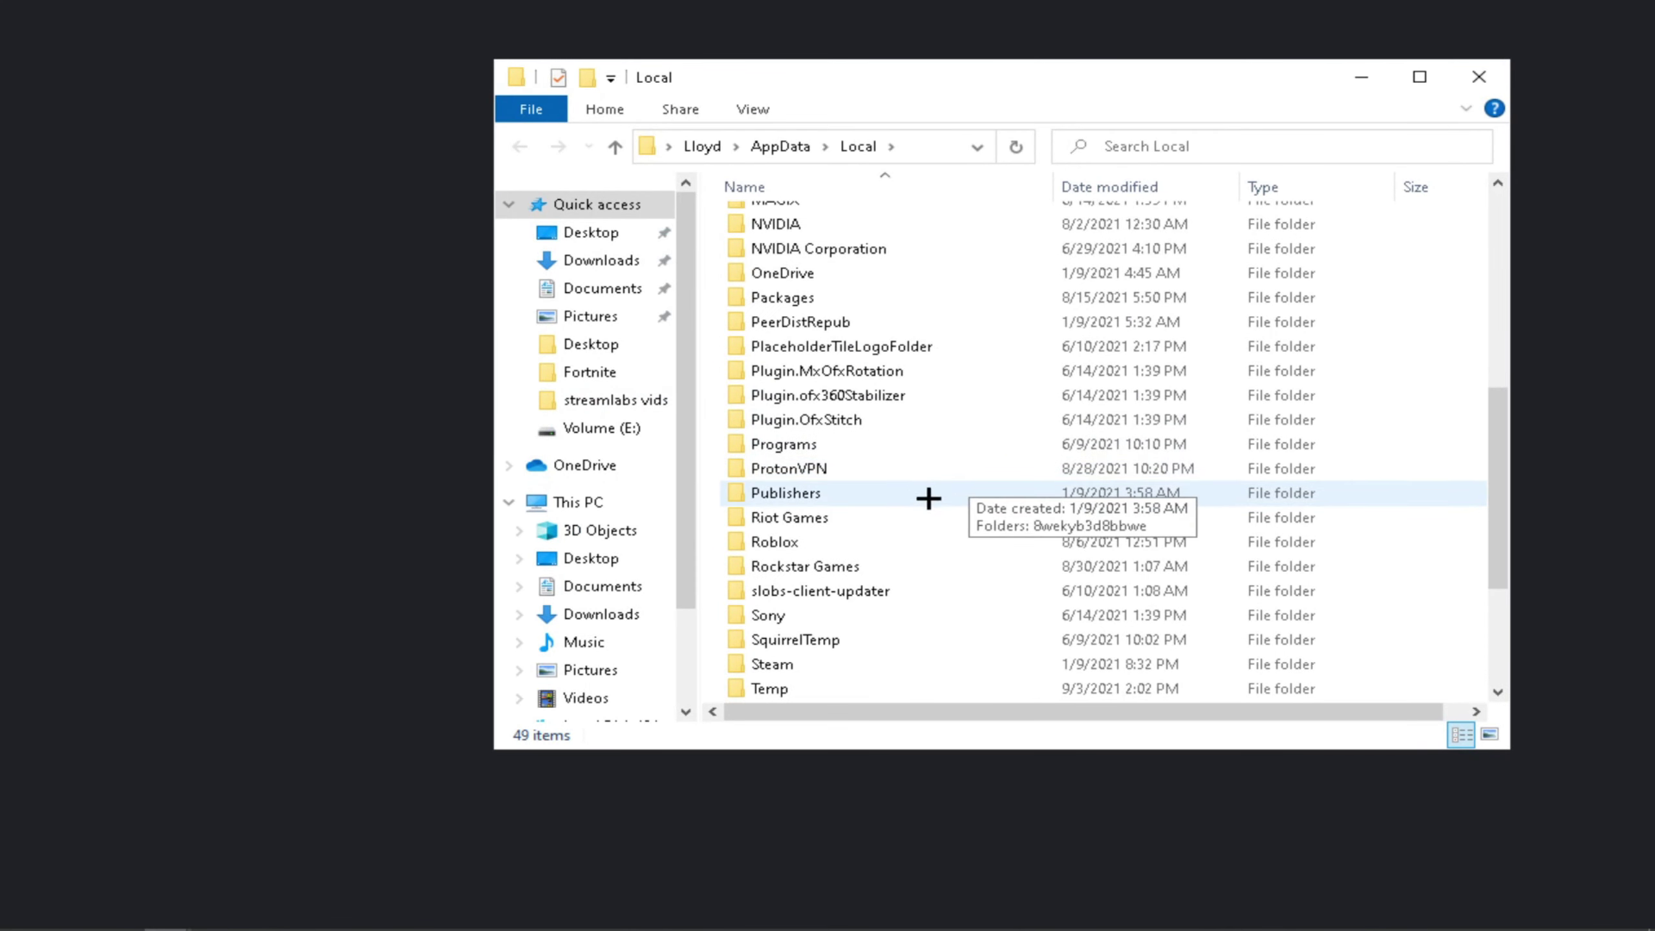
{"action": "scroll", "coordinate": [840, 352], "scroll_direction": "up", "scroll_amount": 5}
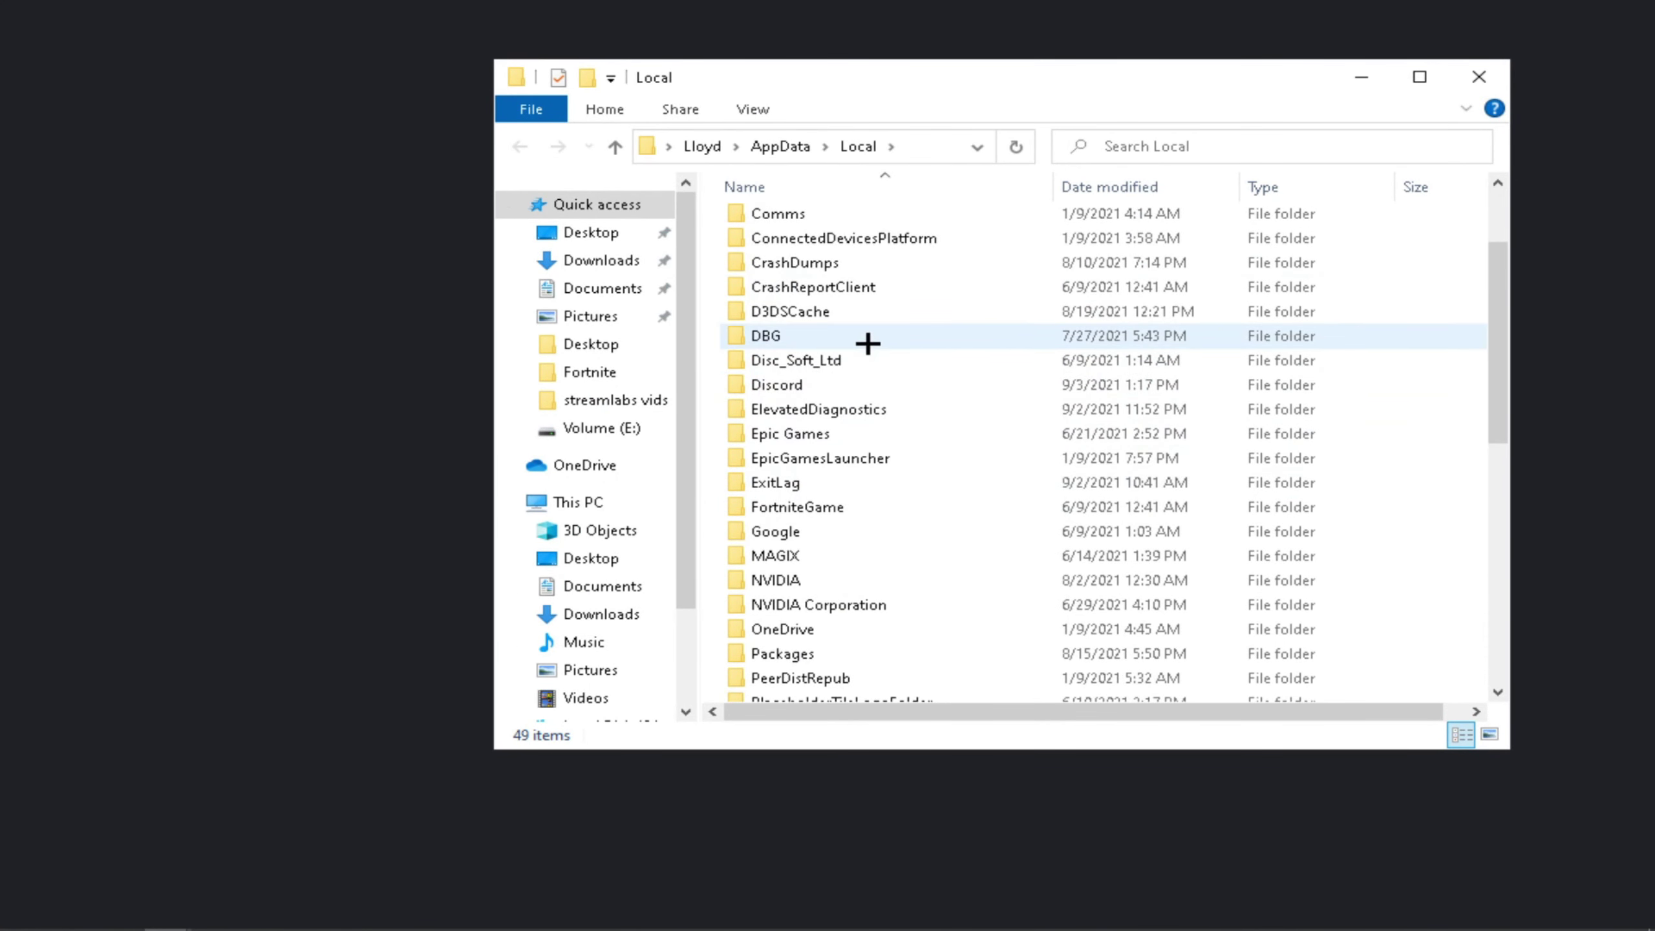
Browse to FortniteGame\Saved\Config\WindowsClient and select the GameUserSettings file
{"action": "double_click", "coordinate": [860, 509]}
{"action": "left_click", "coordinate": [850, 220]}
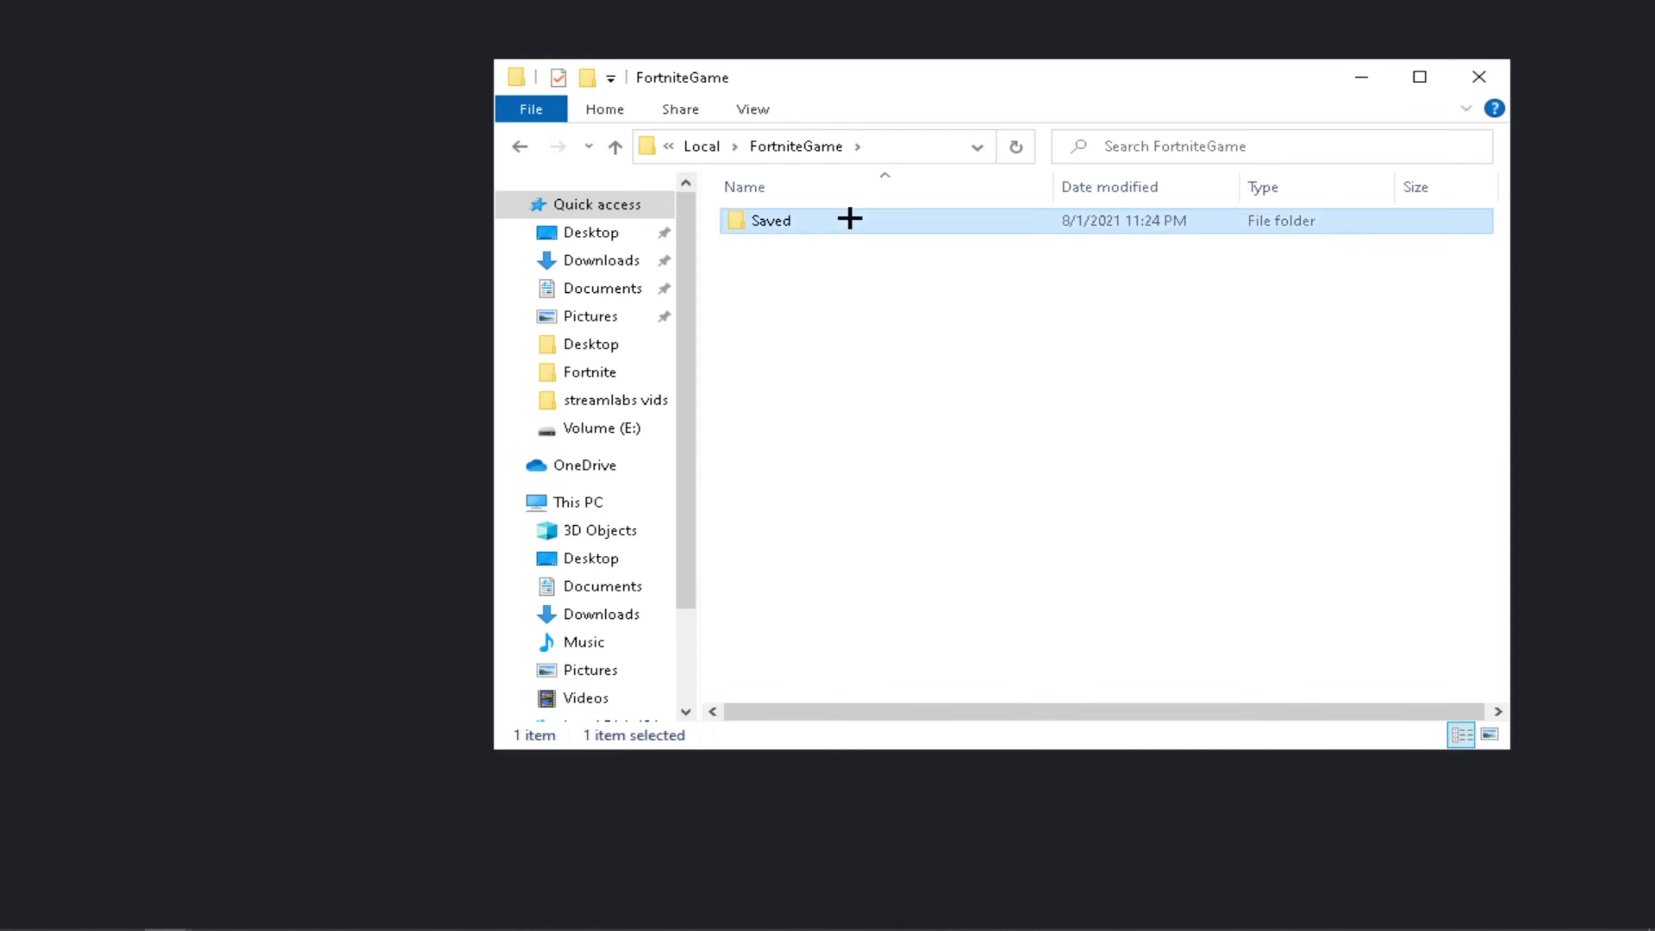
{"action": "double_click", "coordinate": [849, 219]}
{"action": "double_click", "coordinate": [811, 241]}
{"action": "left_click", "coordinate": [811, 242]}
{"action": "double_click", "coordinate": [811, 243]}
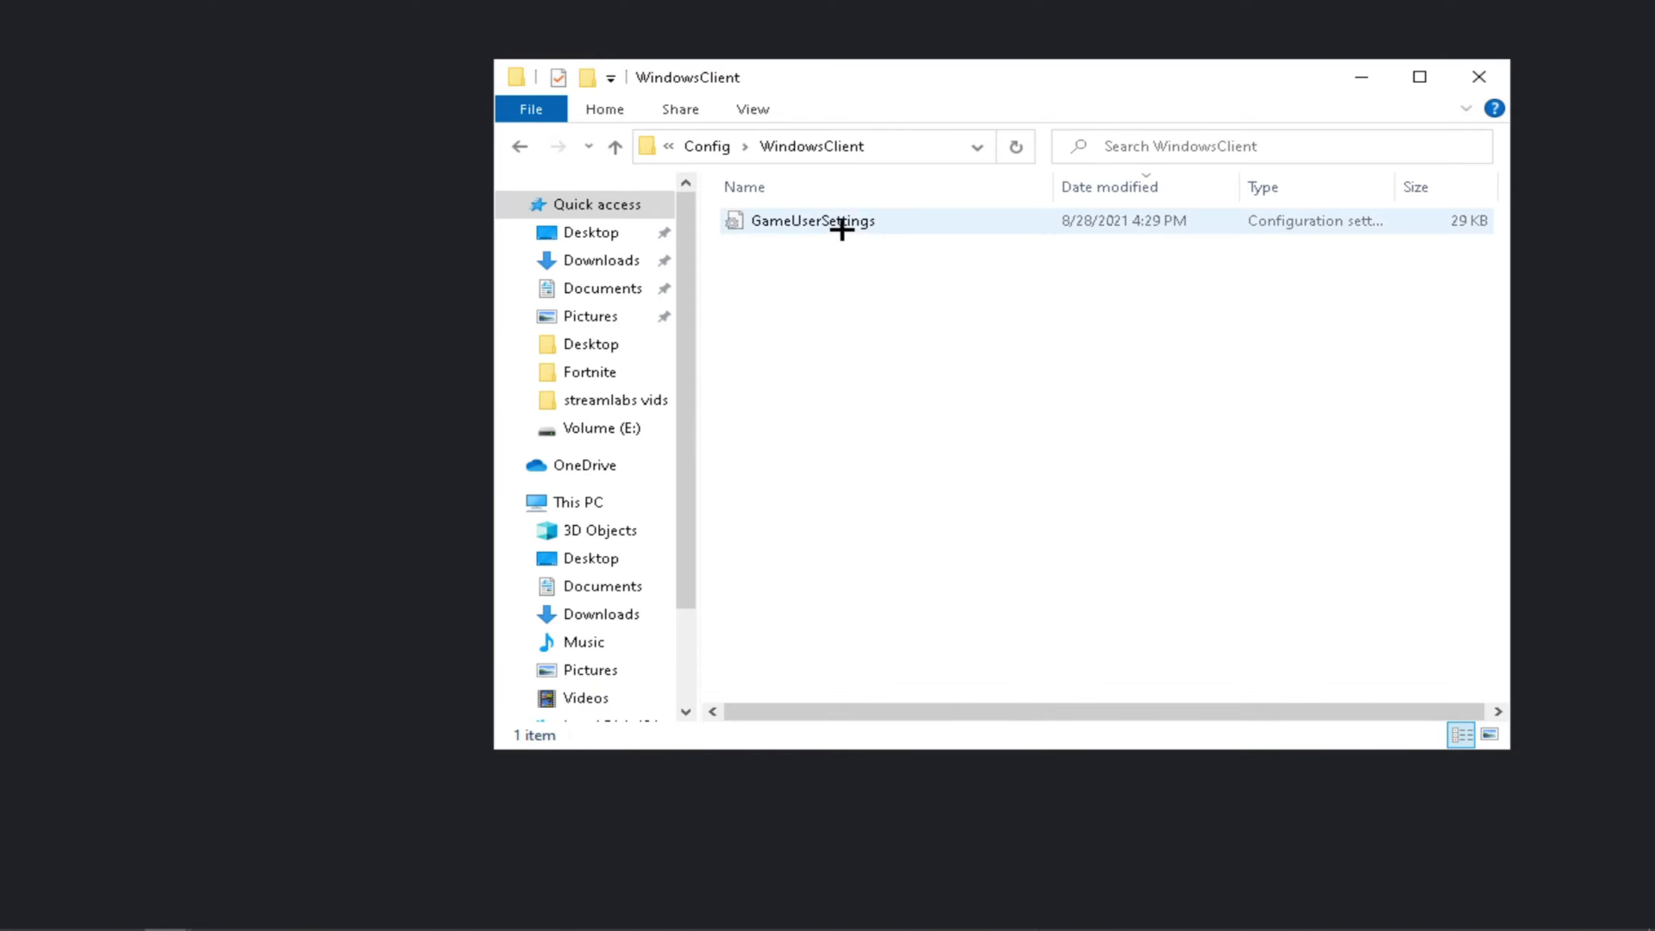
{"action": "left_click", "coordinate": [845, 222]}
{"action": "right_click", "coordinate": [828, 220]}
Untick Read-only in GameUserSettings' Properties, apply it, and open the file in Notepad
{"action": "left_click", "coordinate": [1027, 775]}
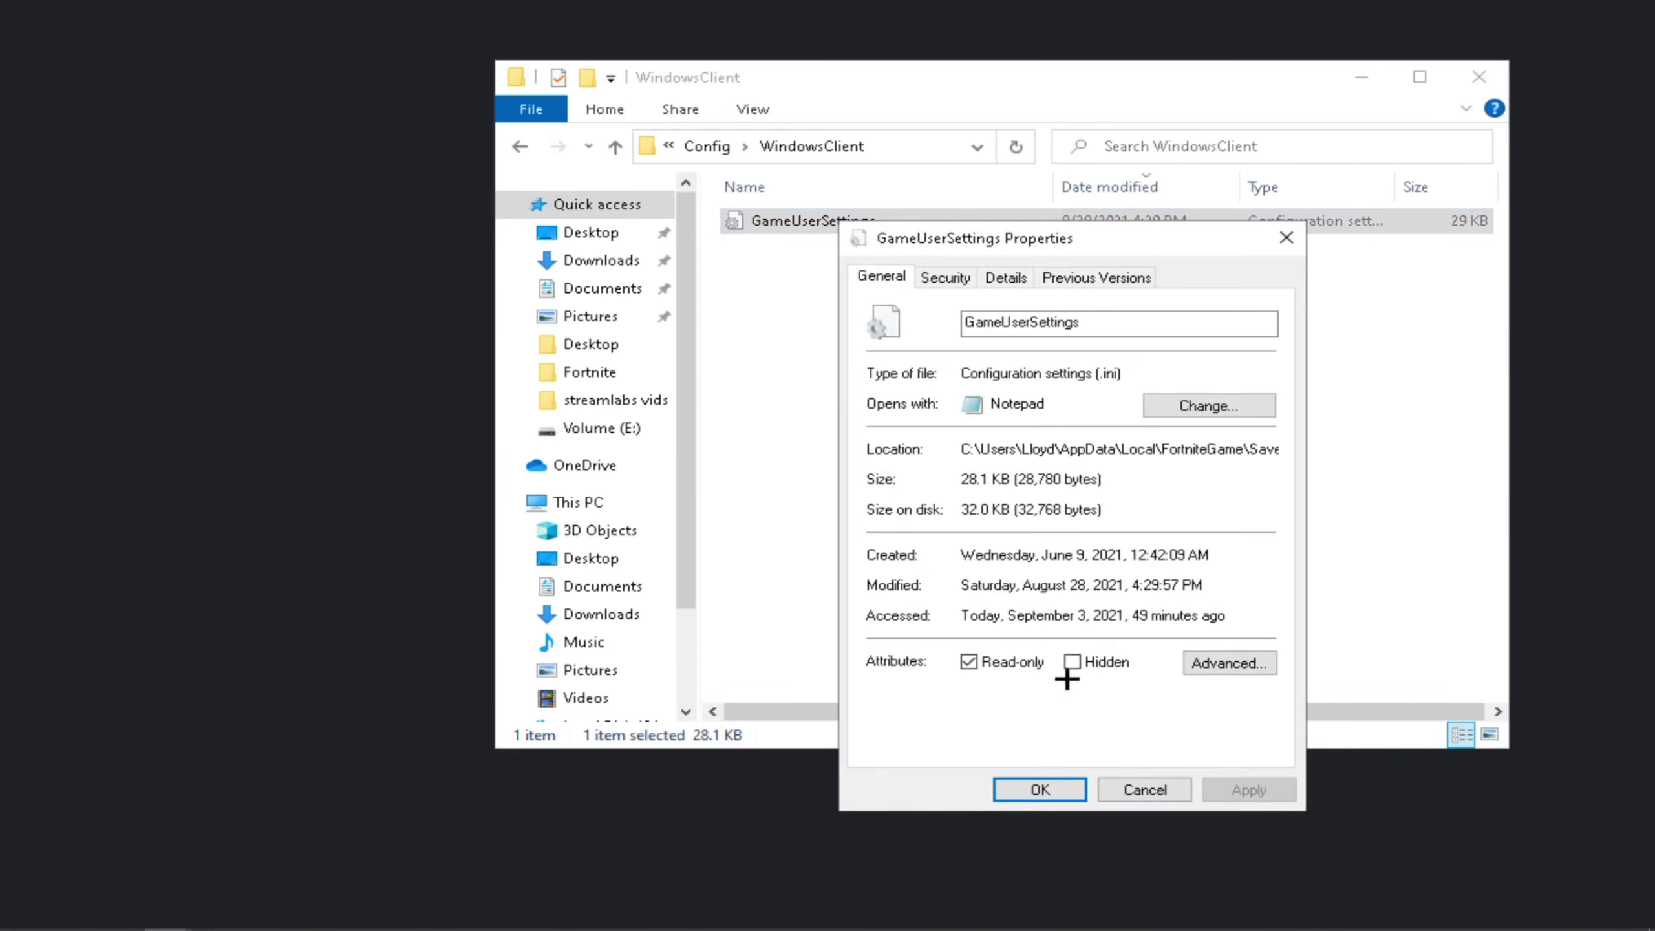
{"action": "left_click", "coordinate": [1003, 662]}
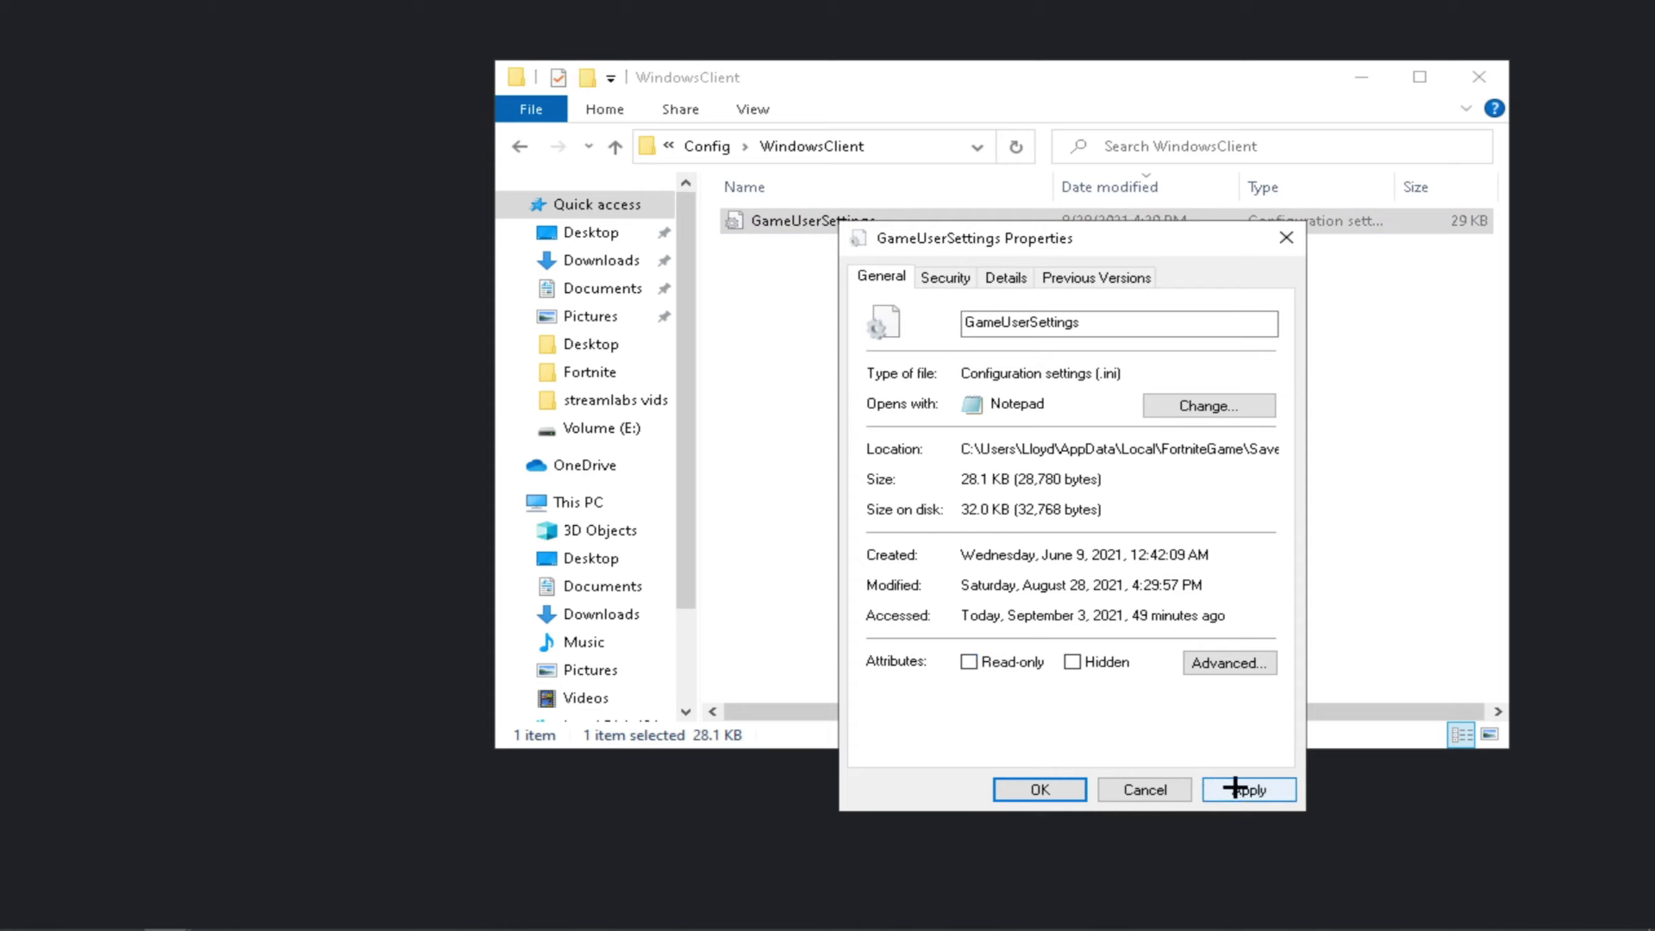
{"action": "left_click", "coordinate": [1233, 788]}
{"action": "left_click", "coordinate": [1069, 787]}
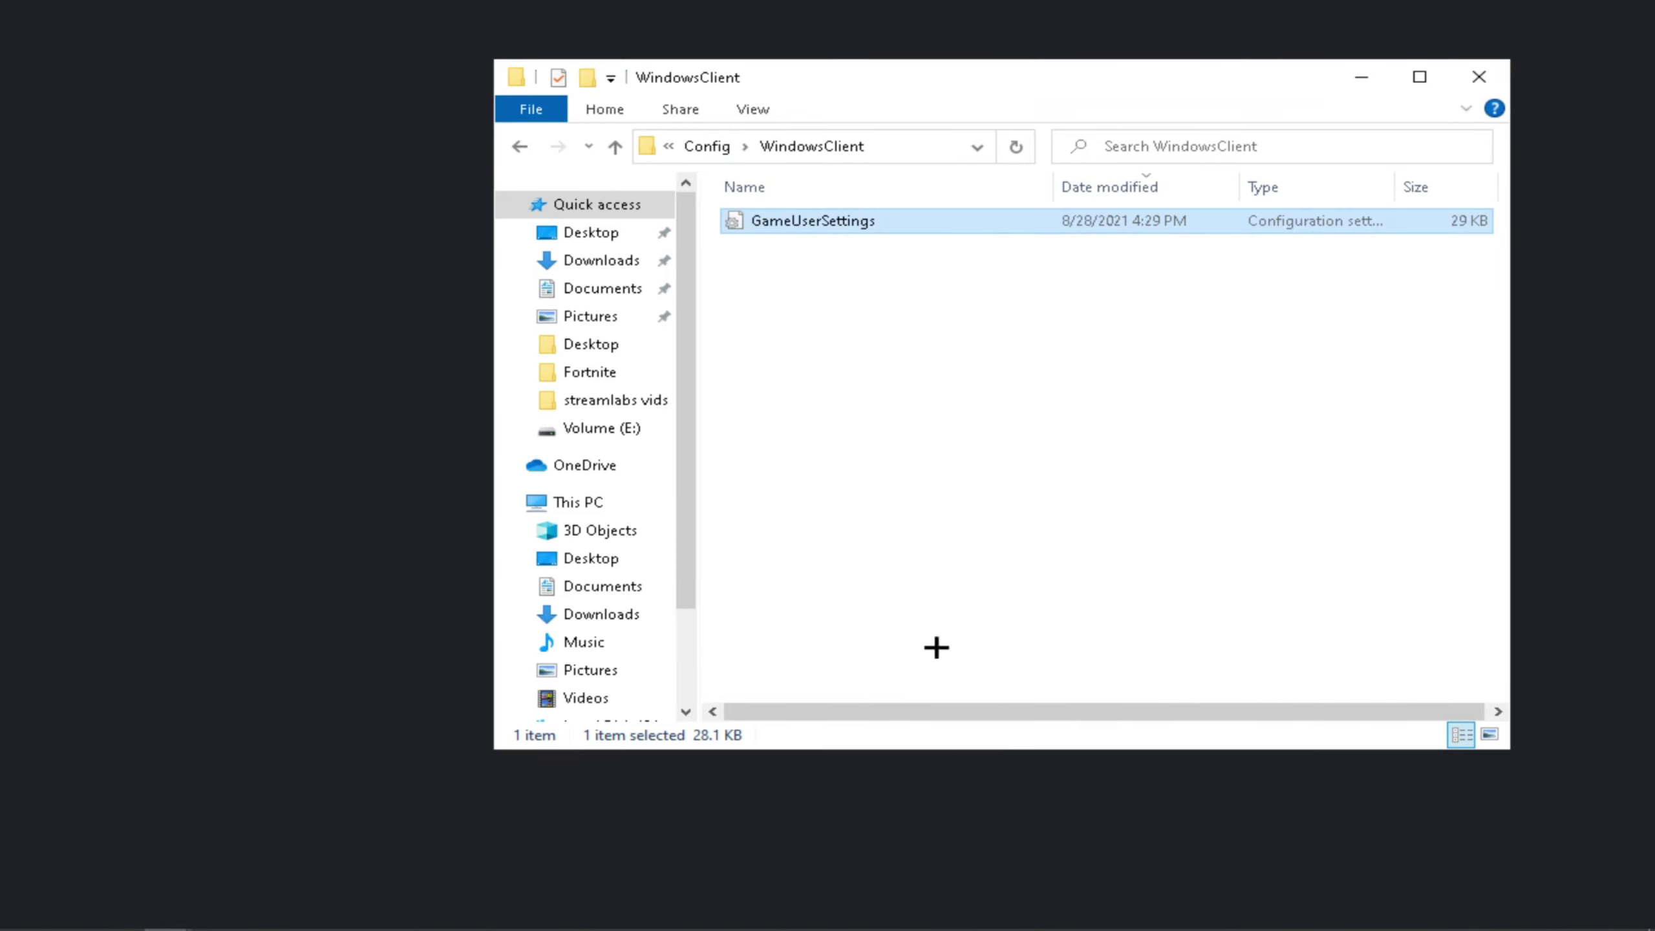
{"action": "double_click", "coordinate": [798, 223]}
Maximize Notepad, confirm ResolutionSizeX=1280 and ResolutionSizeY=800, then close it
{"action": "left_click", "coordinate": [615, 208]}
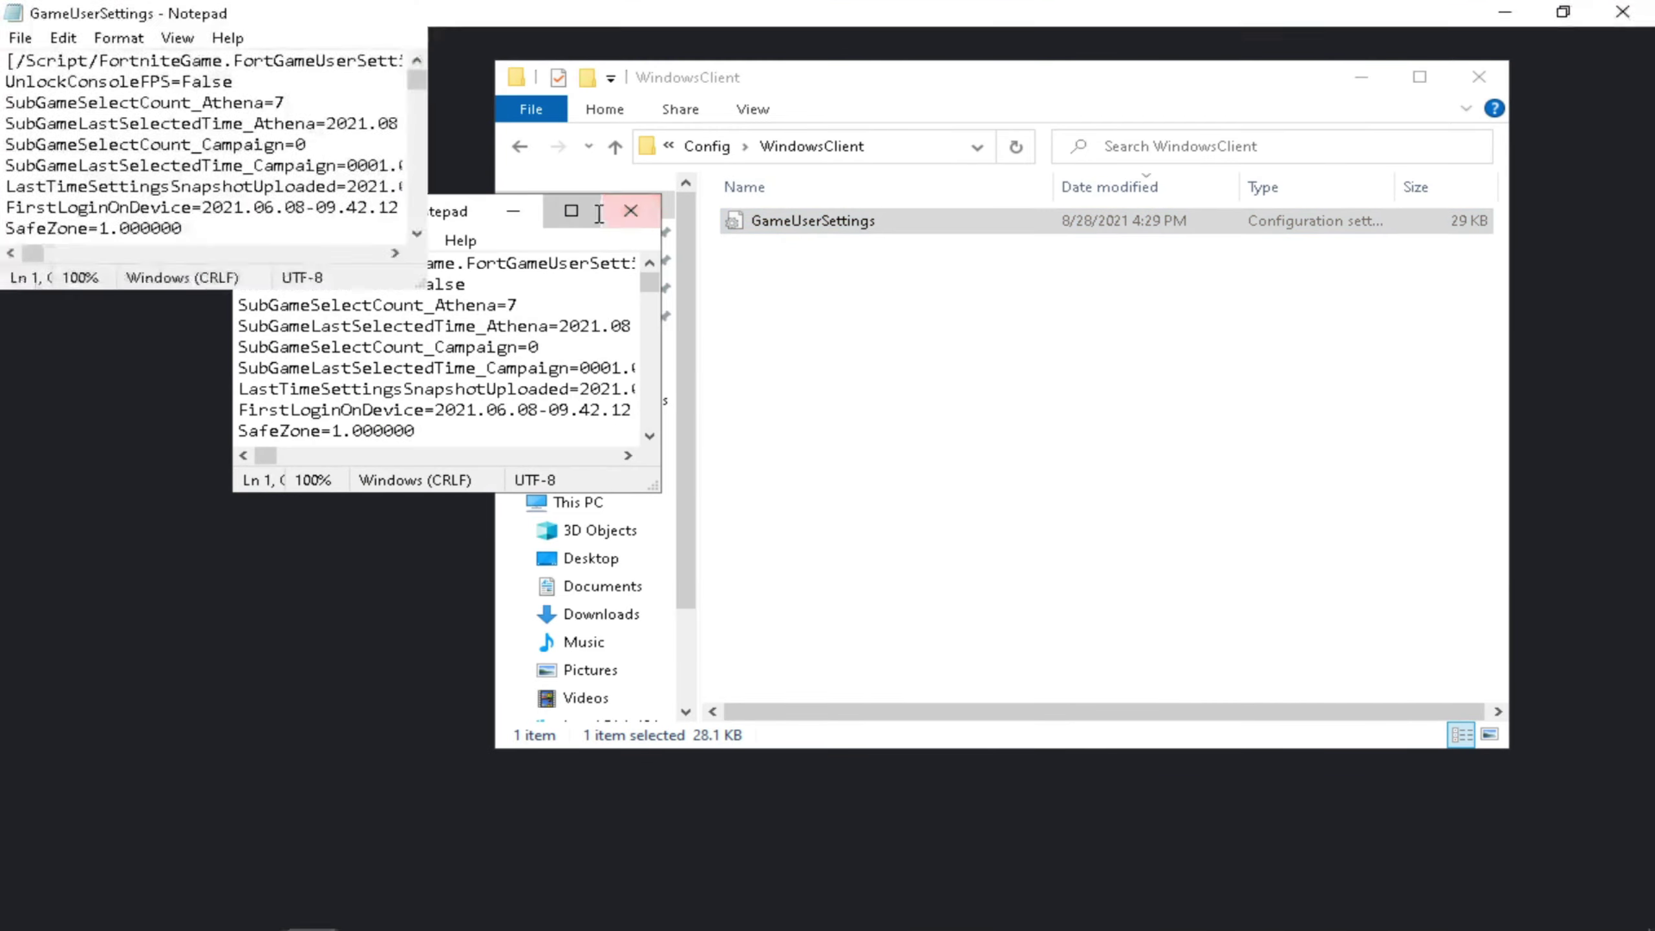
{"action": "scroll", "coordinate": [1584, 495], "scroll_direction": "down", "scroll_amount": 20}
{"action": "scroll", "coordinate": [1585, 495], "scroll_direction": "down", "scroll_amount": 7}
{"action": "scroll", "coordinate": [1577, 492], "scroll_direction": "up", "scroll_amount": 6}
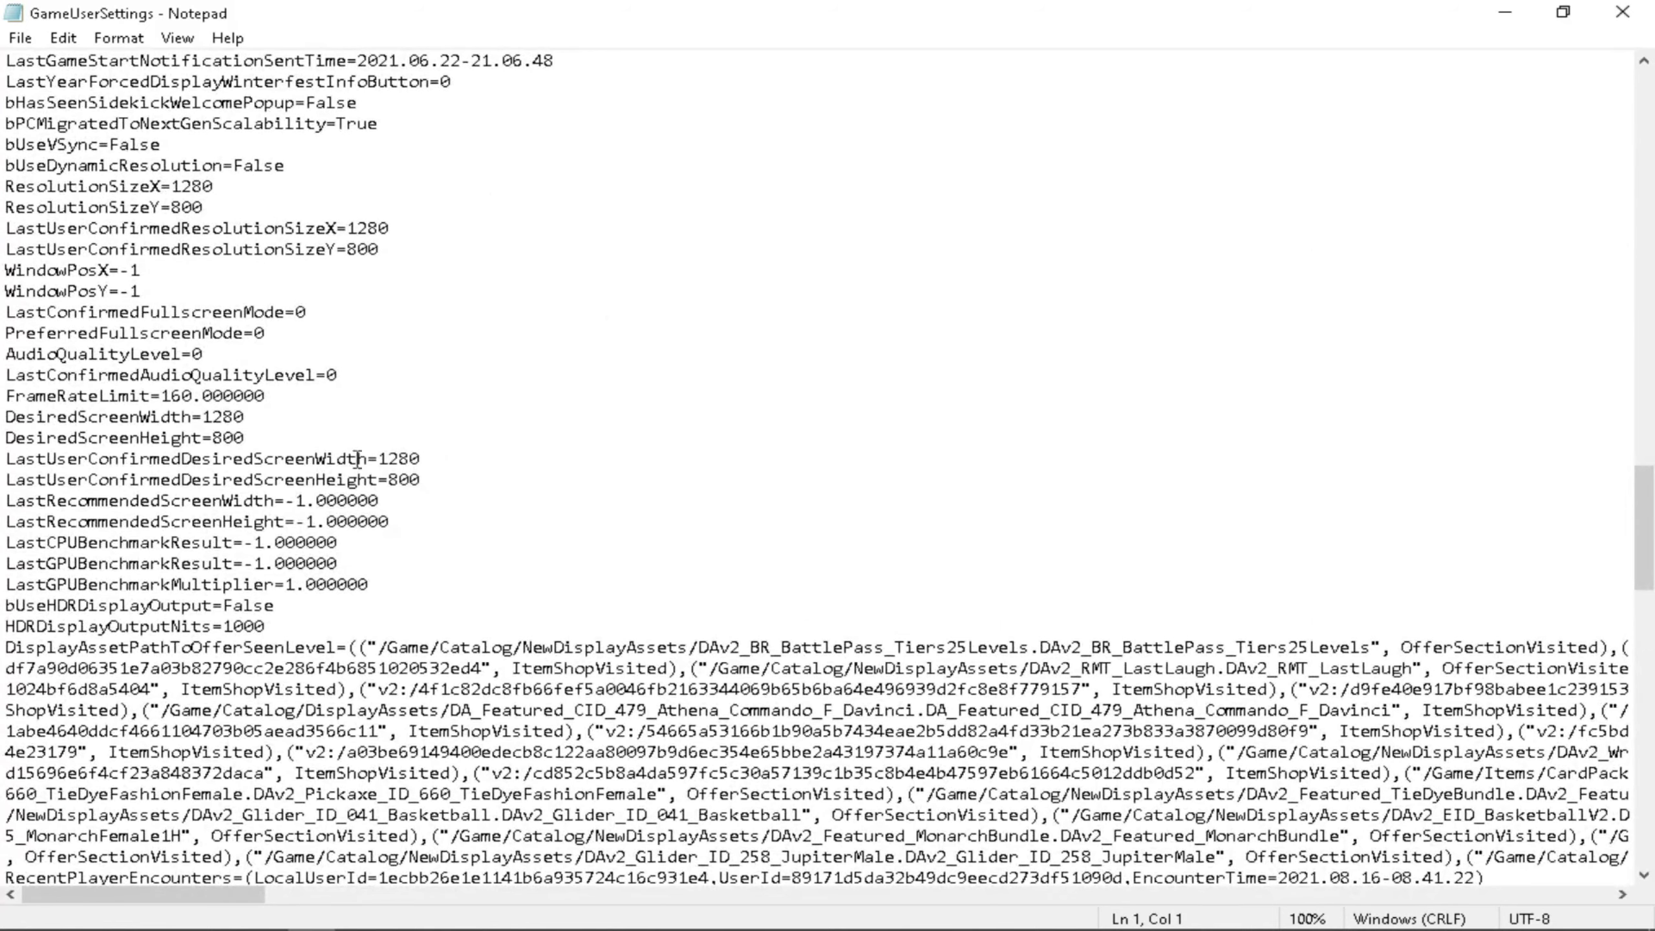
{"action": "double_click", "coordinate": [189, 186]}
{"action": "left_click", "coordinate": [425, 211]}
{"action": "left_click", "coordinate": [1623, 12]}
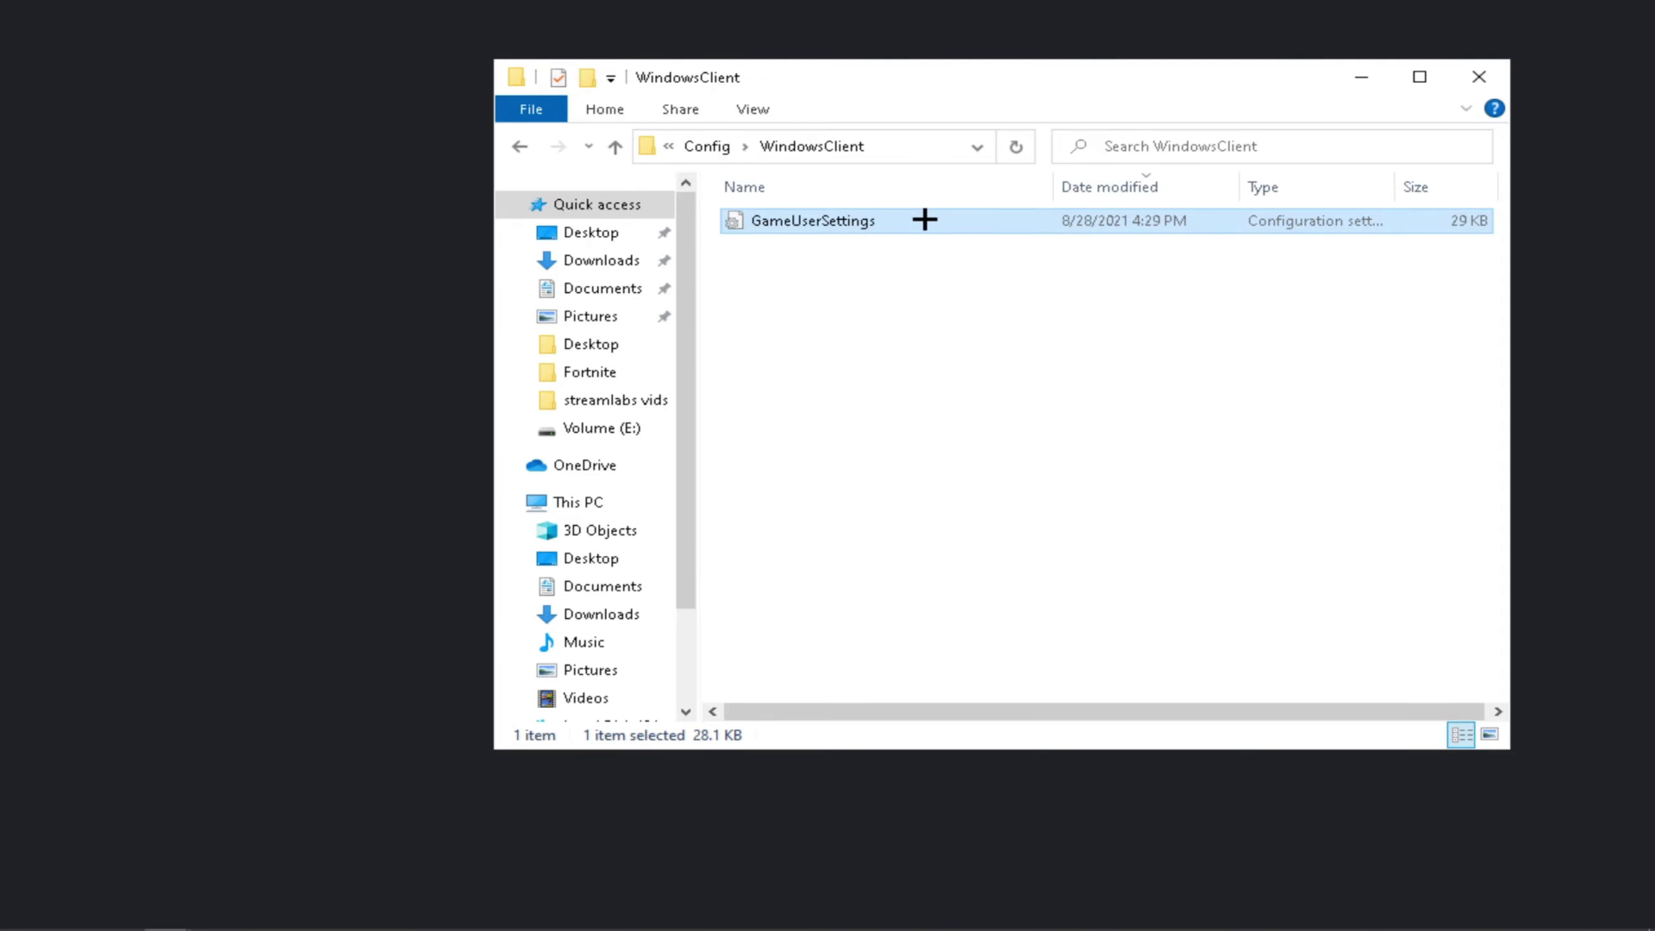
{"action": "right_click", "coordinate": [924, 220]}
Tick Read-only in GameUserSettings' Properties to lock the file again
{"action": "left_click", "coordinate": [990, 772]}
{"action": "left_click", "coordinate": [1064, 661]}
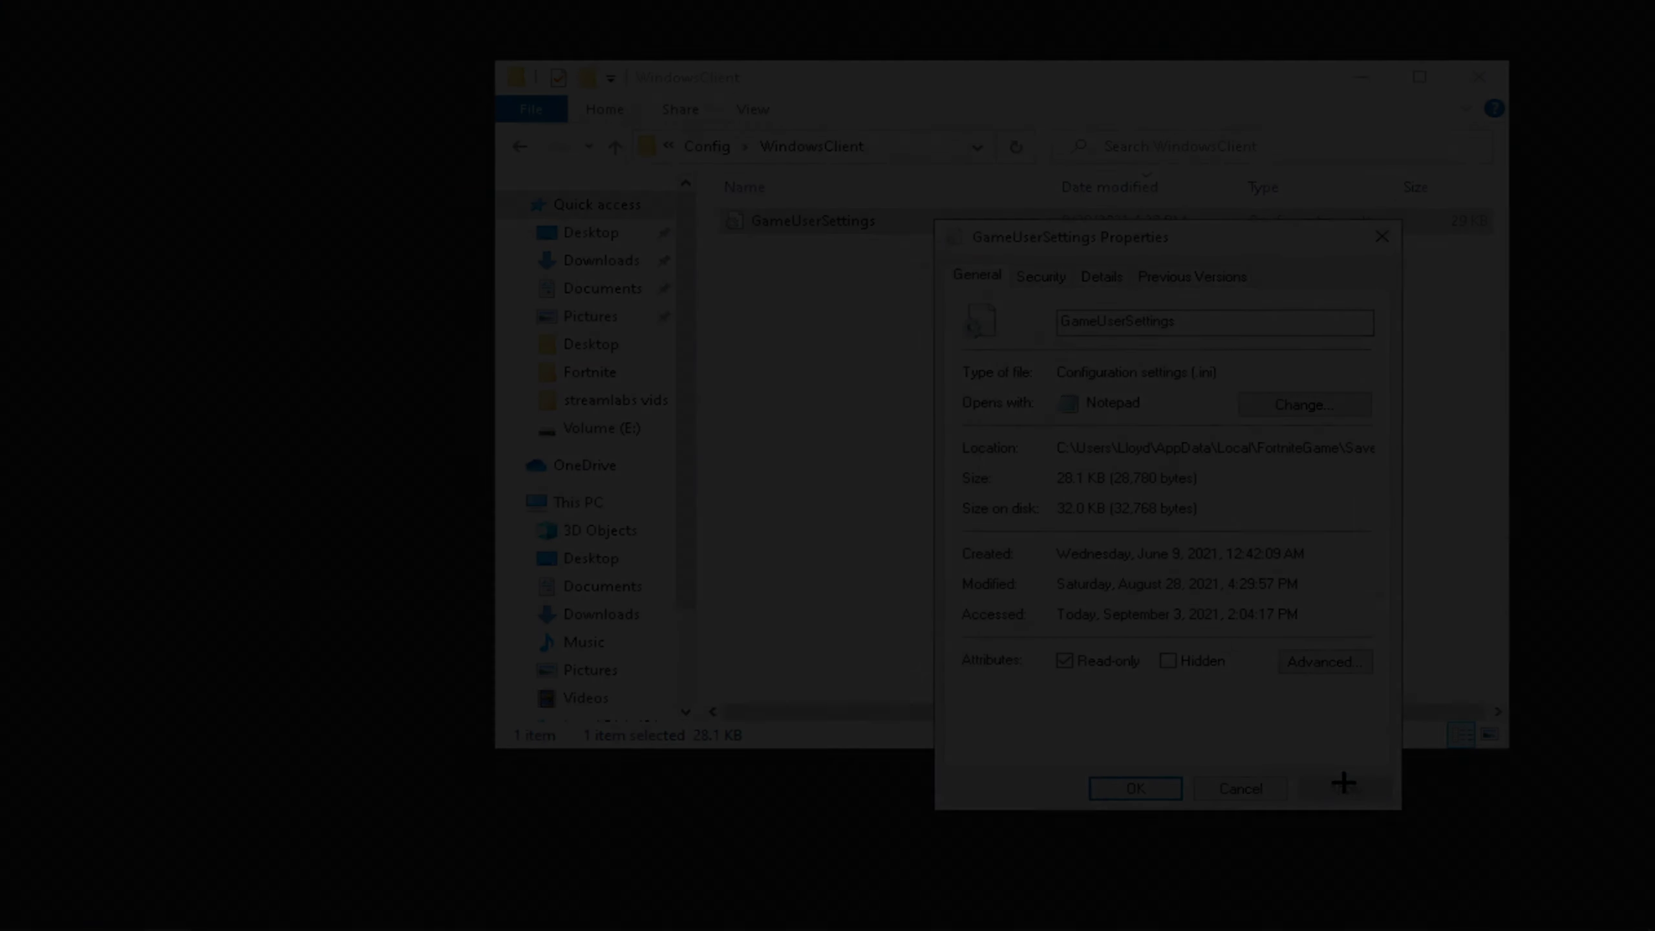